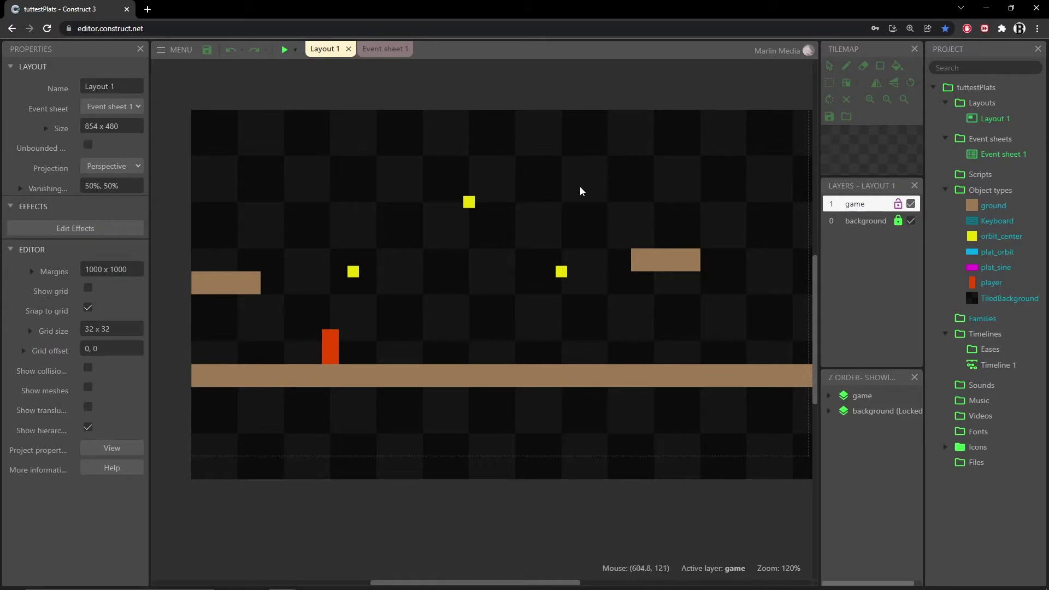
Delete the three yellow orbit_center instances from the layout.
middle_click_drag(621, 227, 602, 221)
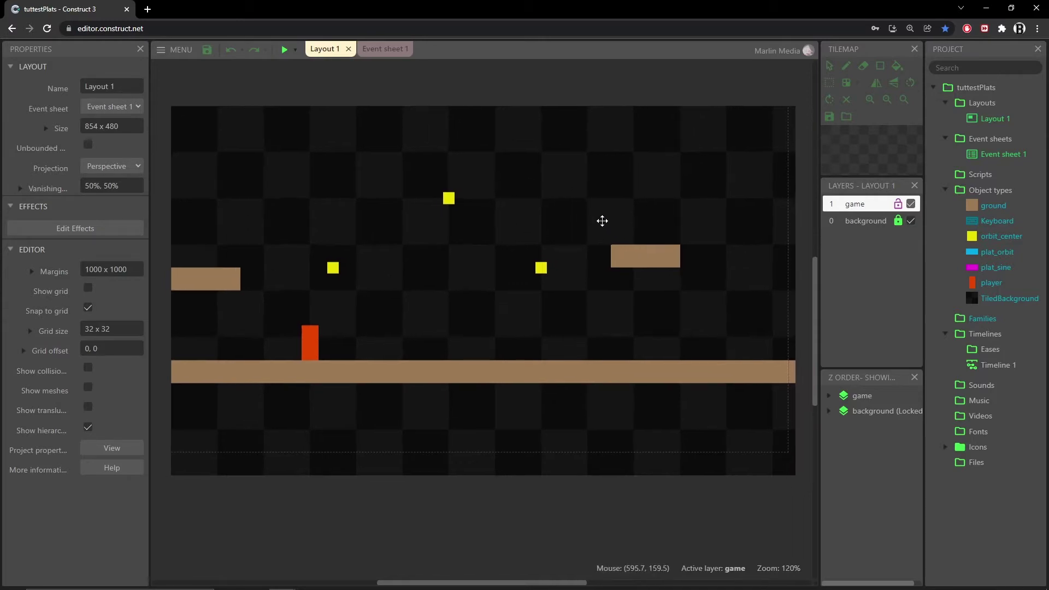
left_click_drag(566, 162, 290, 308)
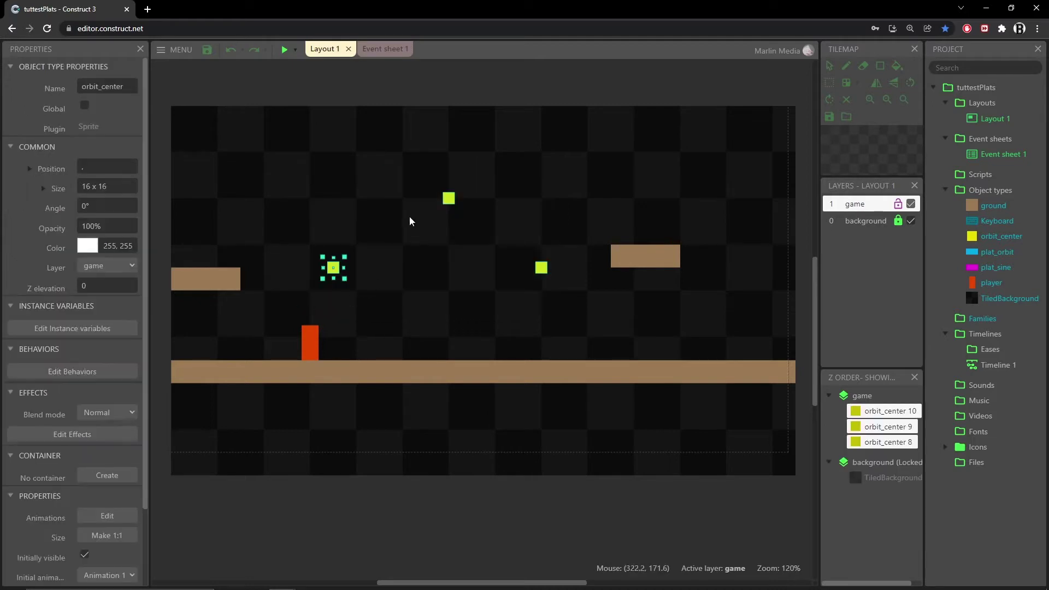
key("Delete")
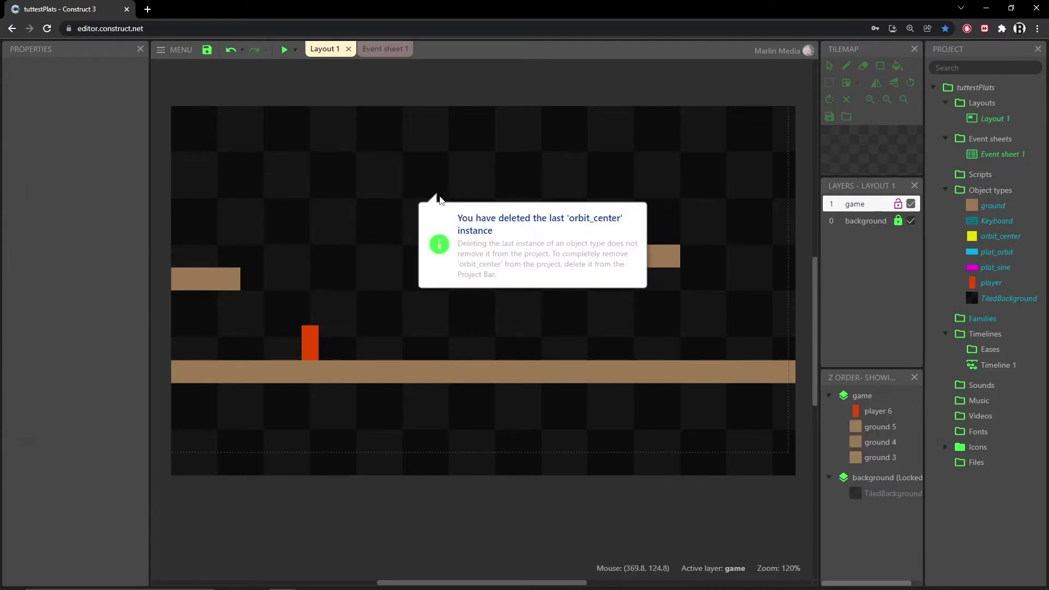
left_click(513, 157)
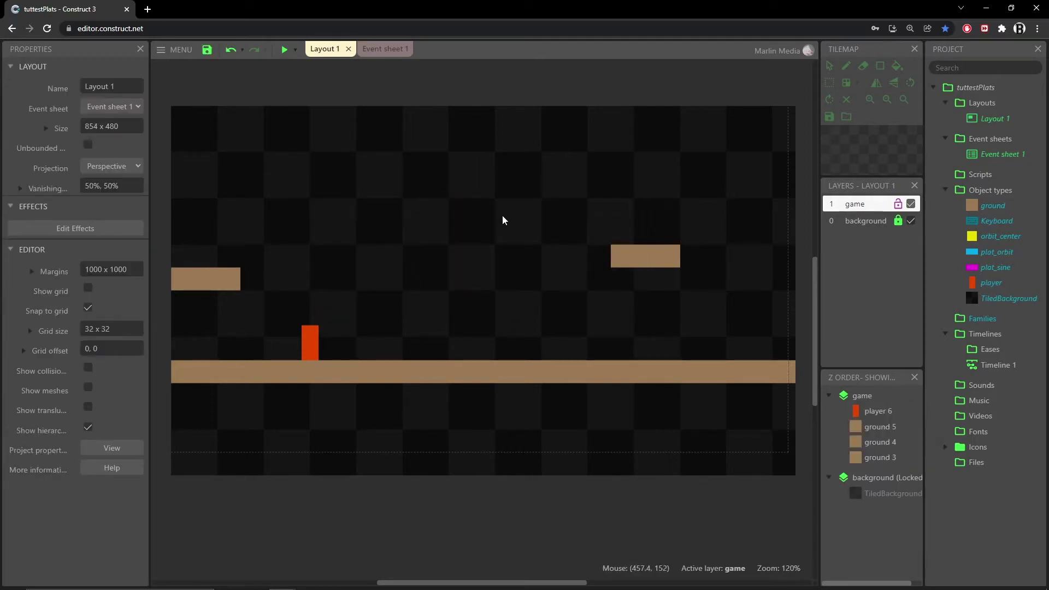
Insert a new Sprite object near the middle of the layout, in the open space between the two raised ground platforms.
double_click(432, 255)
scroll(557, 316, "down", 5)
scroll(530, 300, "down", 2)
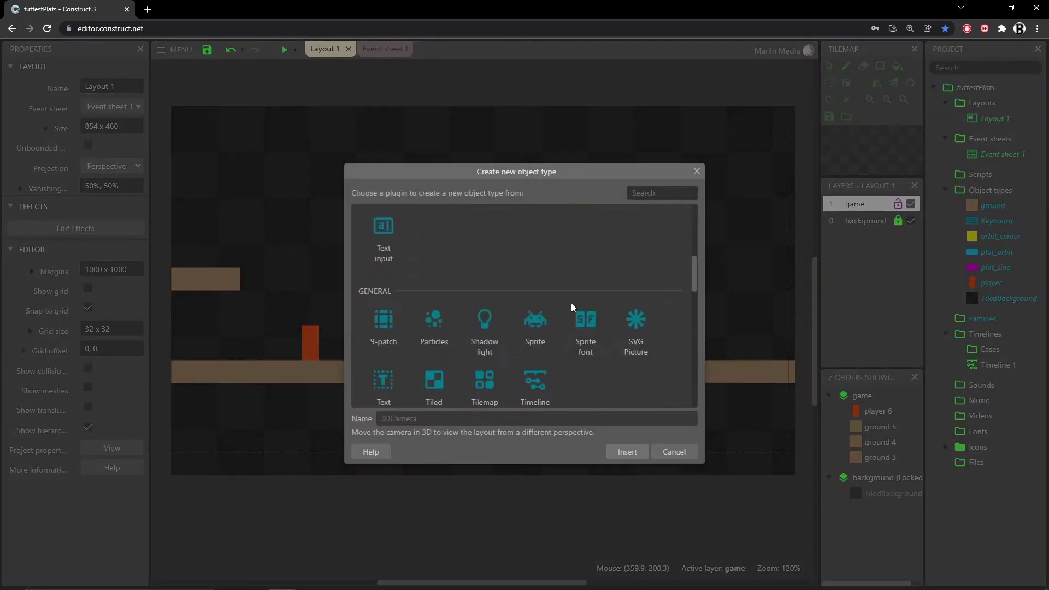
double_click(533, 328)
left_click(440, 261)
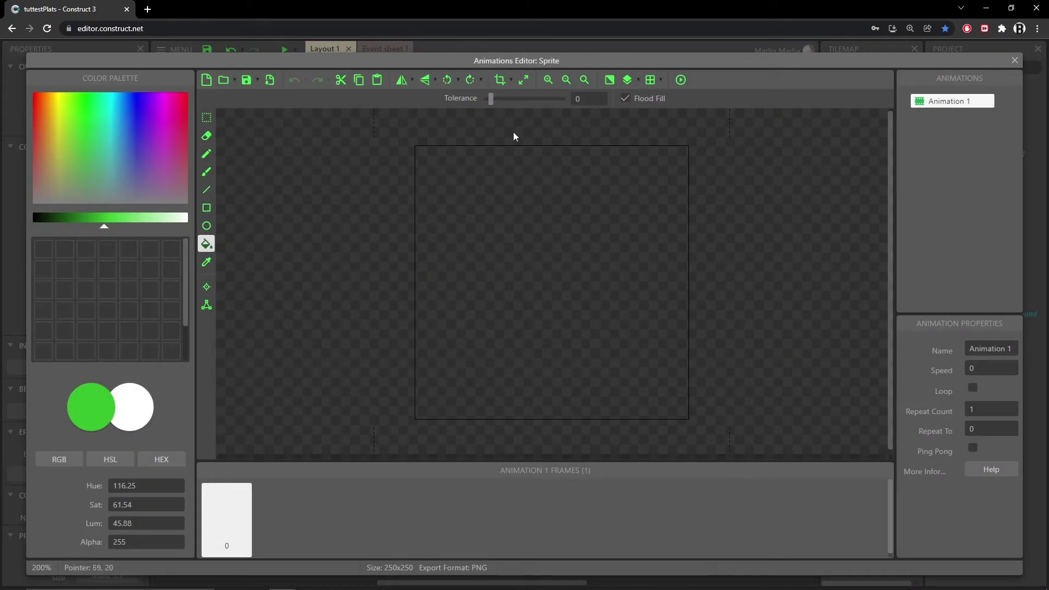
Resize the new sprite's image canvas to 32 x 16.
left_click(523, 80)
type("32")
key("Tab")
type("16")
key("Return")
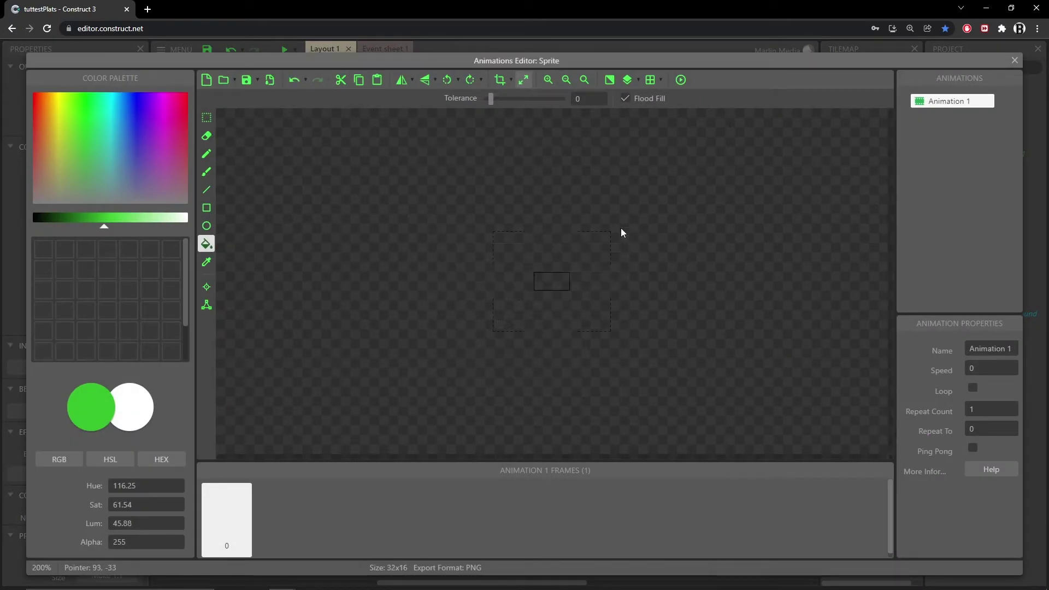
Check the sprite's origin point, fill its image with the current green colour and close the animations editor.
left_click(206, 288)
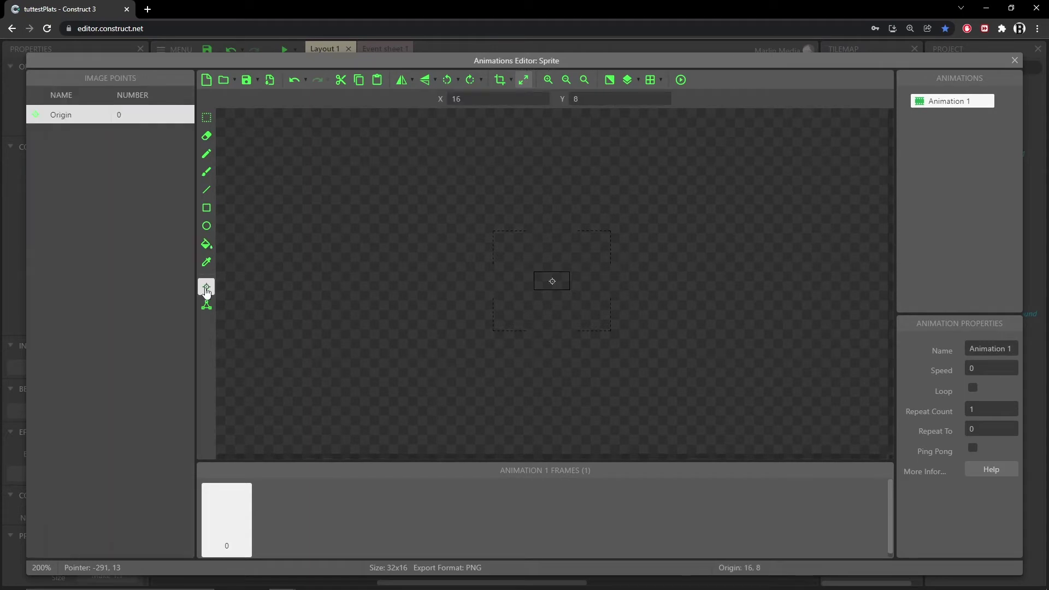
left_click(206, 244)
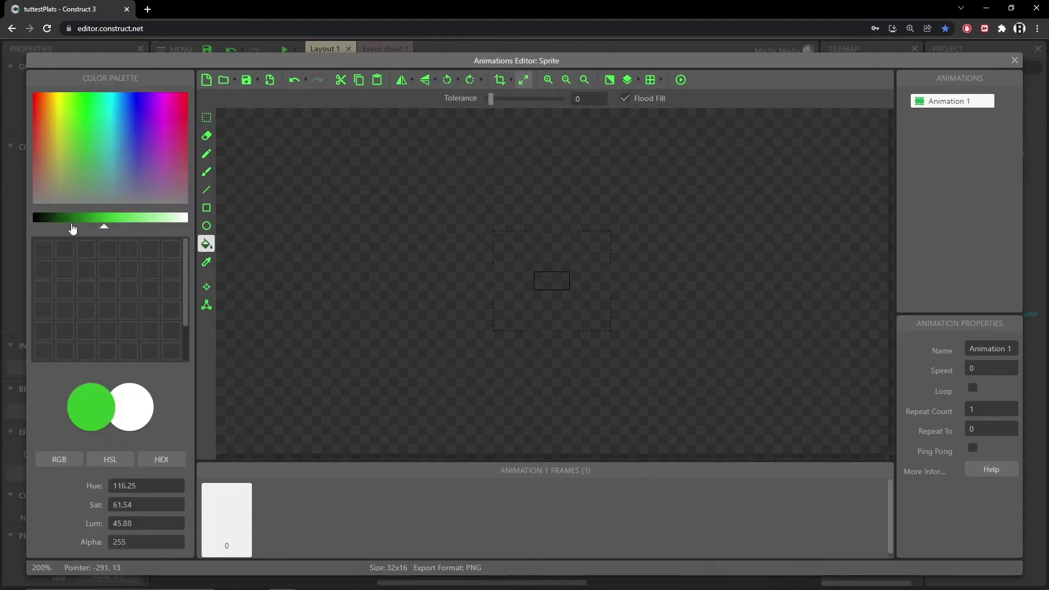
left_click(559, 288)
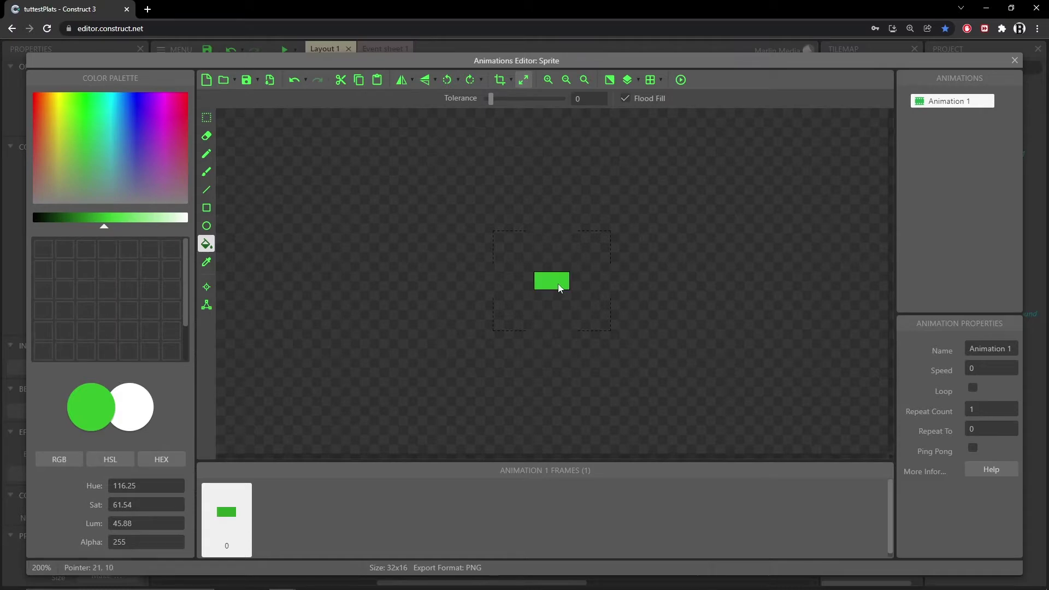
left_click(1015, 60)
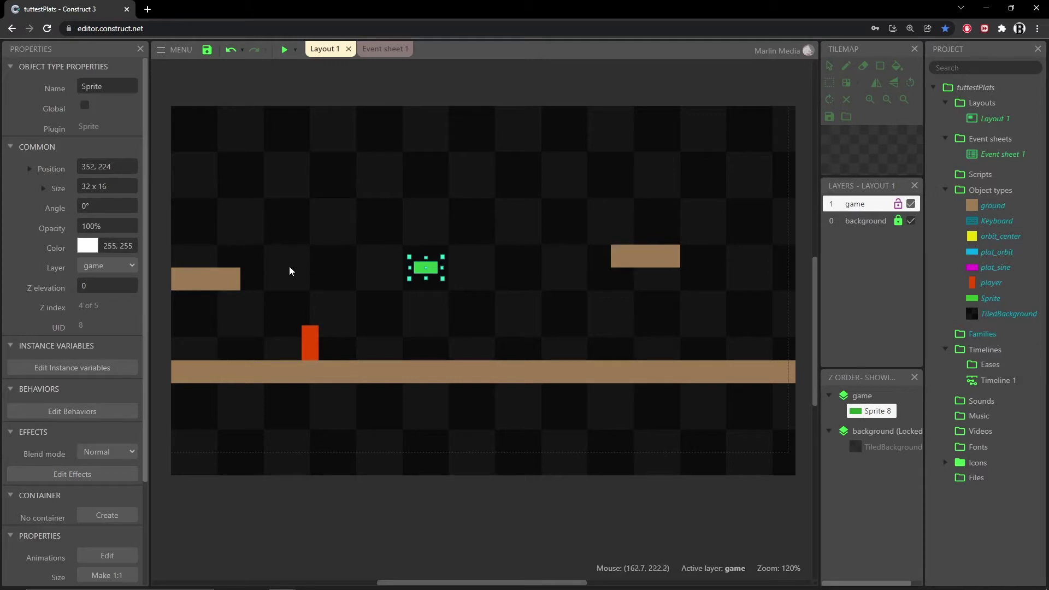
Add the Jump-thru behavior to the green sprite.
left_click(67, 413)
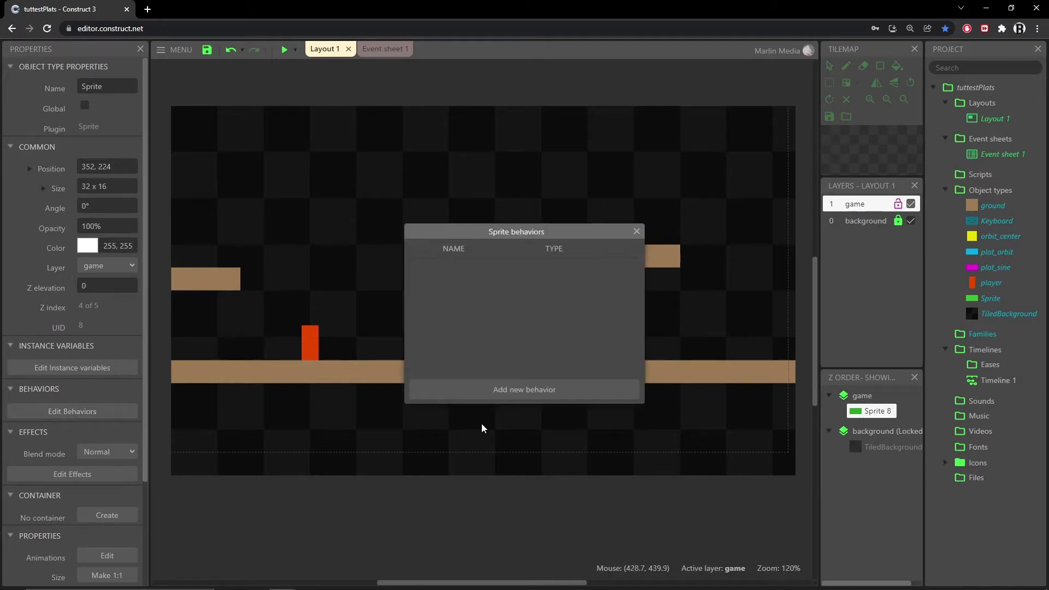
left_click(440, 392)
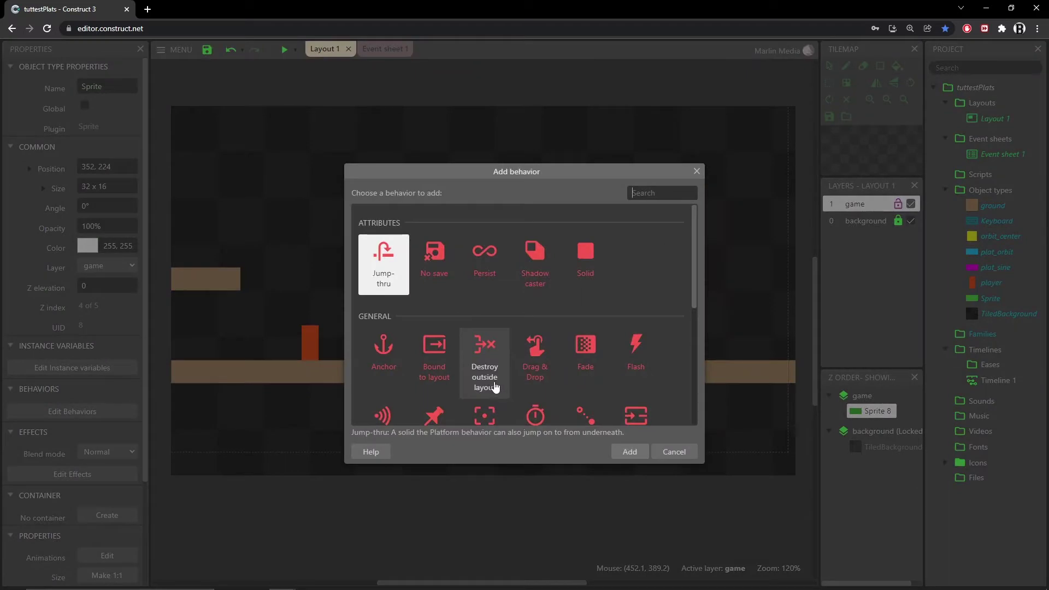
double_click(387, 273)
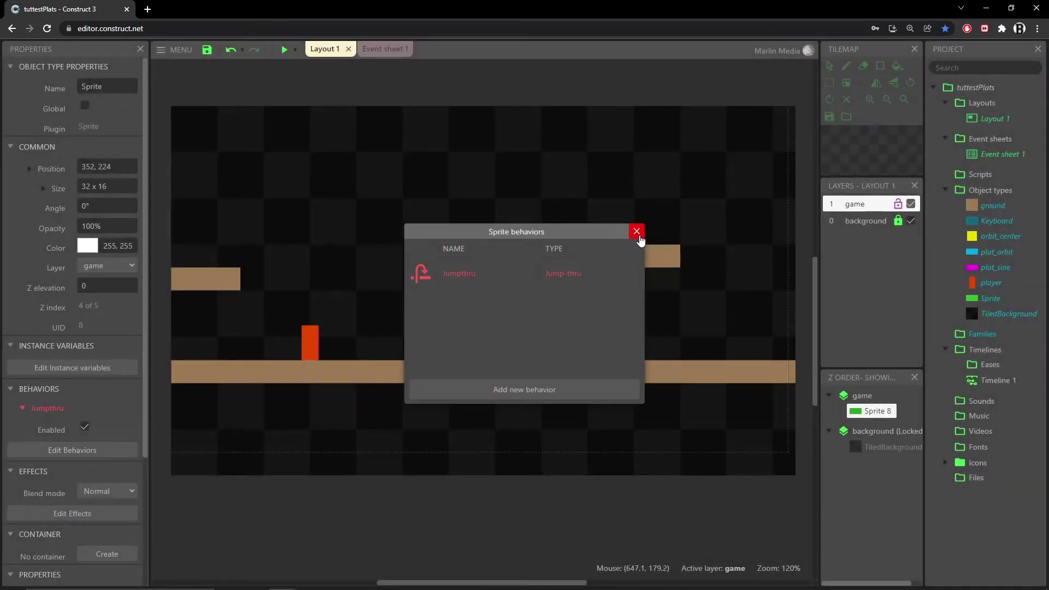
left_click(637, 232)
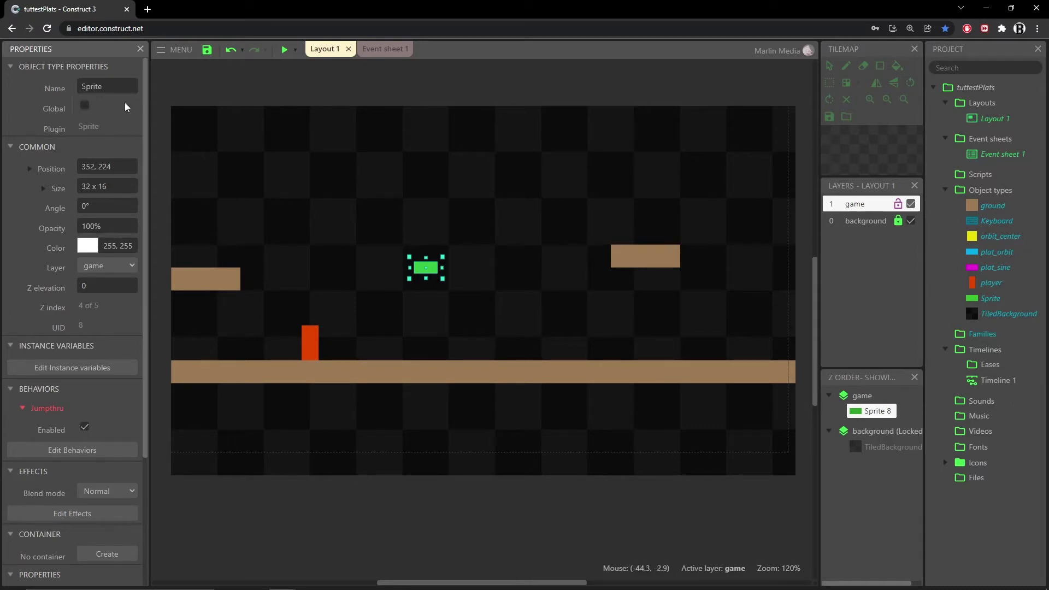
Rename the green sprite as plat_path.
left_click(107, 86)
type("plat_path")
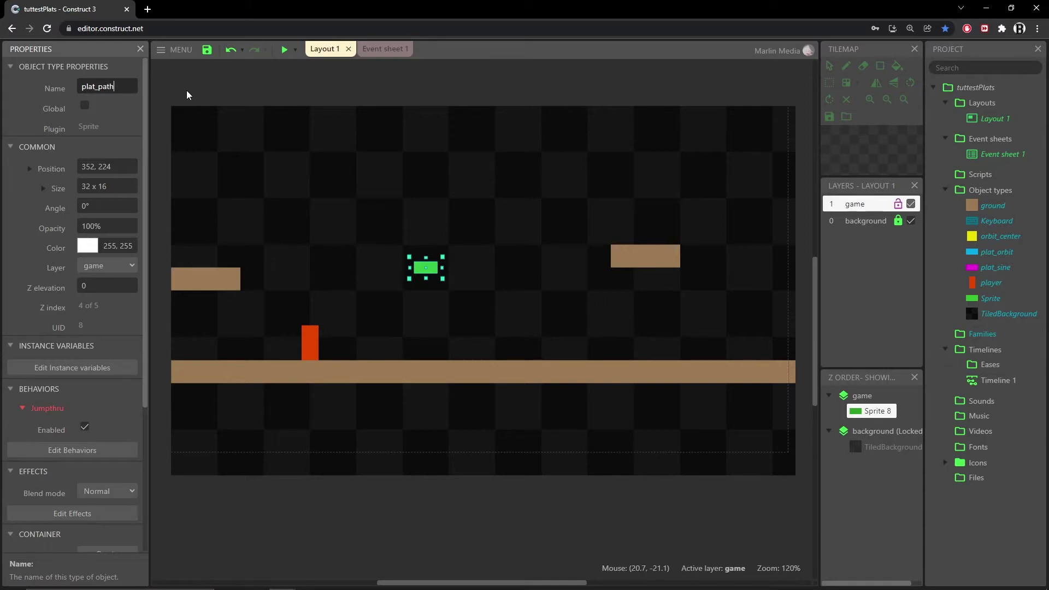
key("Return")
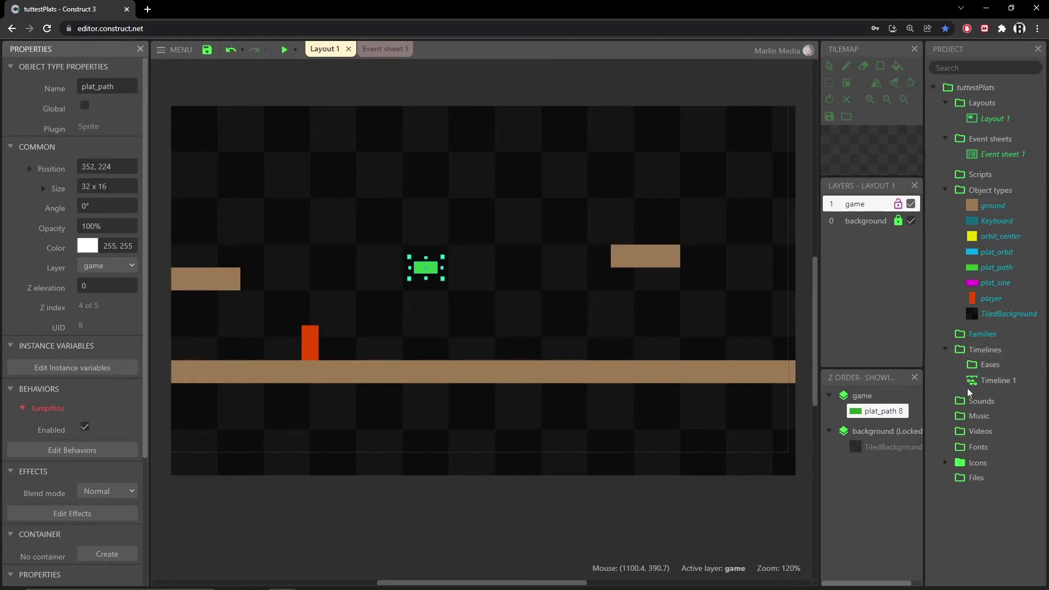
left_click(178, 52)
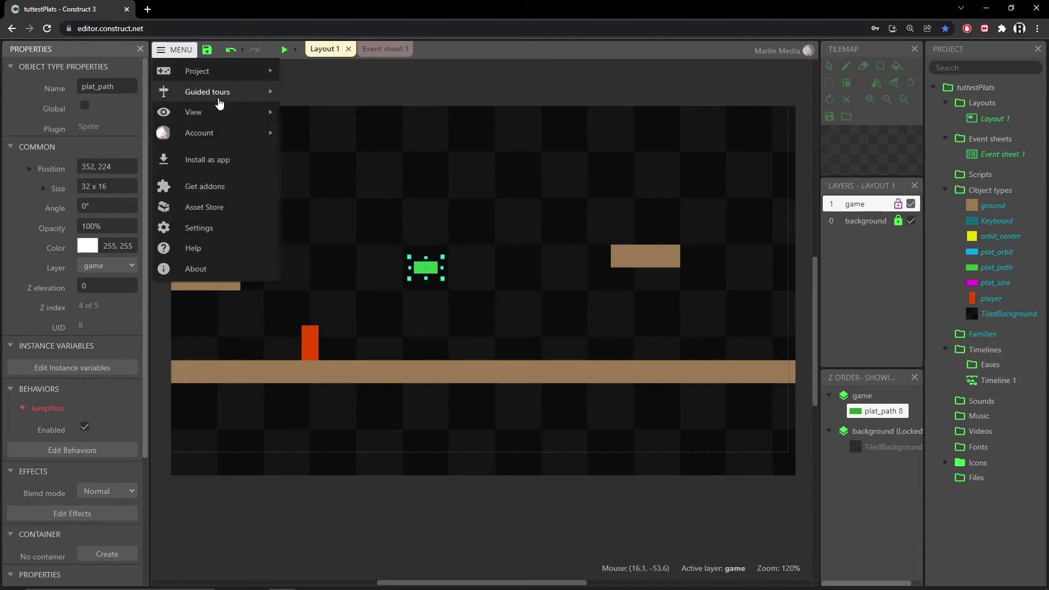
mouse_move(197, 112)
mouse_move(352, 113)
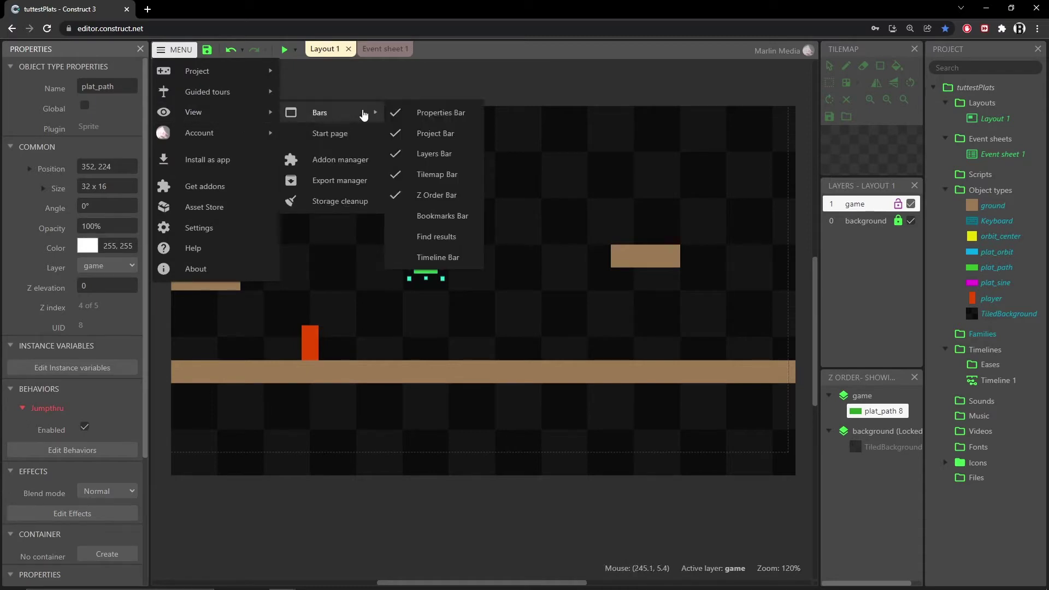
left_click(449, 258)
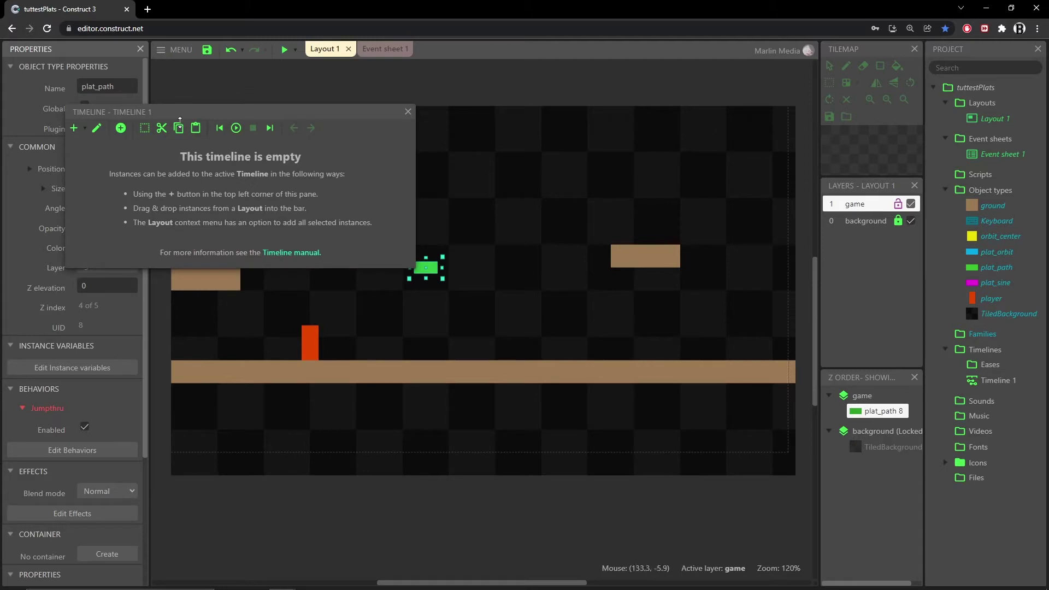
left_click_drag(273, 112, 399, 151)
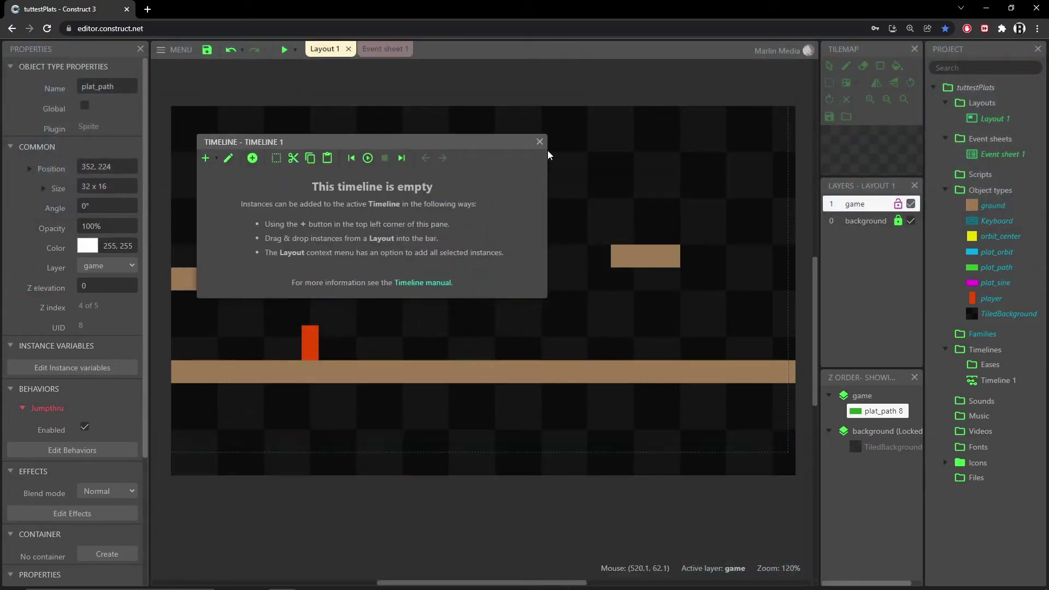
left_click(539, 144)
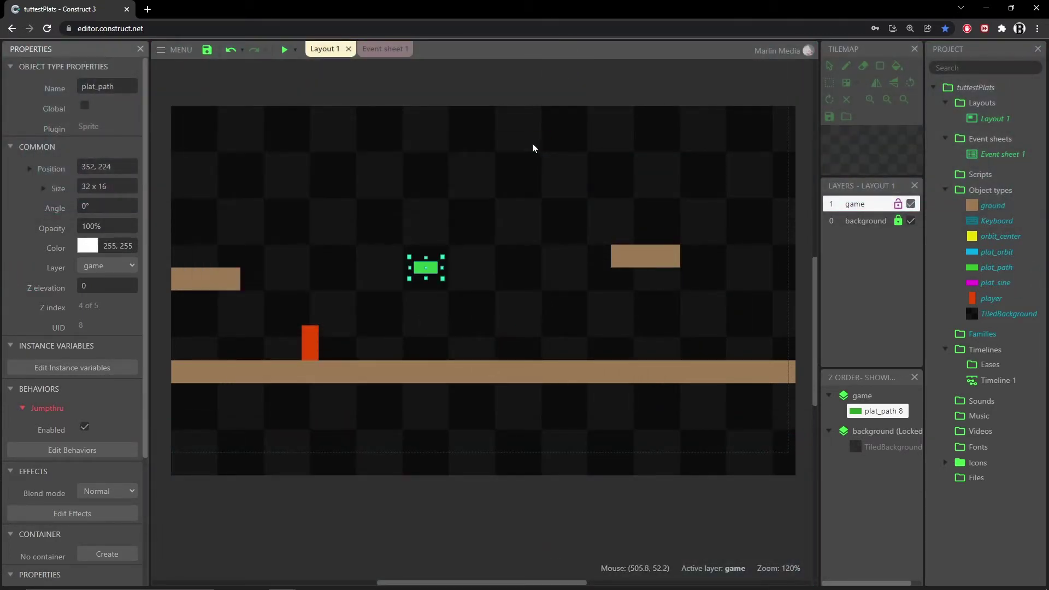
Look over the existing Timeline 1 and delete it from the project.
left_click(973, 352)
left_click(986, 368)
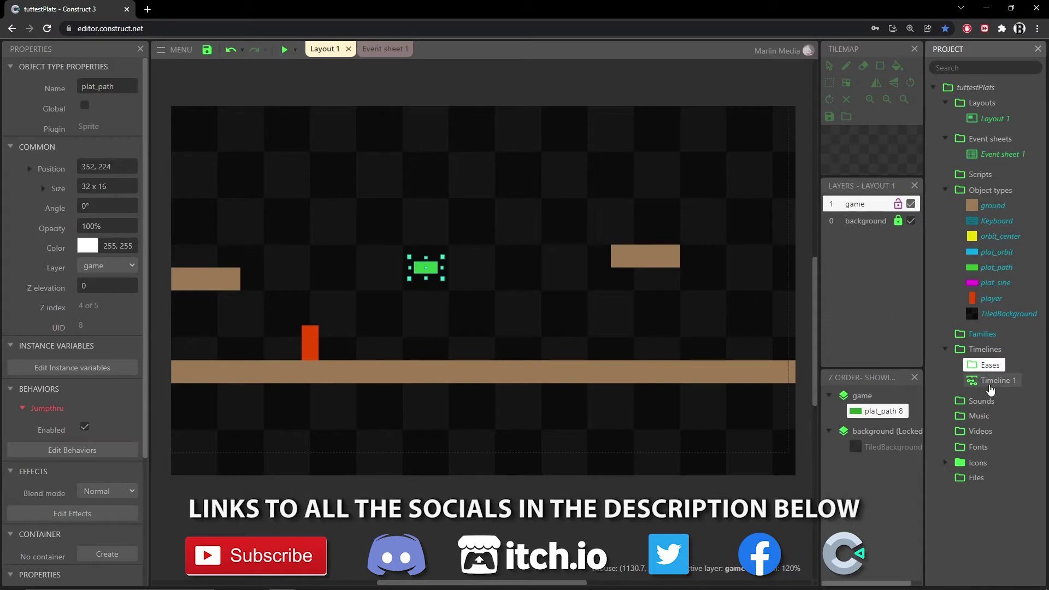
left_click(991, 382)
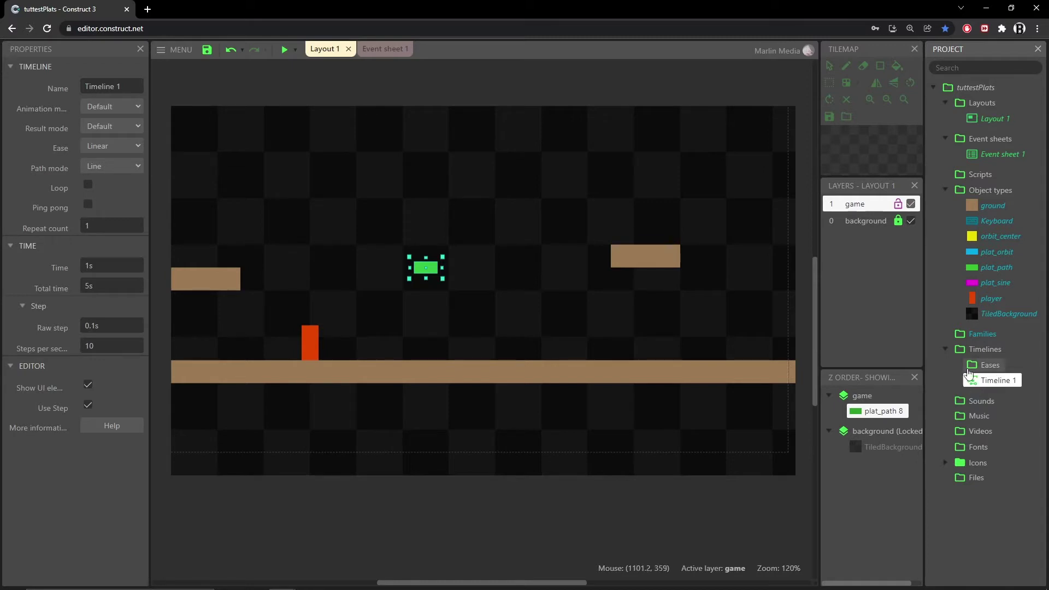
double_click(974, 383)
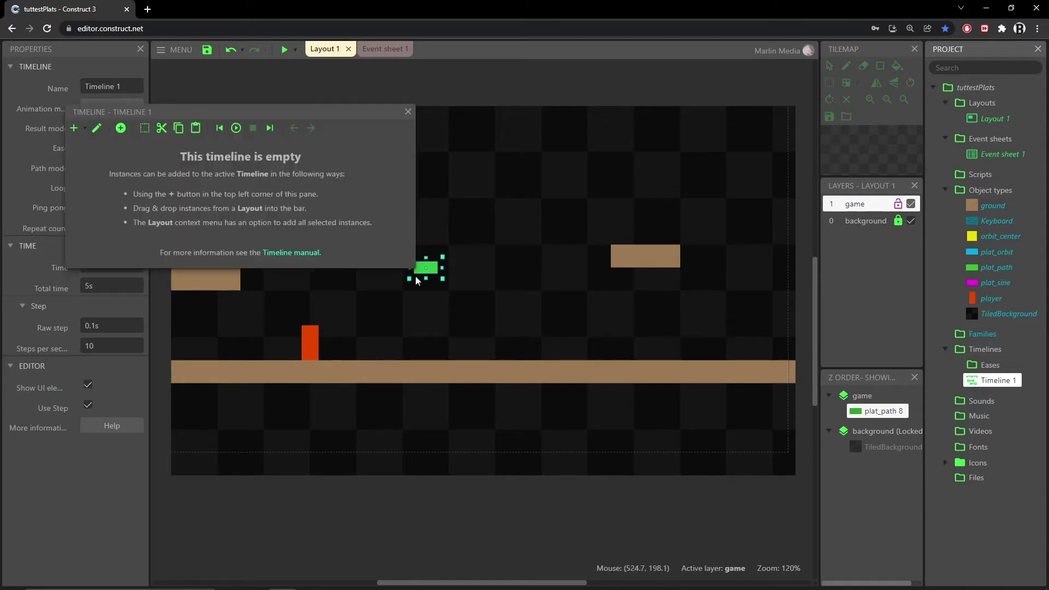
left_click_drag(336, 114, 515, 135)
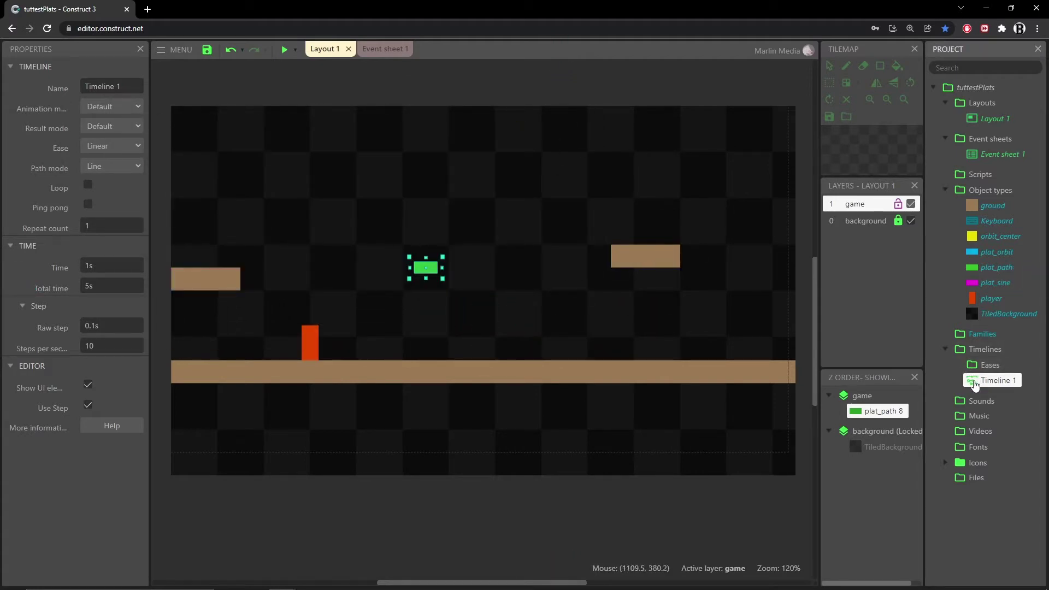
key("Delete")
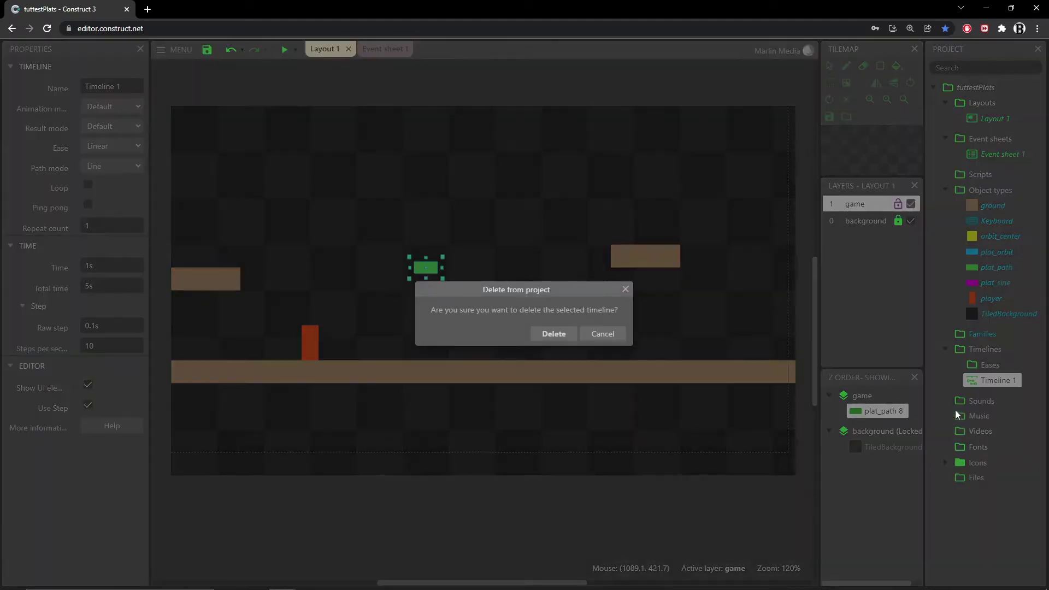
left_click(554, 334)
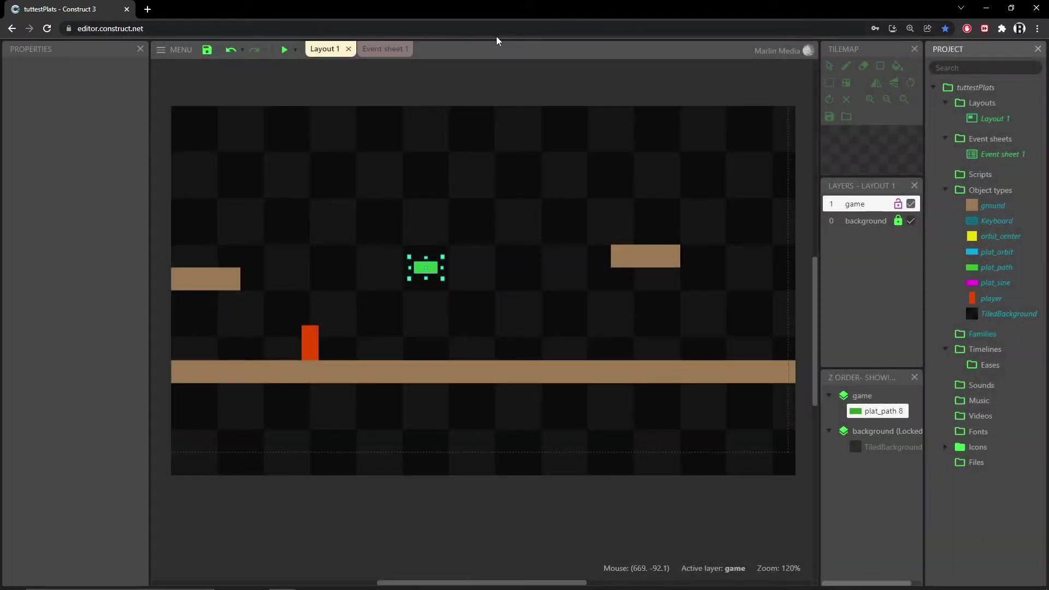
Add a new timeline to the project and name it pathFollow_01.
right_click(969, 348)
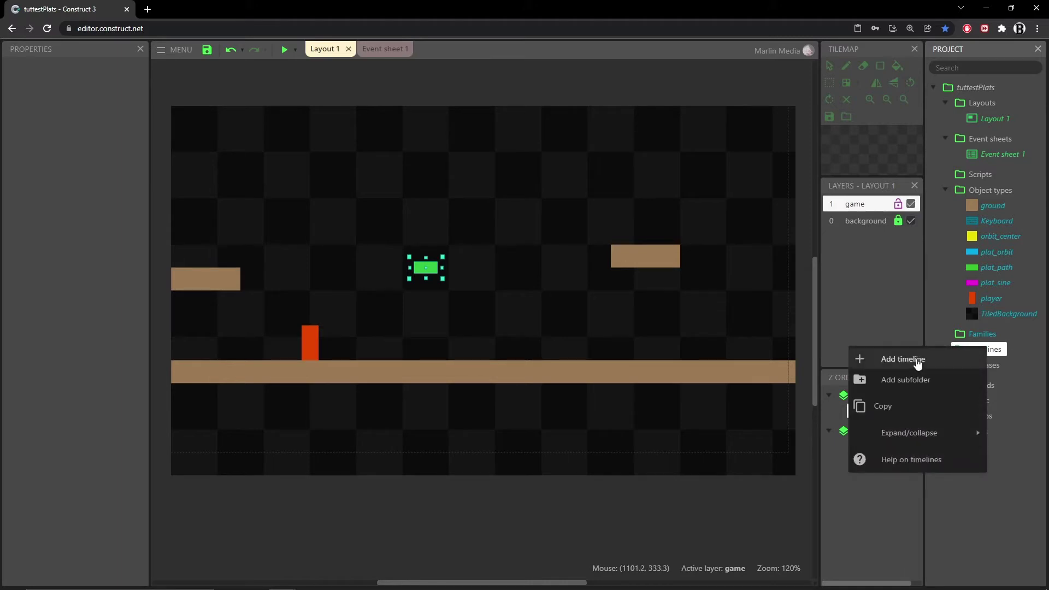
left_click(887, 361)
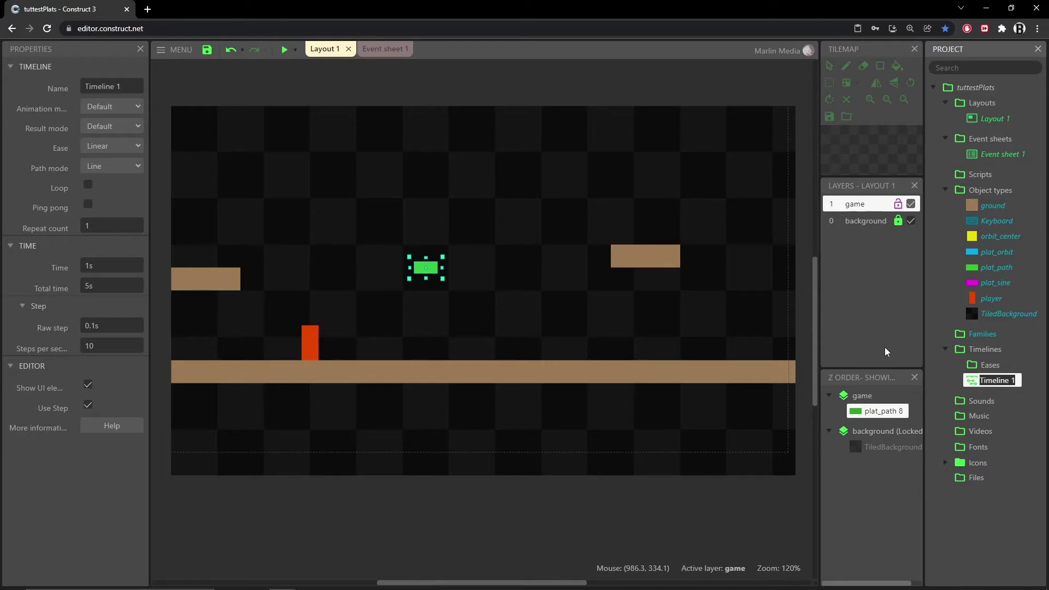
type("pathFollow")
key("Return")
type("_01")
key("Return")
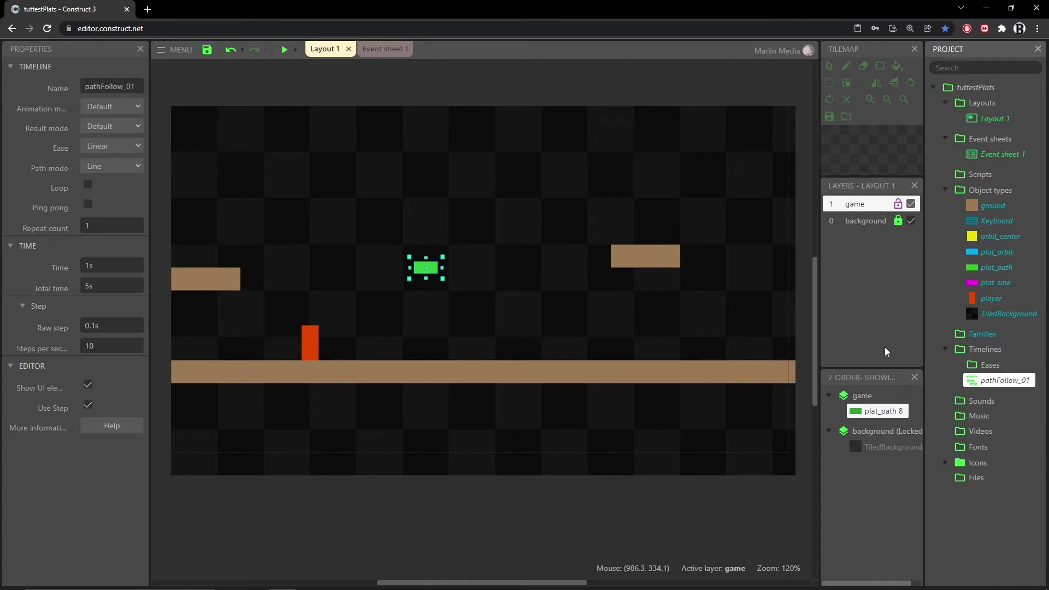
Open the pathFollow_01 timeline, dock it below the layout view and adjust its height so both stay readable.
double_click(974, 383)
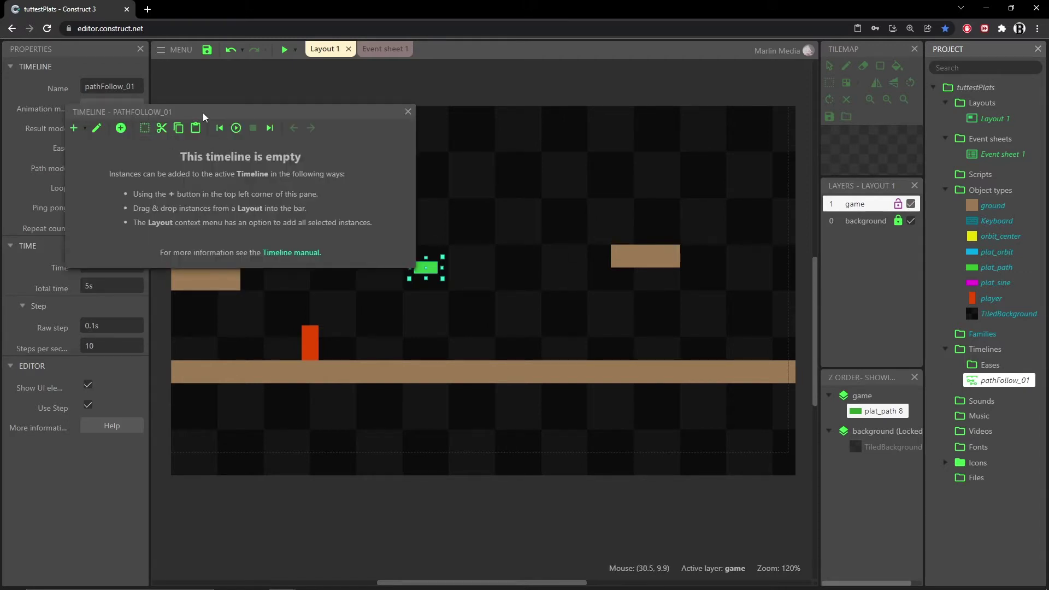
left_click_drag(238, 113, 483, 343)
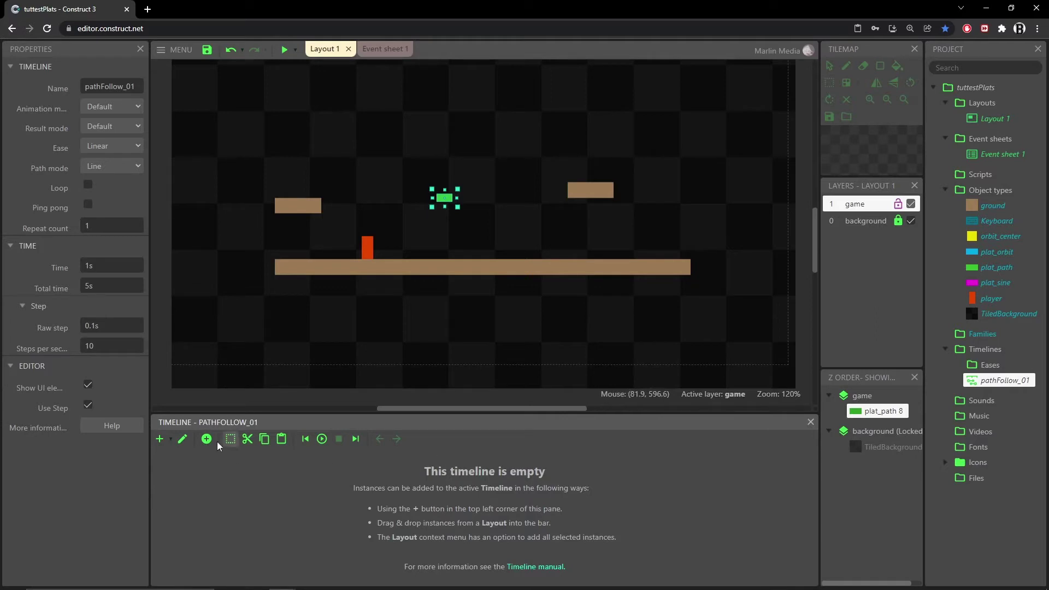
left_click_drag(543, 416, 540, 518)
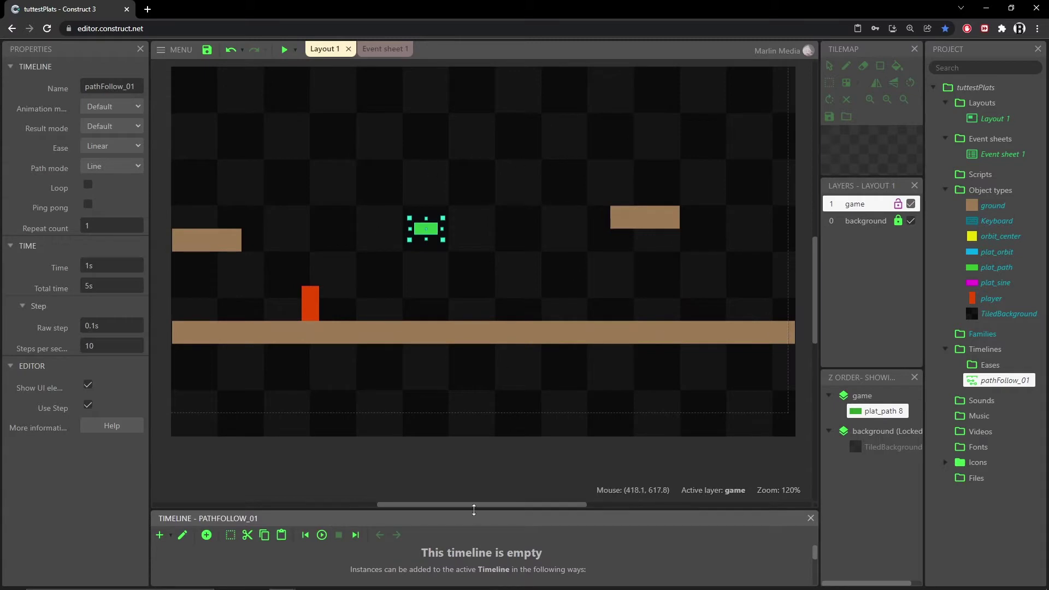
left_click_drag(473, 509, 472, 390)
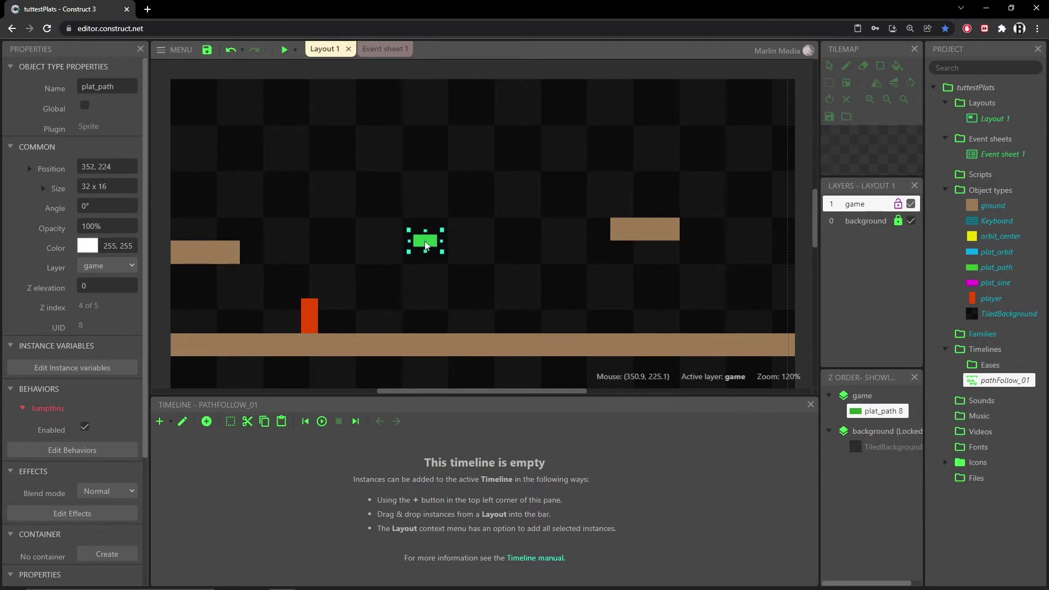
Move the plat_path sprite to 160, 192 and place the player on the ground ledge at 64, 224.
left_click_drag(421, 244, 308, 250)
left_click_drag(299, 237, 299, 225)
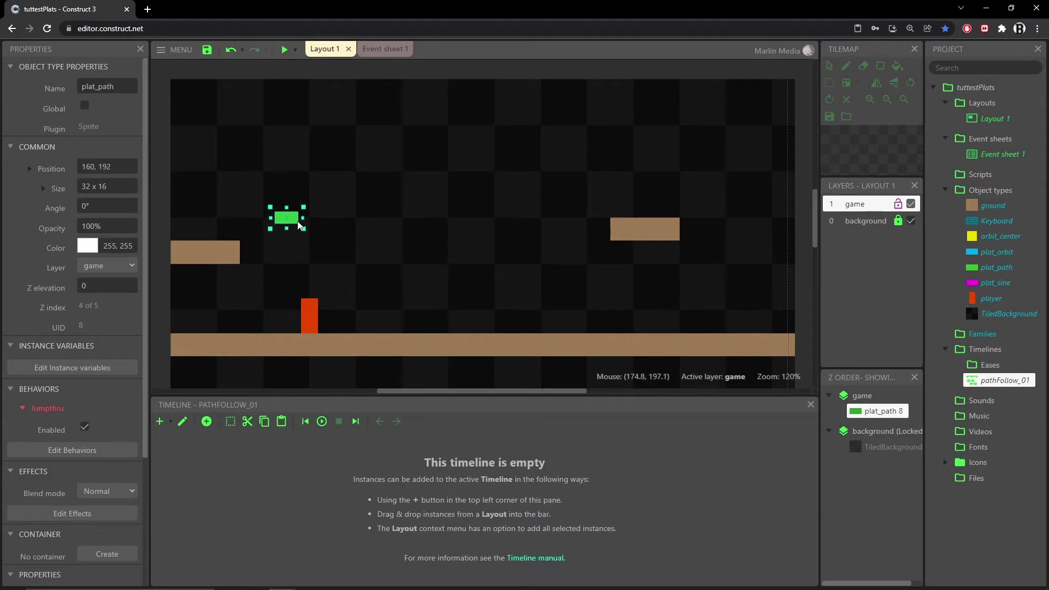
left_click_drag(308, 317, 213, 232)
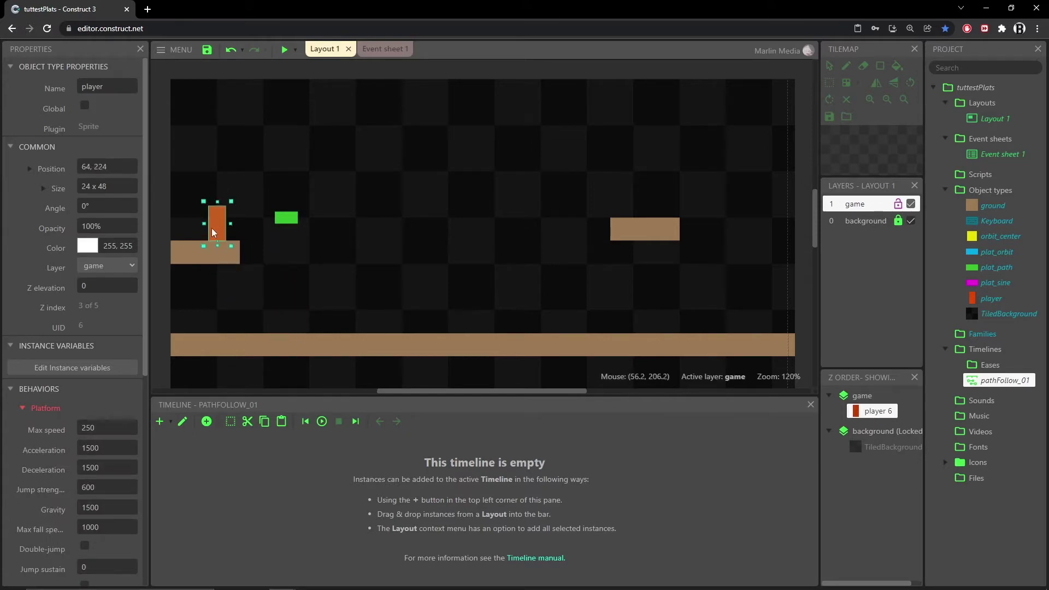
Preview the layout, jump the player onto the green platform, and close the preview window.
left_click(284, 49)
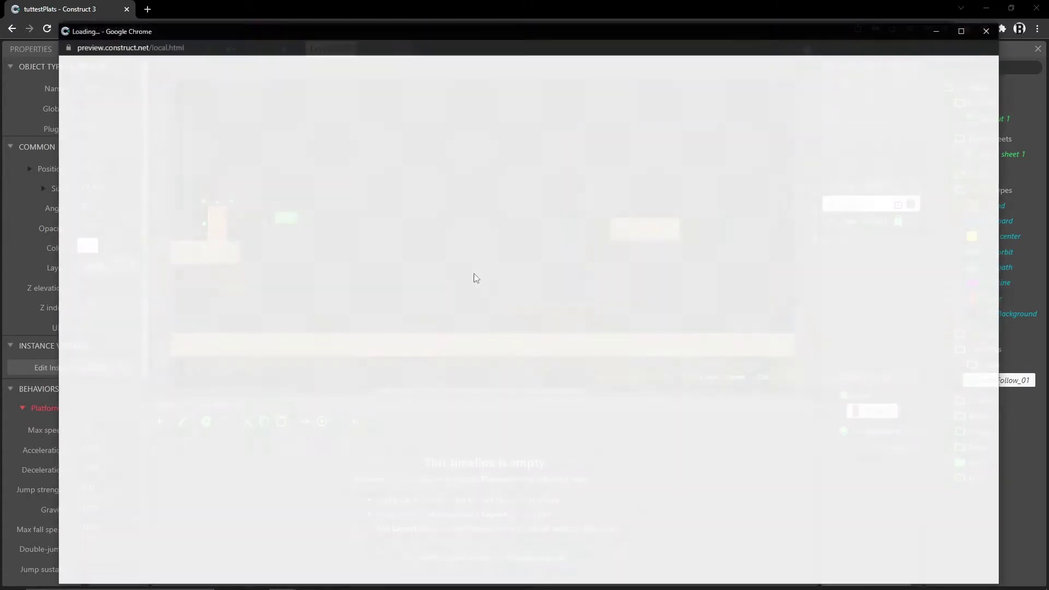
key("Right")
key("Up")
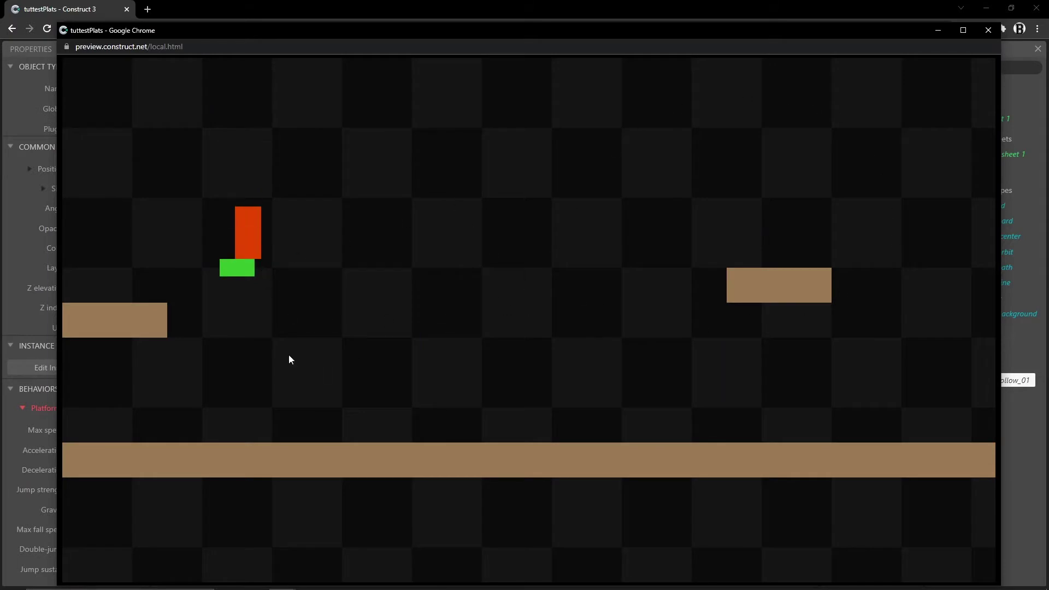
left_click(988, 30)
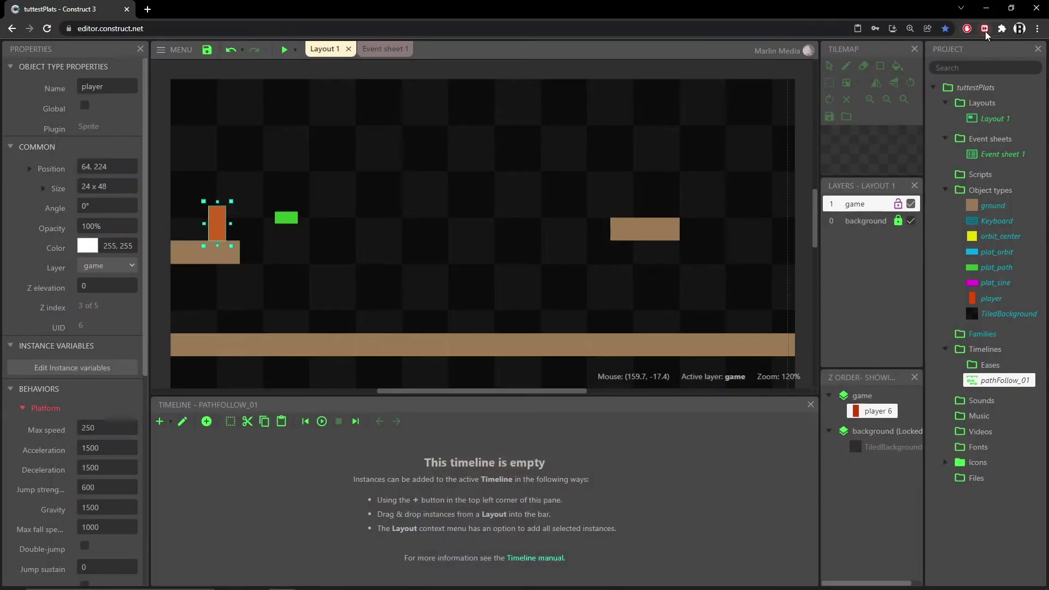
Delete the floating ground block at 608, 224 from the layout.
left_click(640, 230)
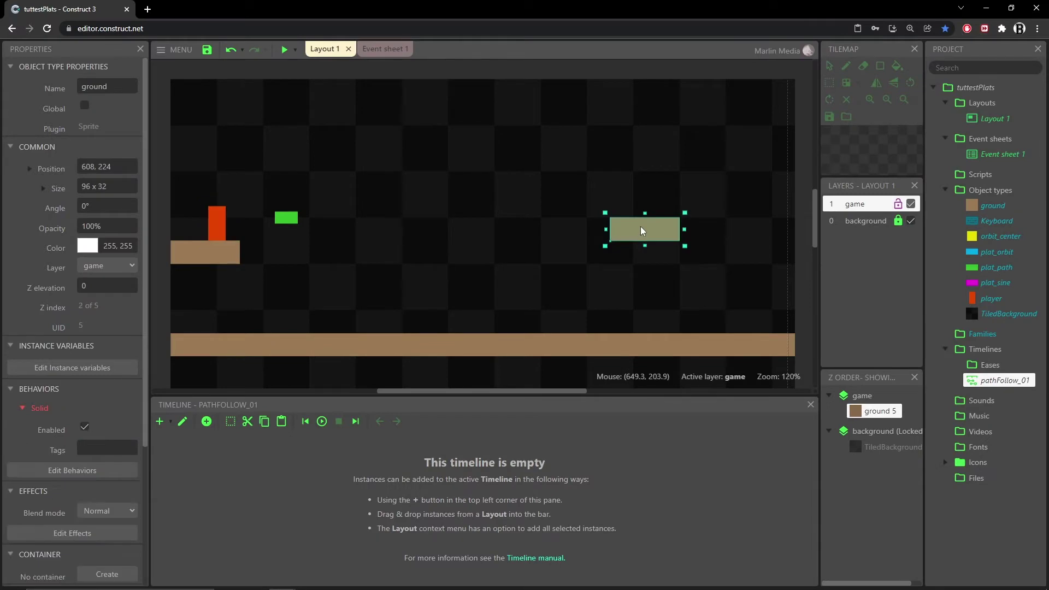
key("Delete")
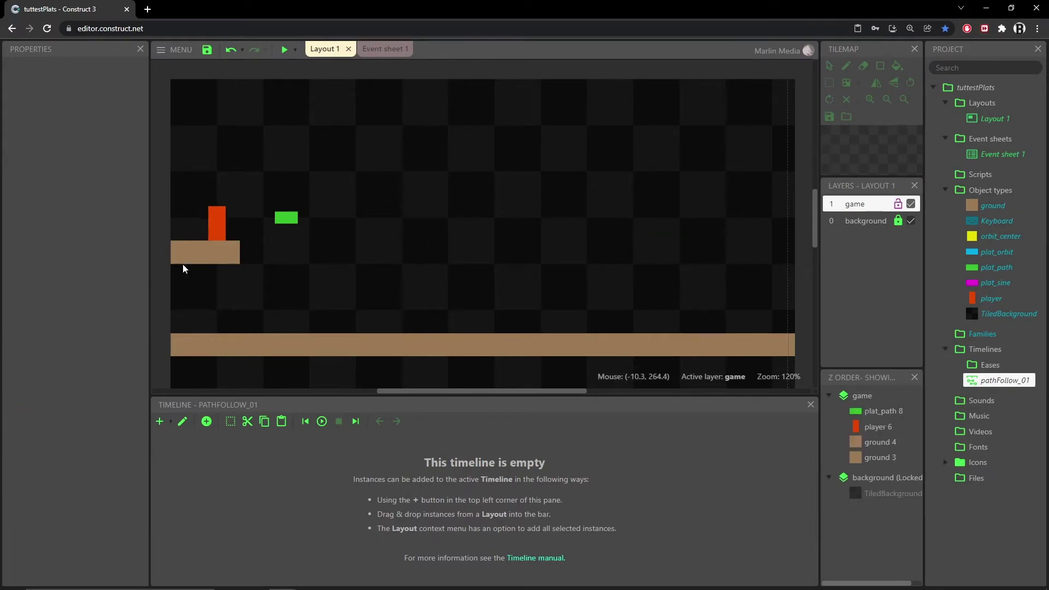
Add the plat_path - 8 instance to the pathFollow_01 timeline.
left_click(284, 220)
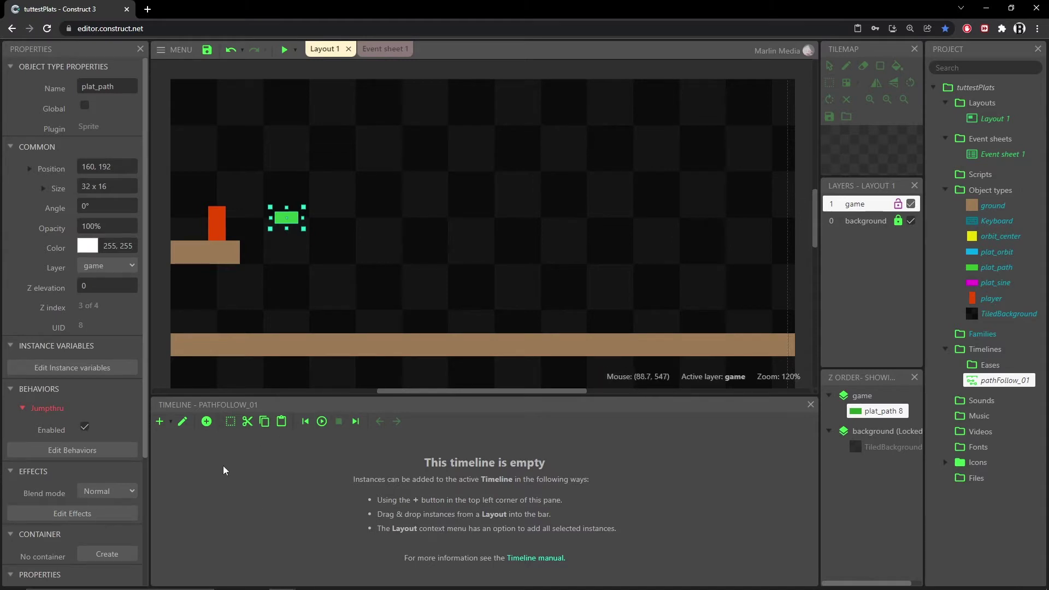
left_click(158, 426)
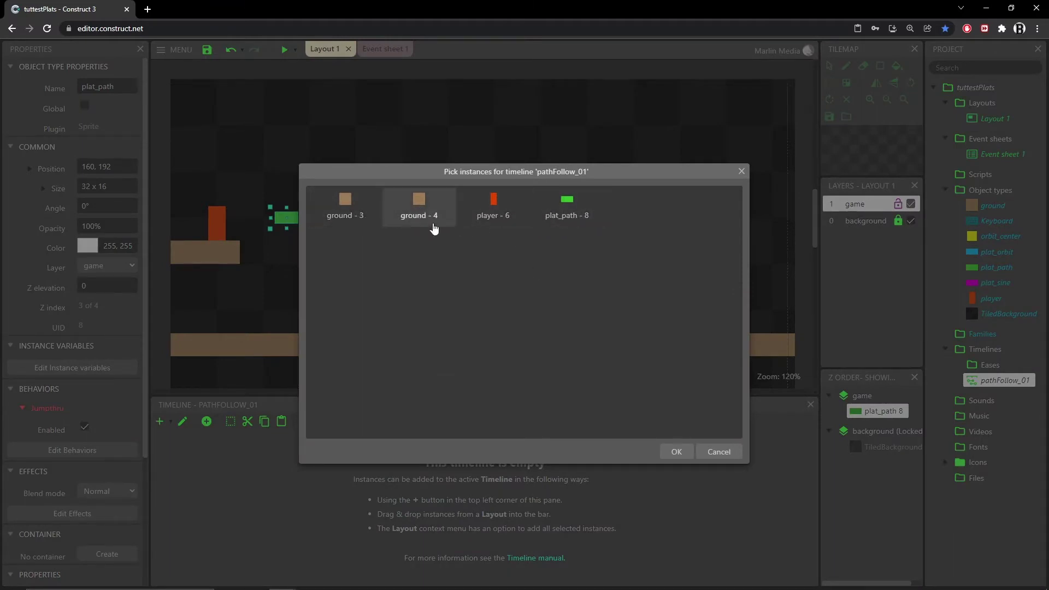
left_click(564, 223)
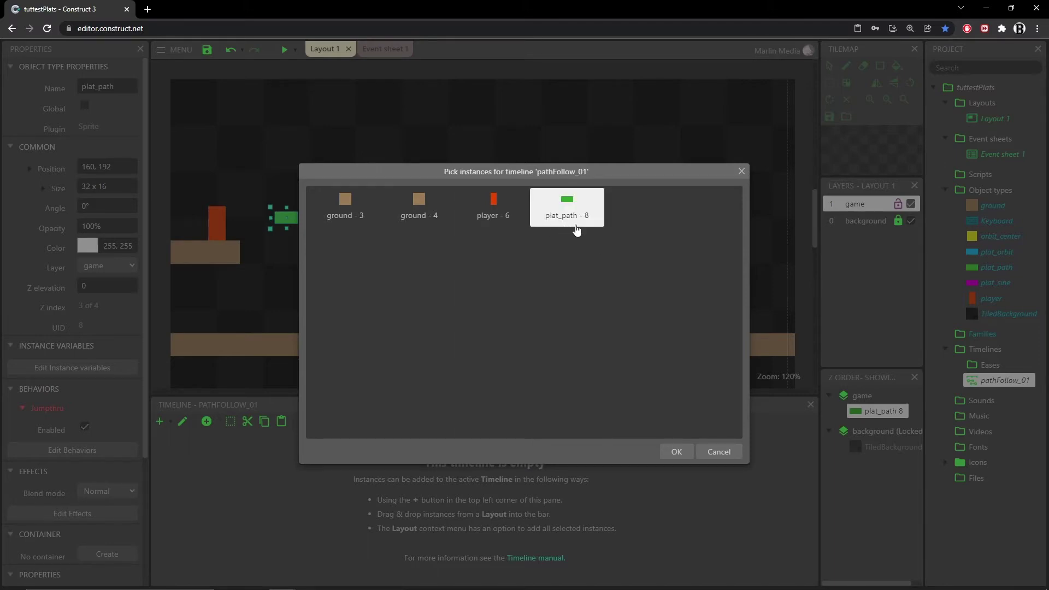
left_click(678, 451)
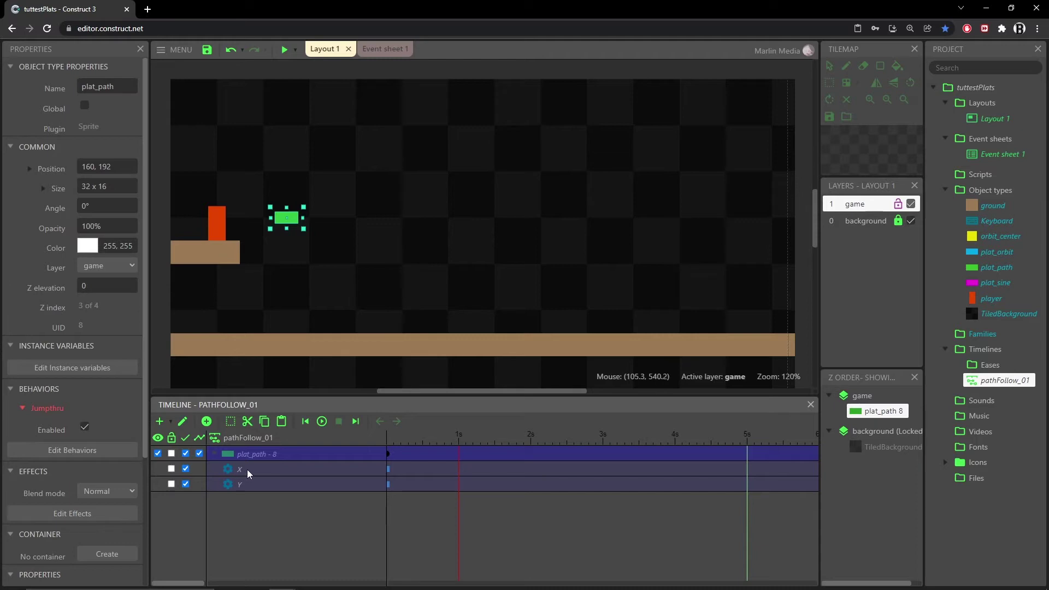
Inspect the X and Y property tracks of plat_path, and show the properties of the pathFollow_01 timeline itself.
left_click(247, 471)
left_click(251, 485)
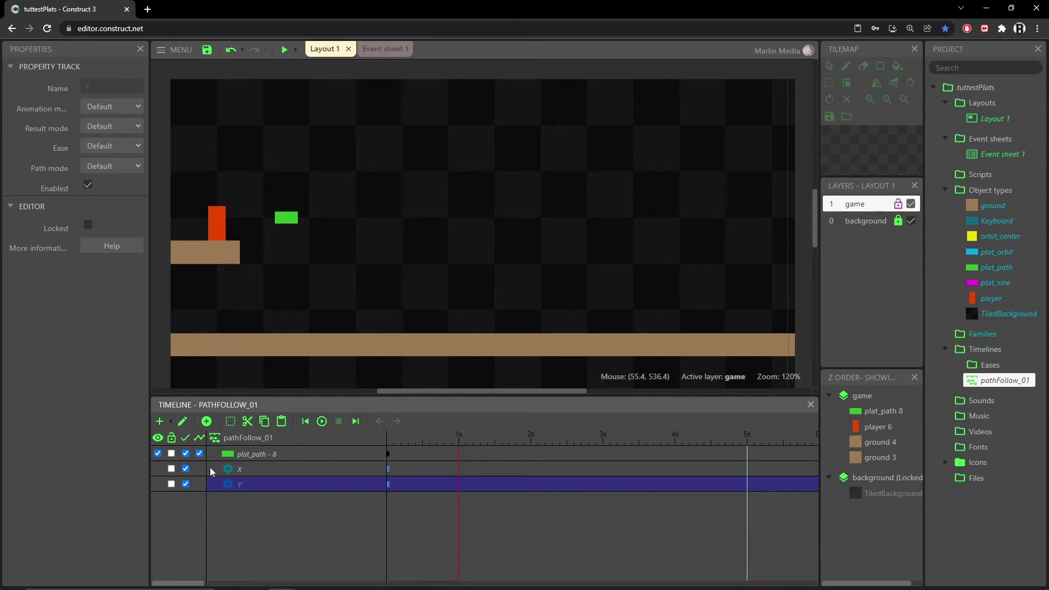
left_click(276, 531)
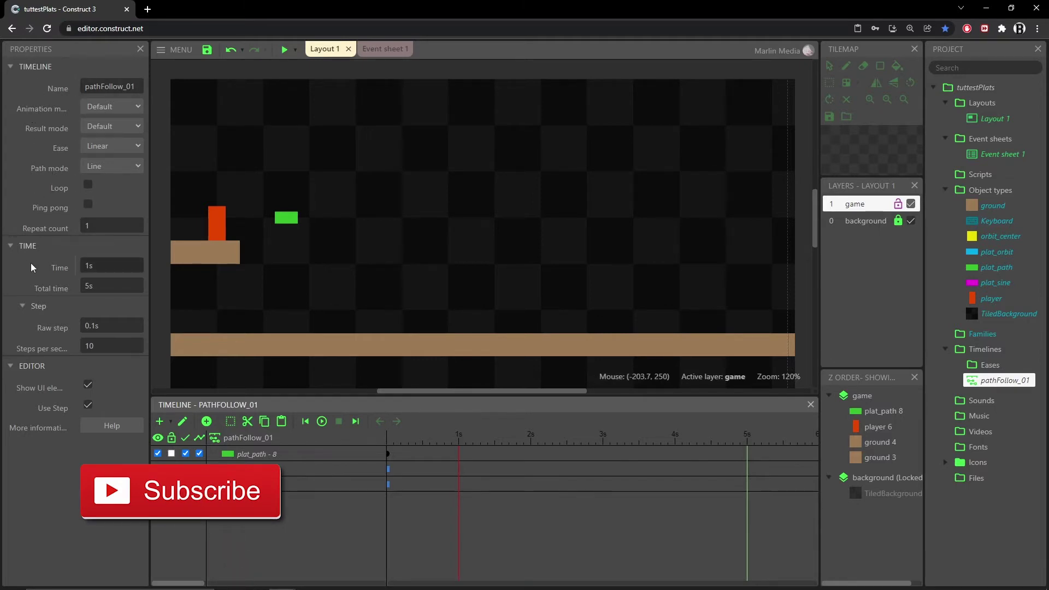
Examine the timeline's current time by scrubbing the time marker to 3 s and back to 0.1 s.
left_click(58, 267)
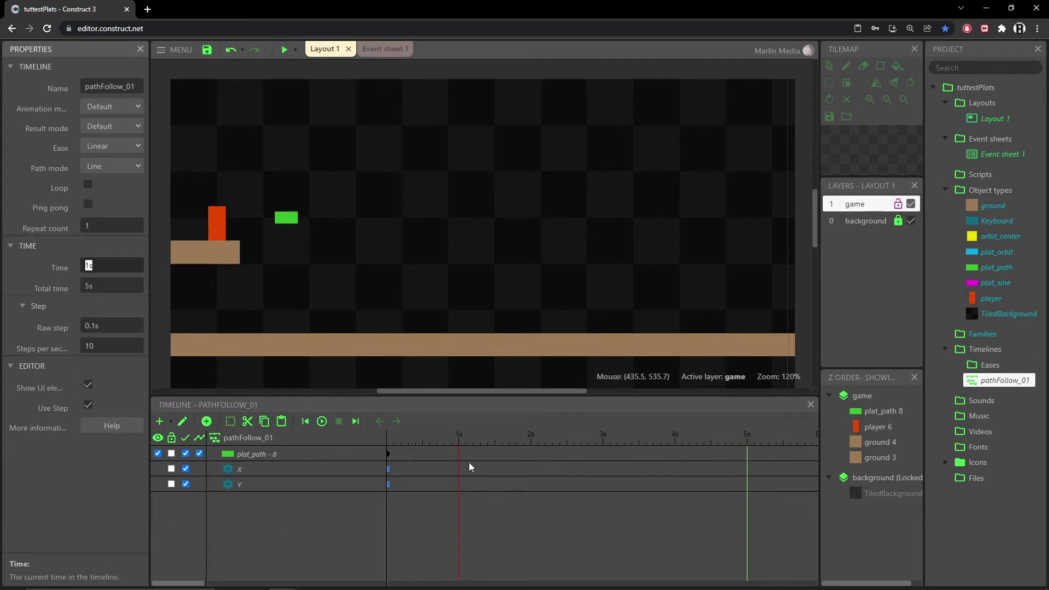
left_click_drag(457, 457, 400, 460)
left_click_drag(399, 464, 600, 458)
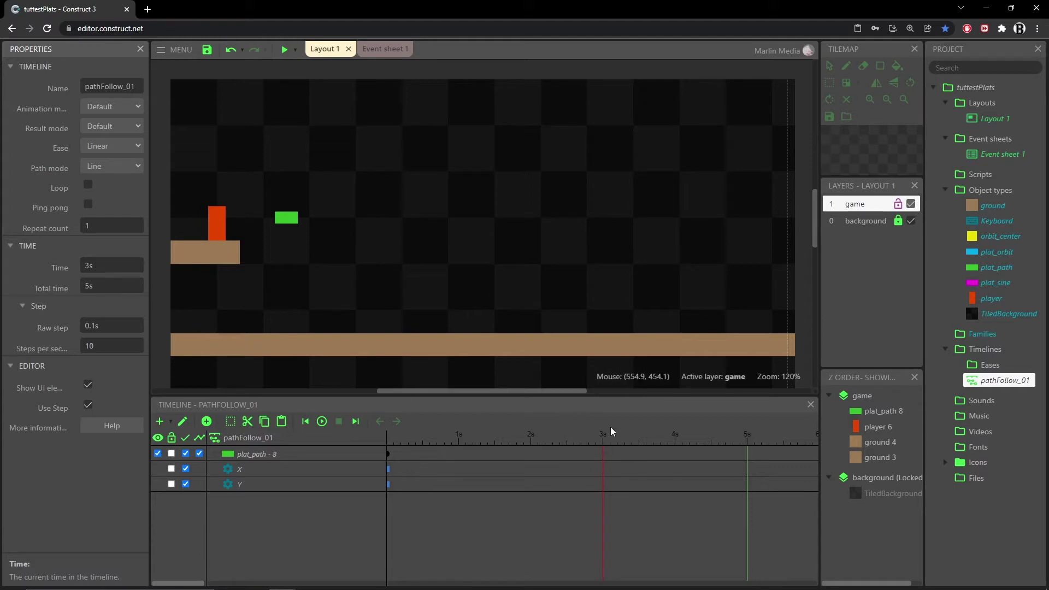
left_click_drag(602, 460, 394, 457)
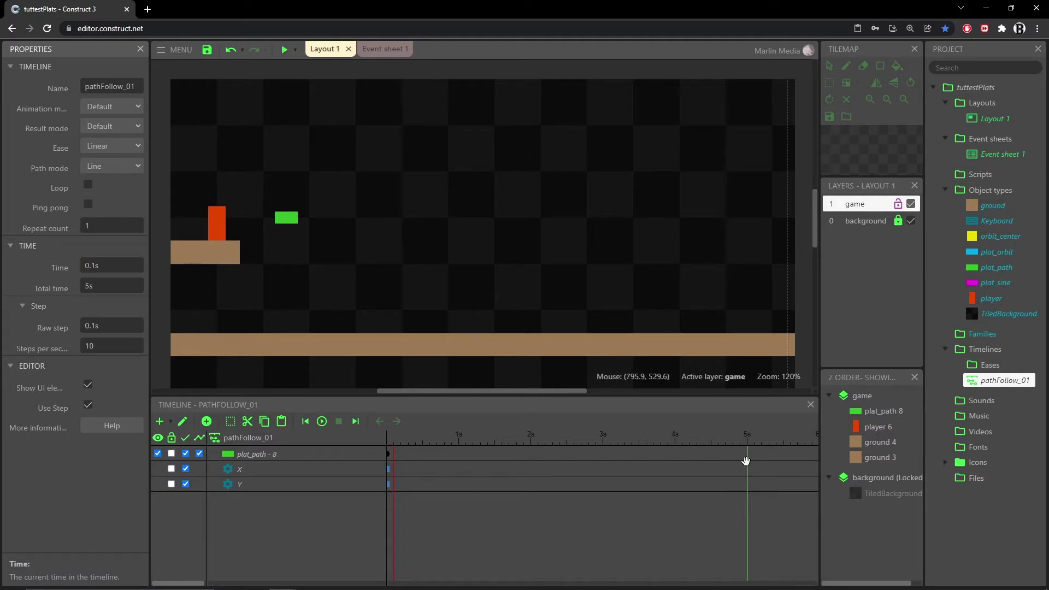
Set the timeline's total time to 10 s and check where the end marker sits.
mouse_move(745, 465)
left_mouse_down()
mouse_move(674, 467)
mouse_move(819, 480)
mouse_move(607, 483)
left_mouse_up()
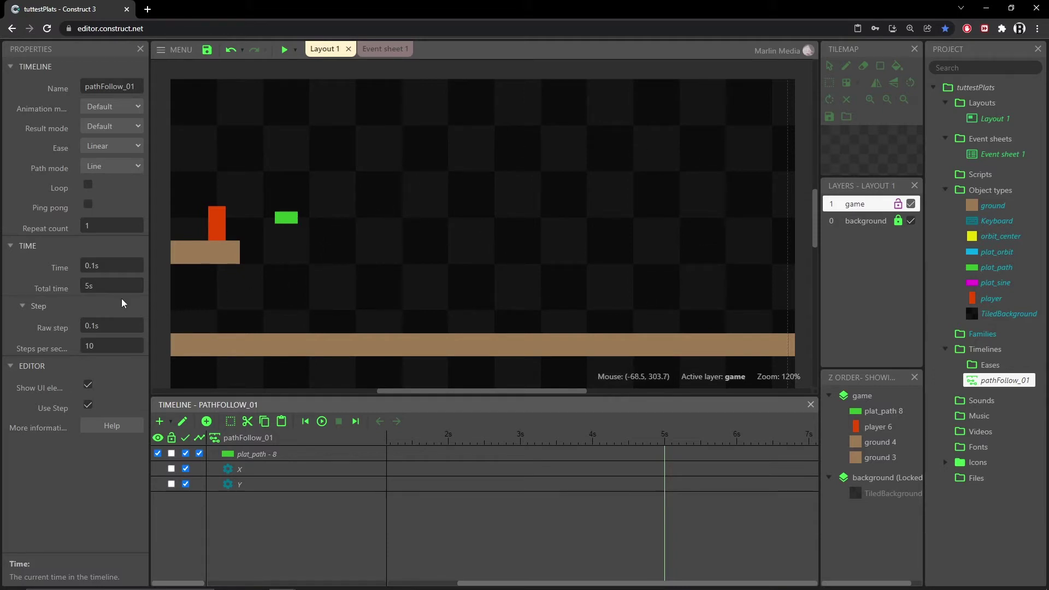
left_click(105, 284)
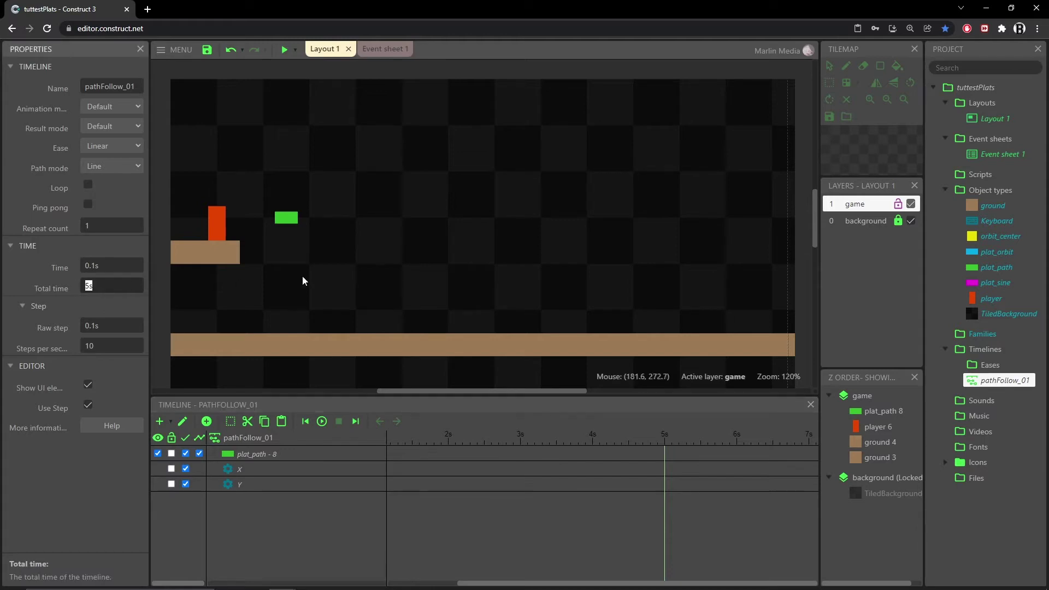
key("Tab")
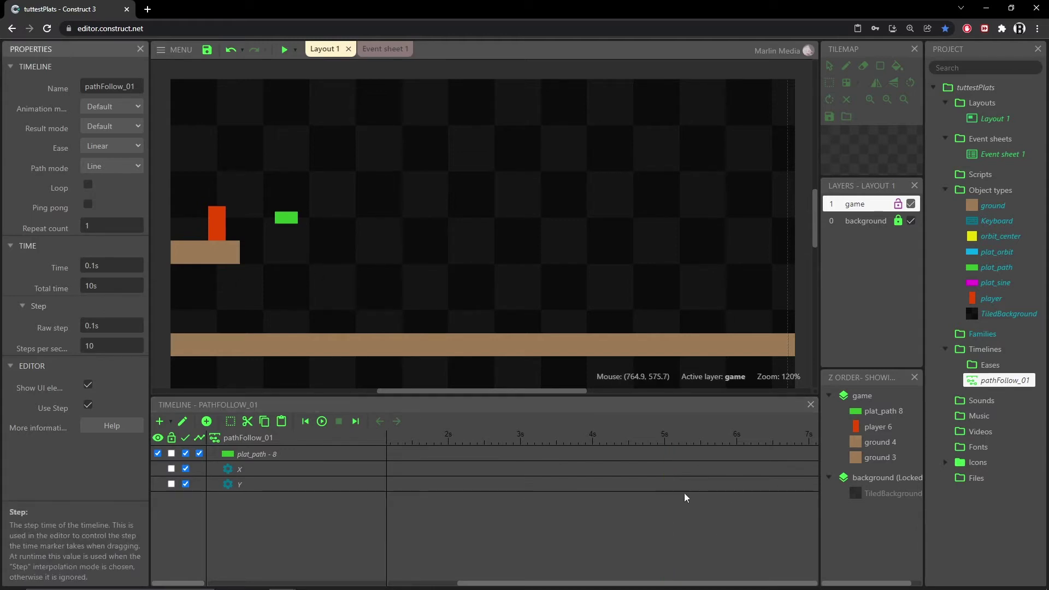
left_click_drag(466, 582, 614, 571)
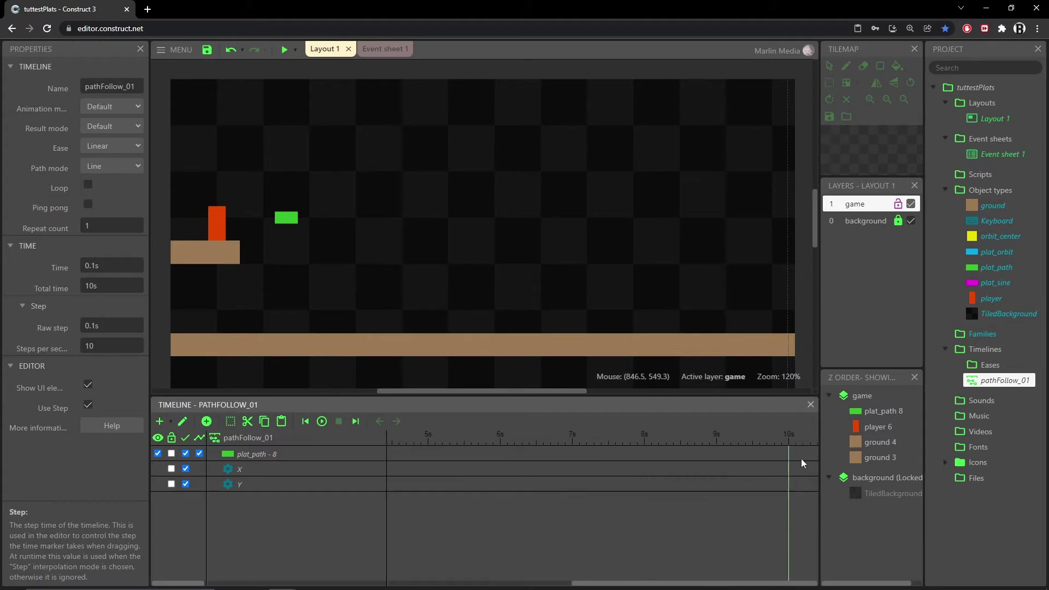
Set the timeline's total time to 20 s, check the end marker, and return to the timeline's start.
left_click(117, 285)
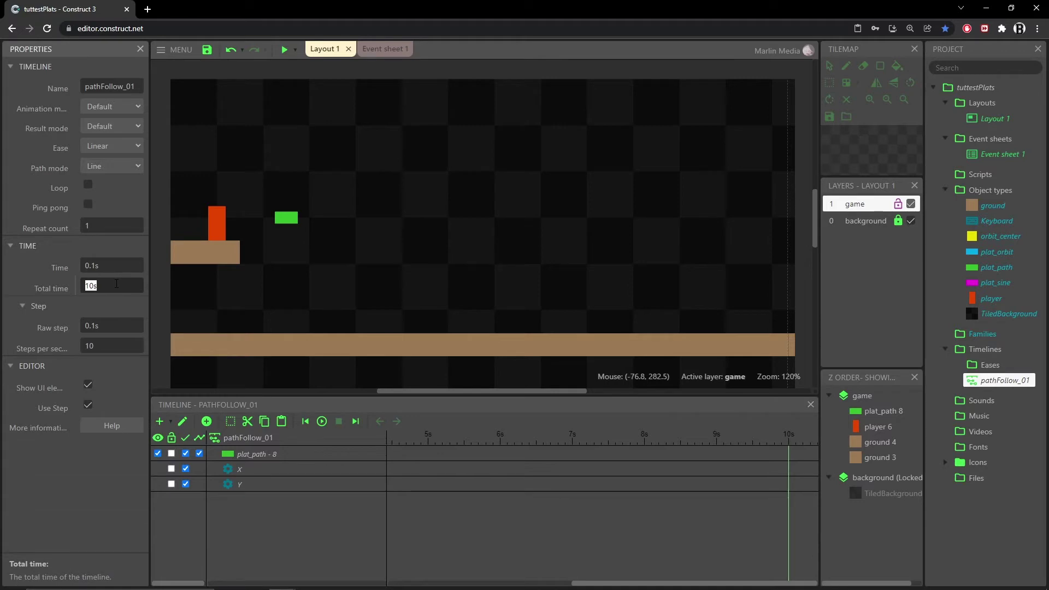
type("20")
left_click(698, 521)
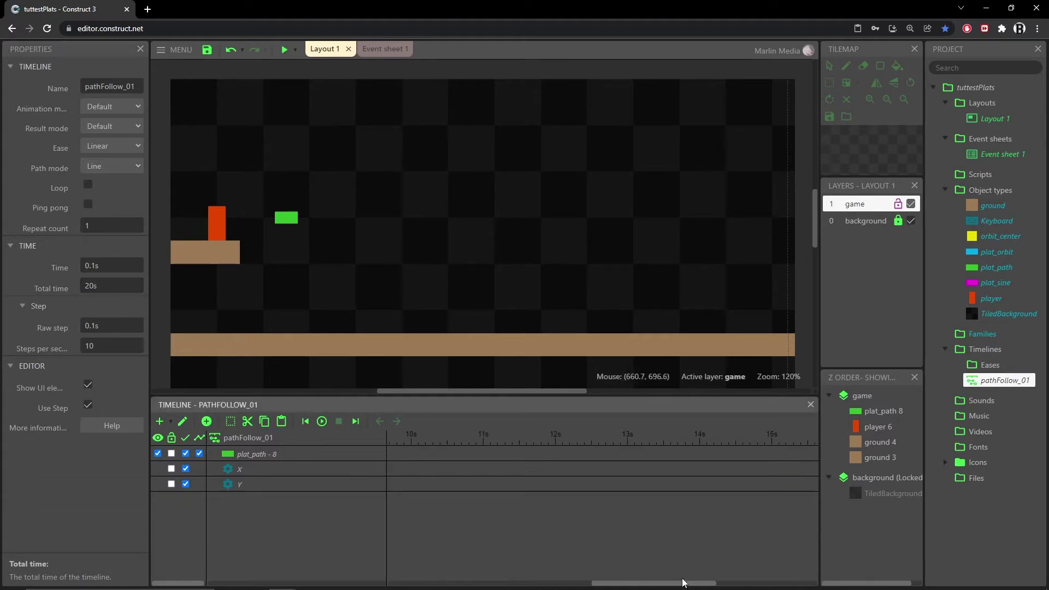
left_click_drag(688, 583, 796, 586)
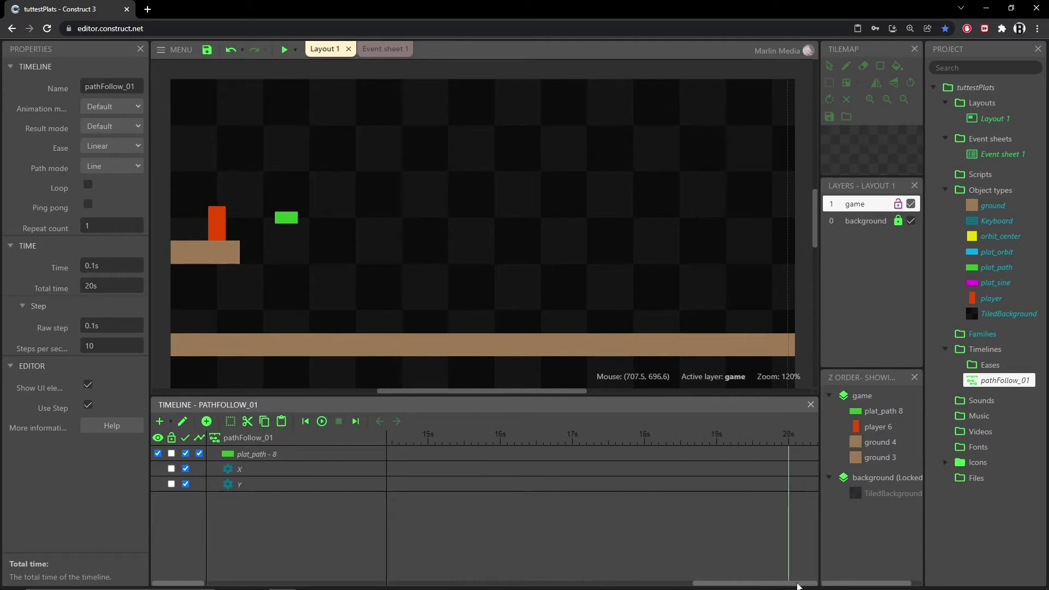
left_click_drag(803, 586, 437, 584)
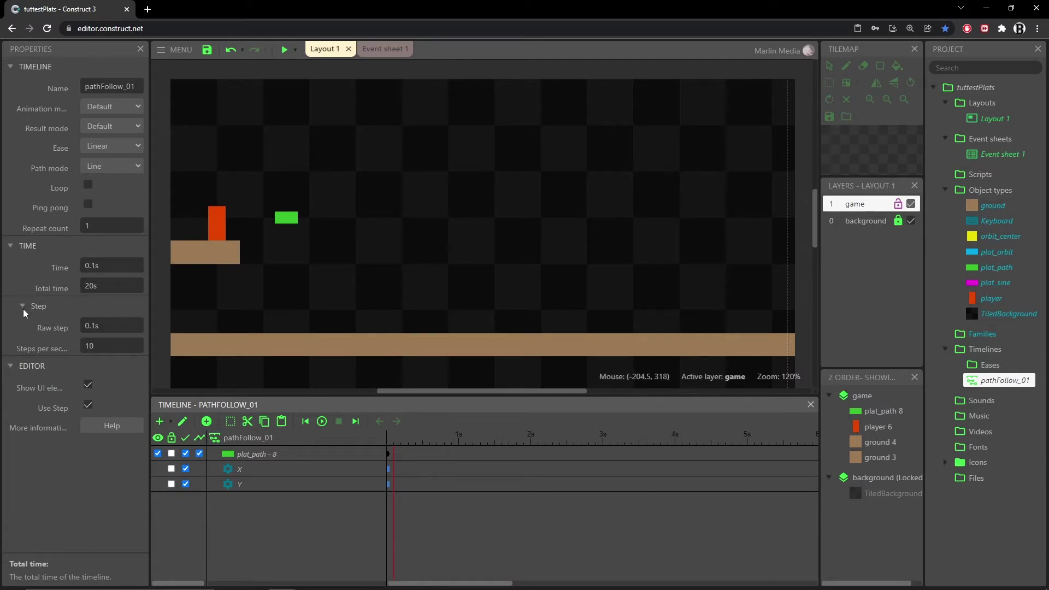
Scrub the time marker forward to examine how the raw step controls its movement.
left_click(54, 329)
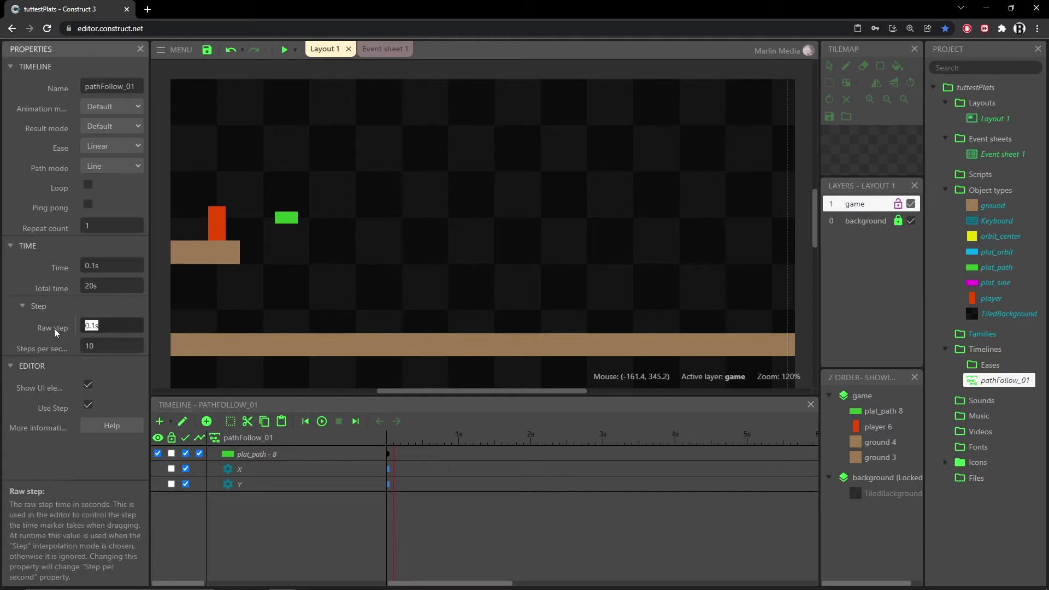
mouse_move(390, 458)
left_mouse_down()
mouse_move(477, 464)
mouse_move(441, 463)
left_mouse_up()
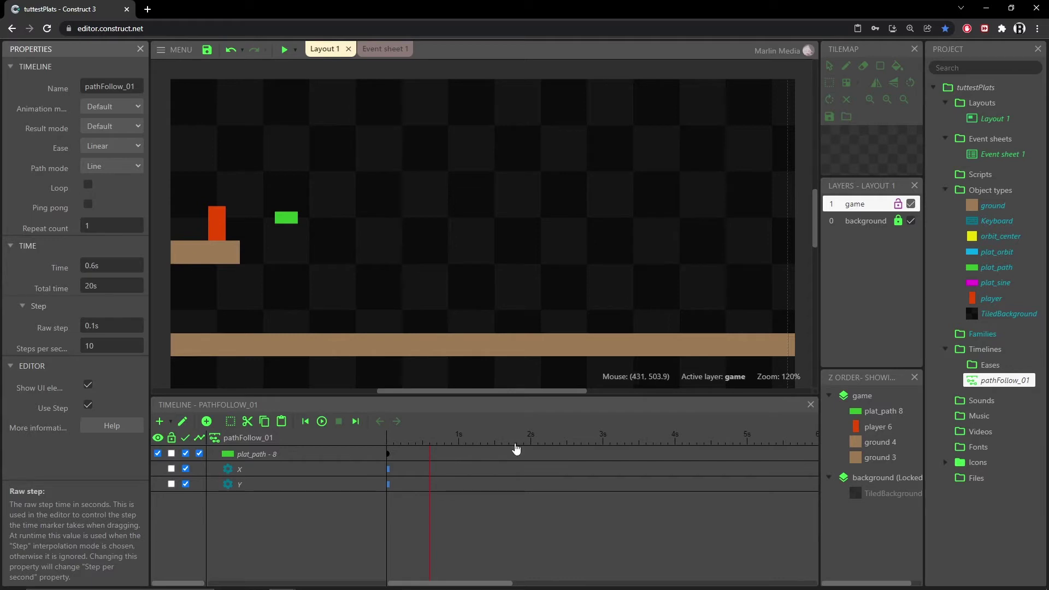
left_click_drag(460, 455, 532, 470)
Set the timeline's raw step to 0.5 s and scrub the time marker to 2.5 s to test the coarser increments.
left_click(110, 330)
type("0.")
key("Tab")
mouse_move(494, 483)
left_mouse_down()
mouse_move(426, 485)
mouse_move(586, 498)
mouse_move(459, 465)
left_mouse_up()
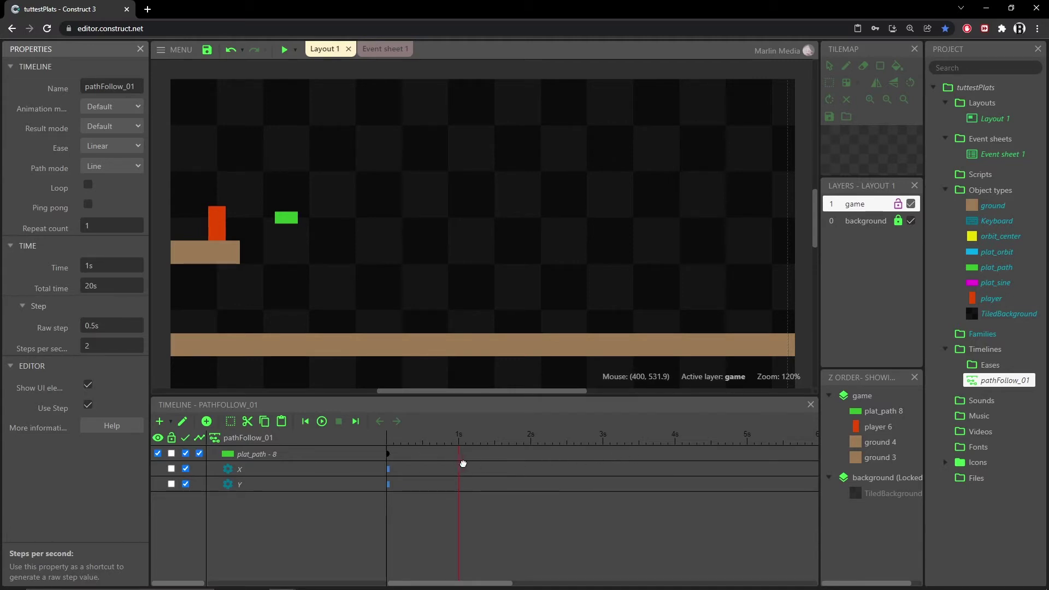
left_click_drag(458, 466, 561, 469)
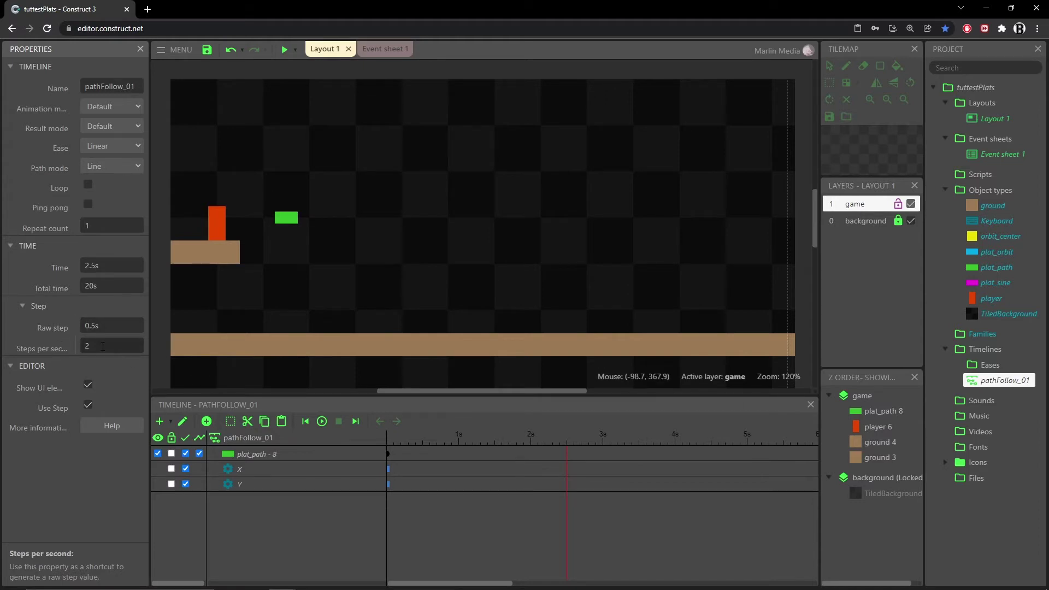
Set the timeline's raw step to 0.1 s and scrub the time marker to 0.6 s.
left_click(109, 326)
key("BackSpace")
type("1")
key("Tab")
left_click_drag(564, 462, 430, 461)
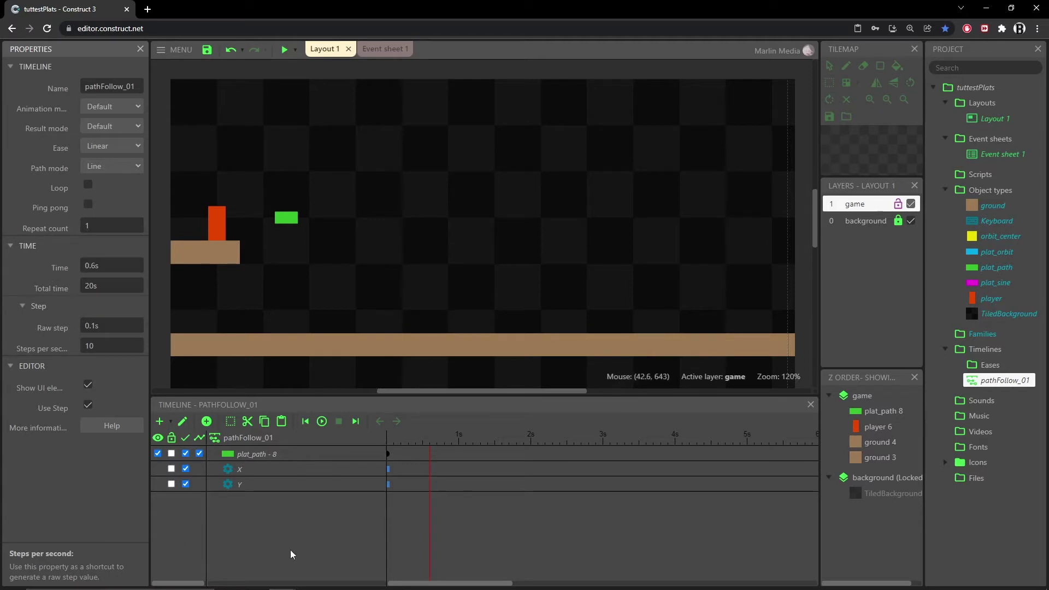
Set the display scale of the pathFollow_01 timeline to 2x.
right_click(276, 509)
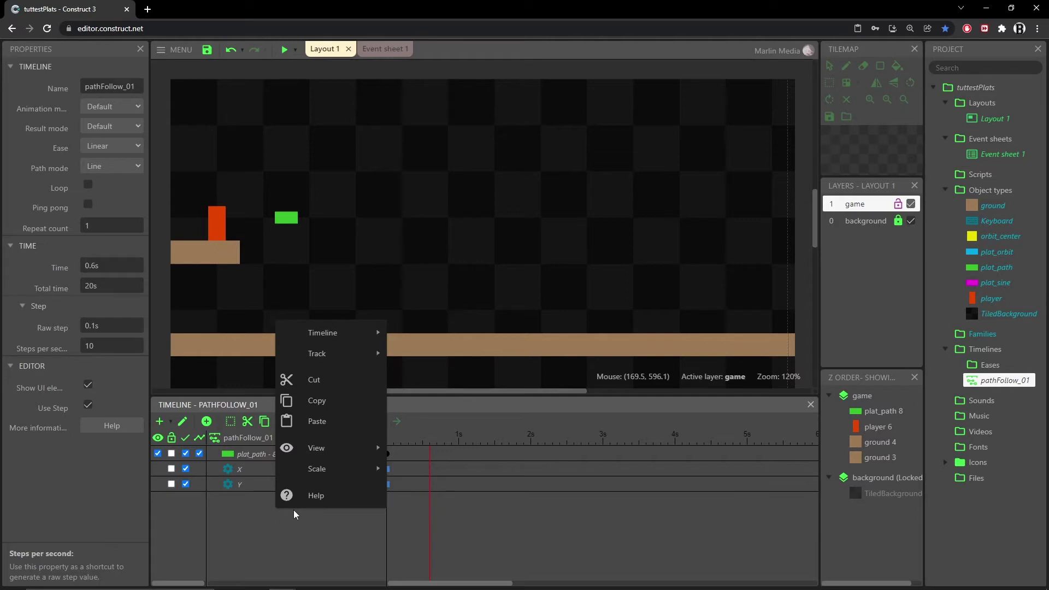
mouse_move(354, 472)
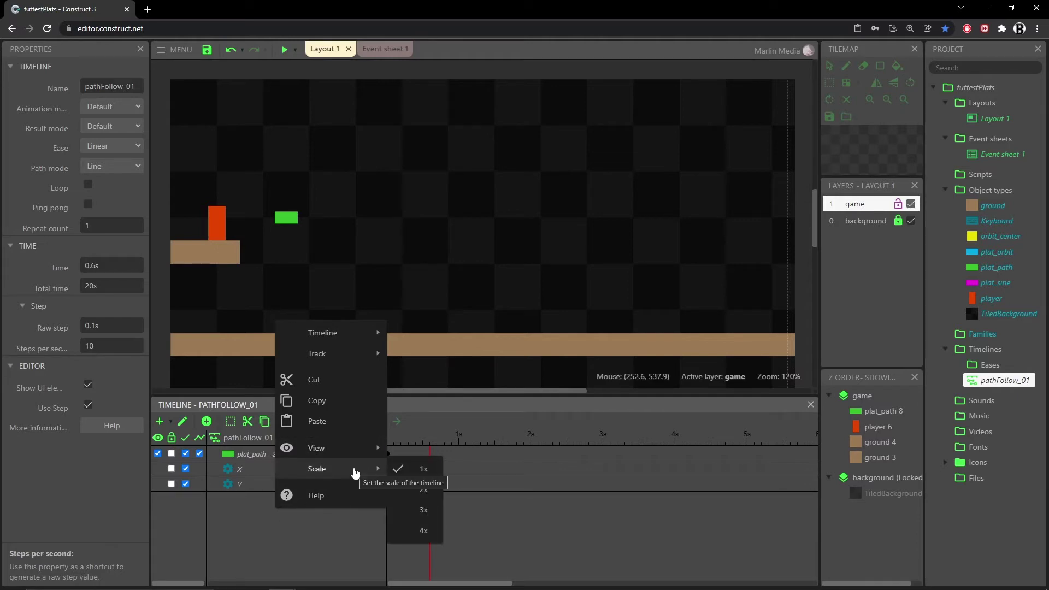
left_click(423, 492)
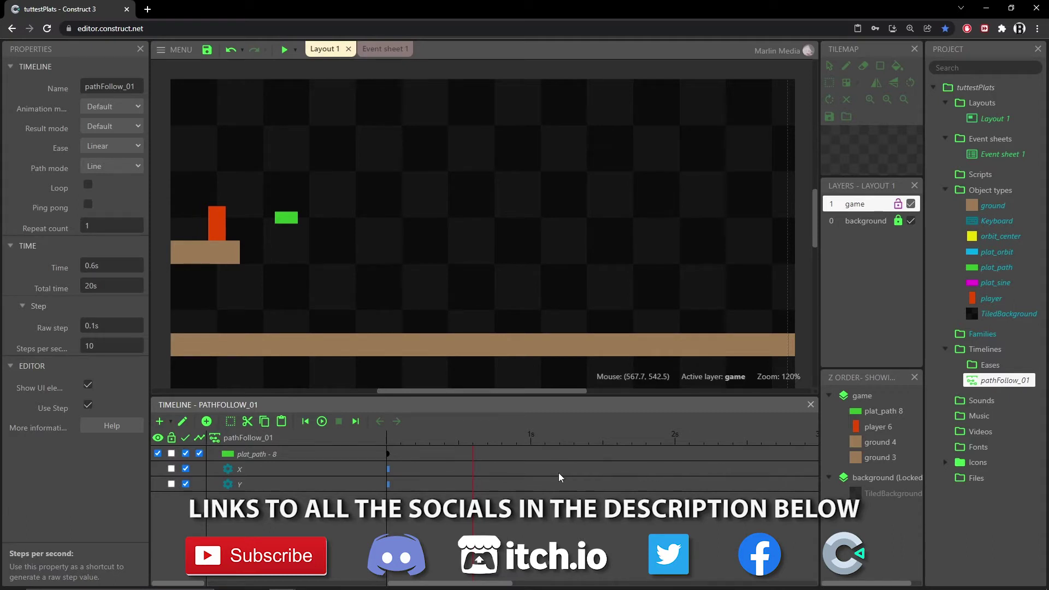
Set the display scale of the pathFollow_01 timeline to 4x.
right_click(472, 481)
mouse_move(382, 463)
left_click(451, 533)
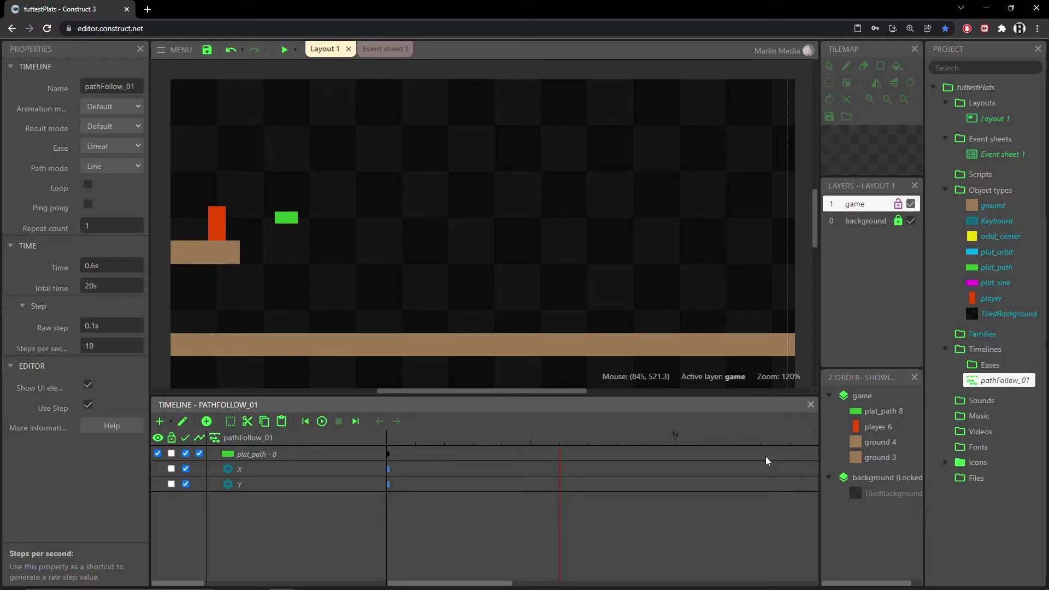
Set the display scale of the pathFollow_01 timeline back to 1x.
right_click(272, 528)
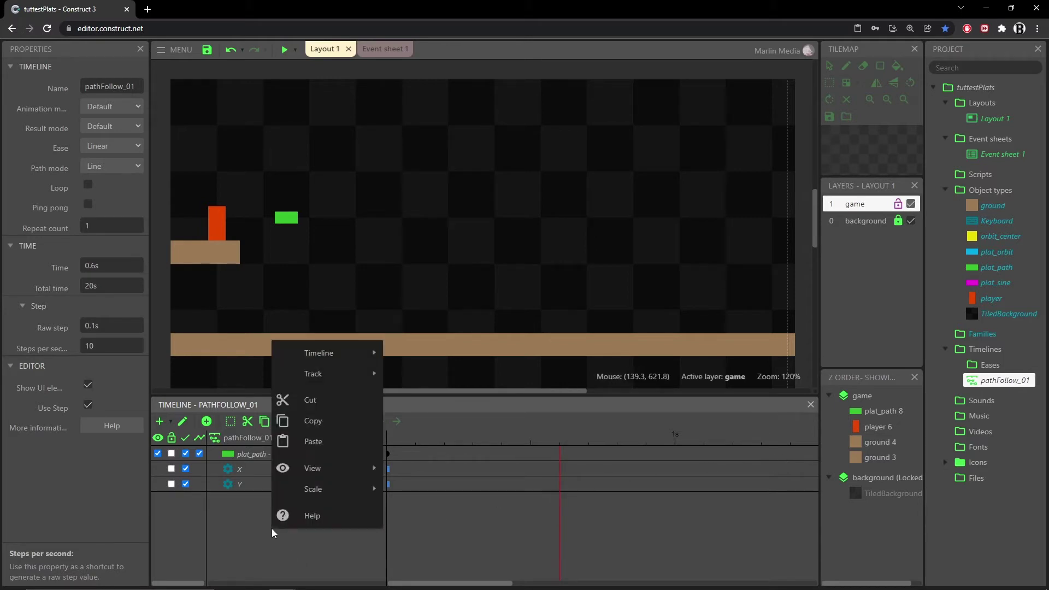
mouse_move(365, 469)
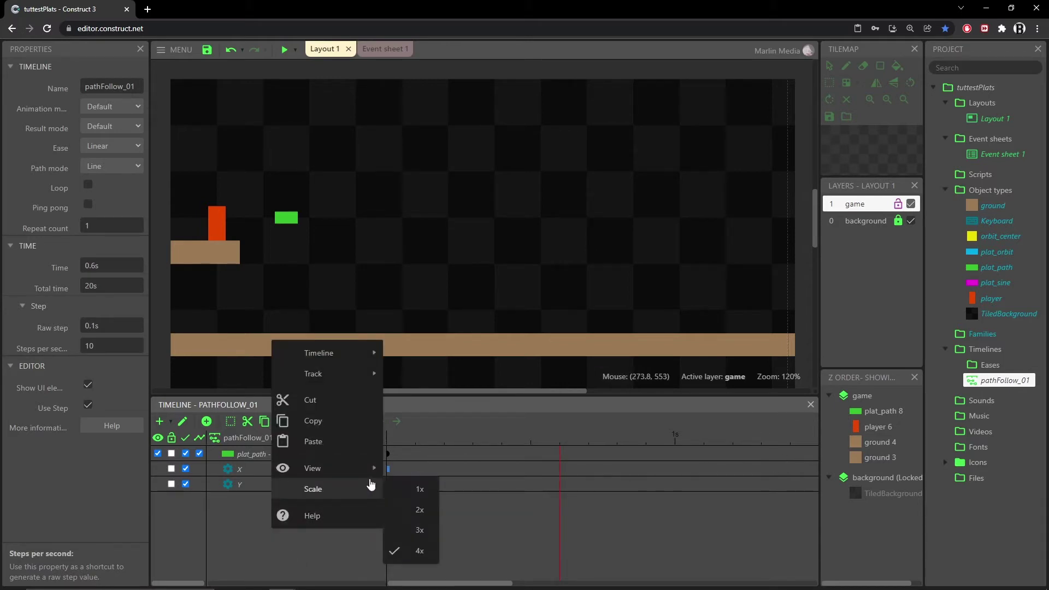
left_click(422, 487)
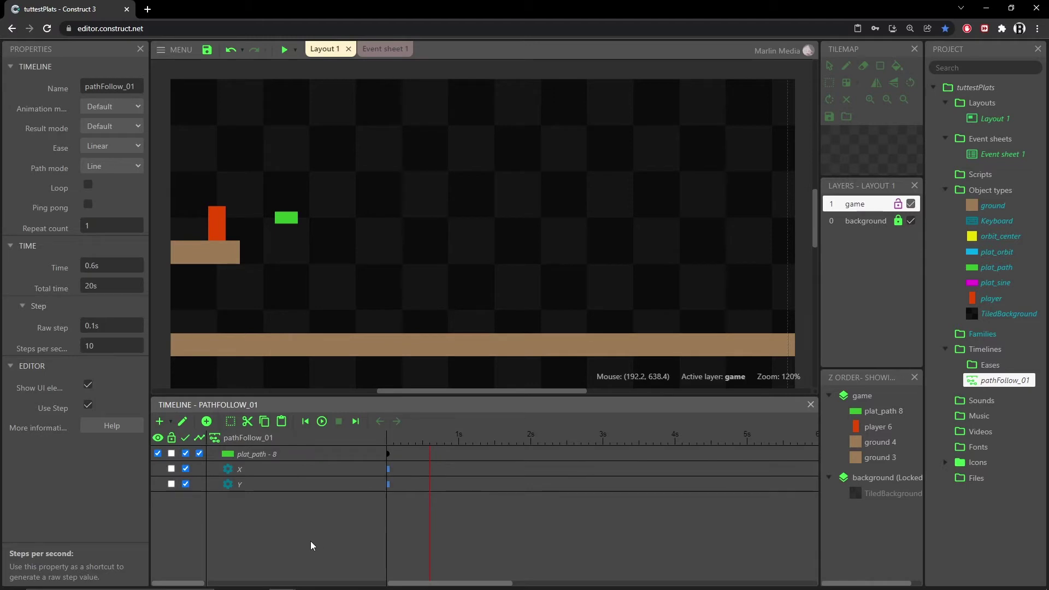
left_click(320, 500)
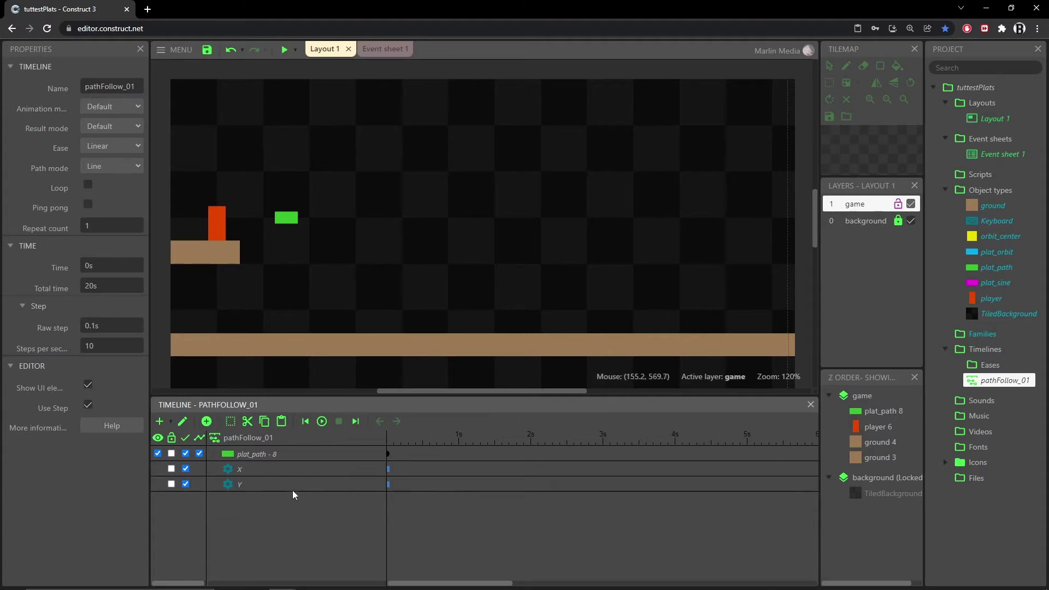
Move the time marker to 1 s and set keyframes there on the plat_path track.
left_click(387, 454)
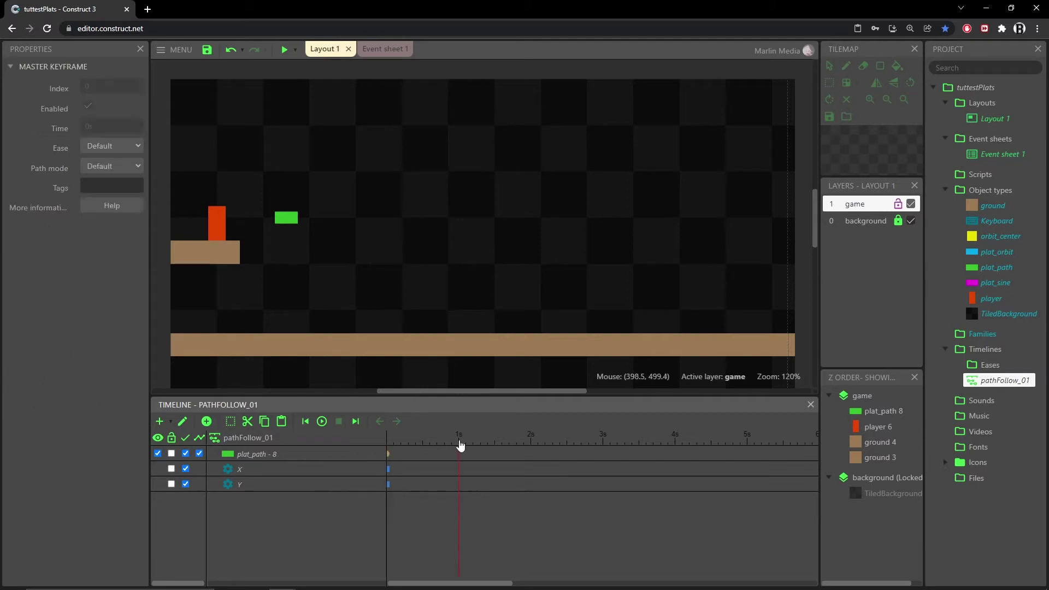
left_click_drag(503, 448, 460, 449)
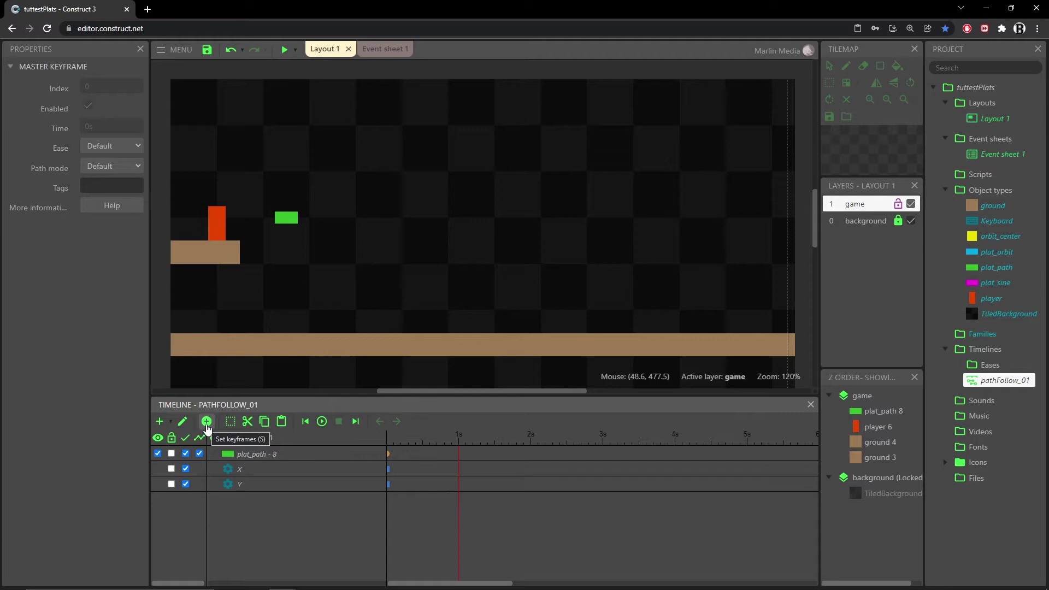
left_click(207, 423)
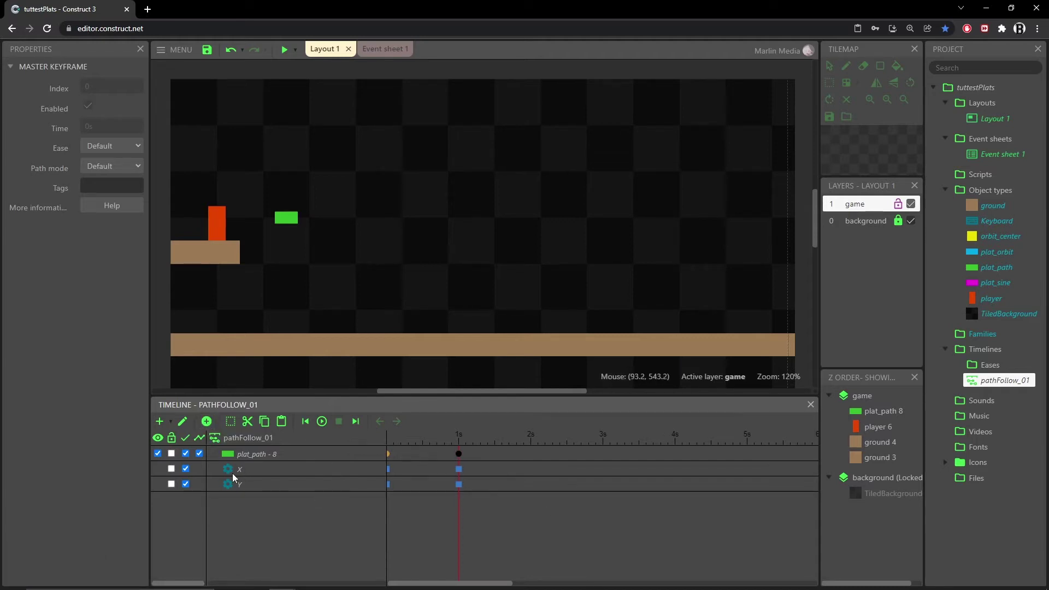
left_click(251, 496)
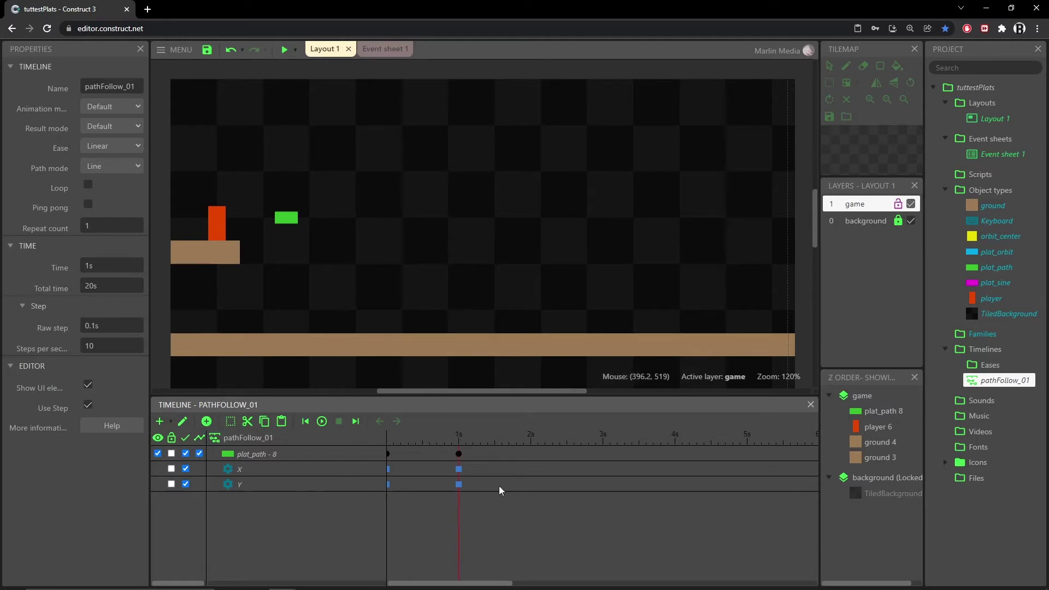
Inspect the properties of the 1 s master keyframe and its X and Y property keyframes.
left_click(459, 456)
mouse_move(467, 454)
left_mouse_down()
mouse_move(574, 454)
mouse_move(455, 460)
left_mouse_up()
left_click(458, 469)
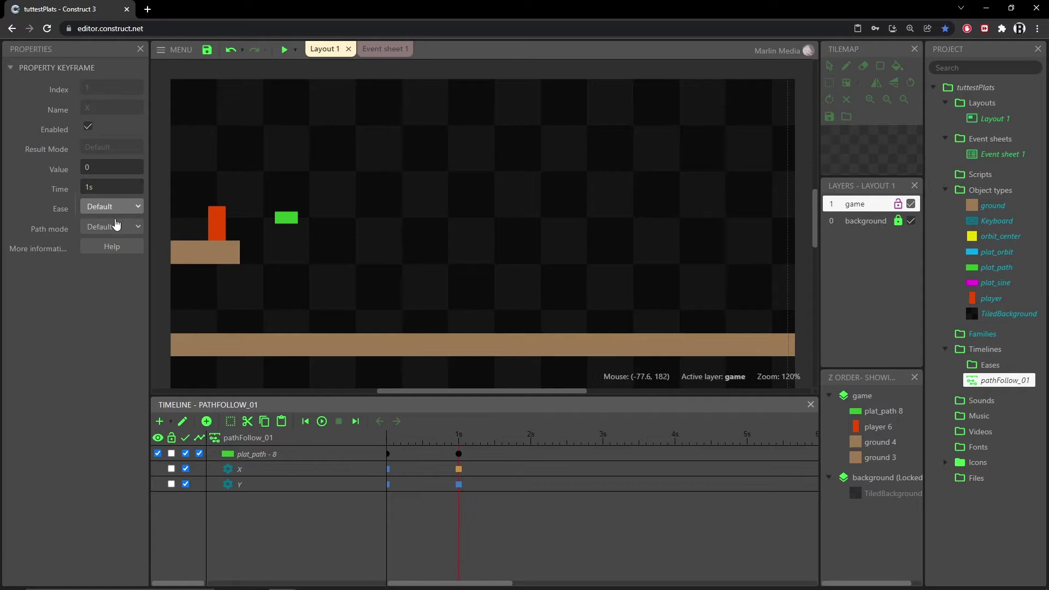
left_click(459, 485)
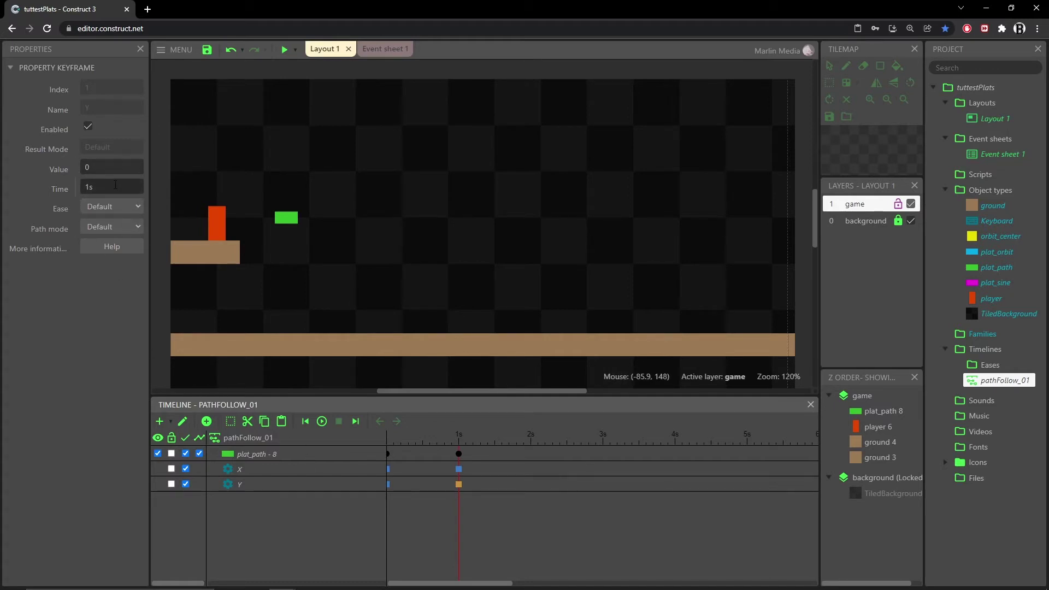
left_click(459, 470)
left_click(459, 486)
Turn on edit mode for the timeline with the plat_path track selected, and compare the property keyframes at 0 s and 1 s.
left_click(376, 453)
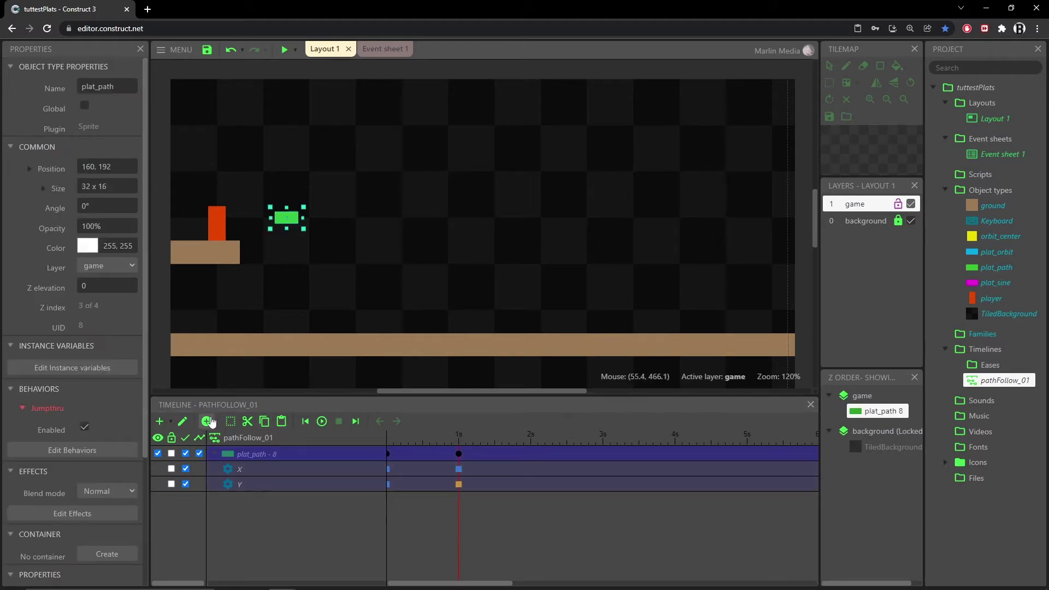
left_click(182, 428)
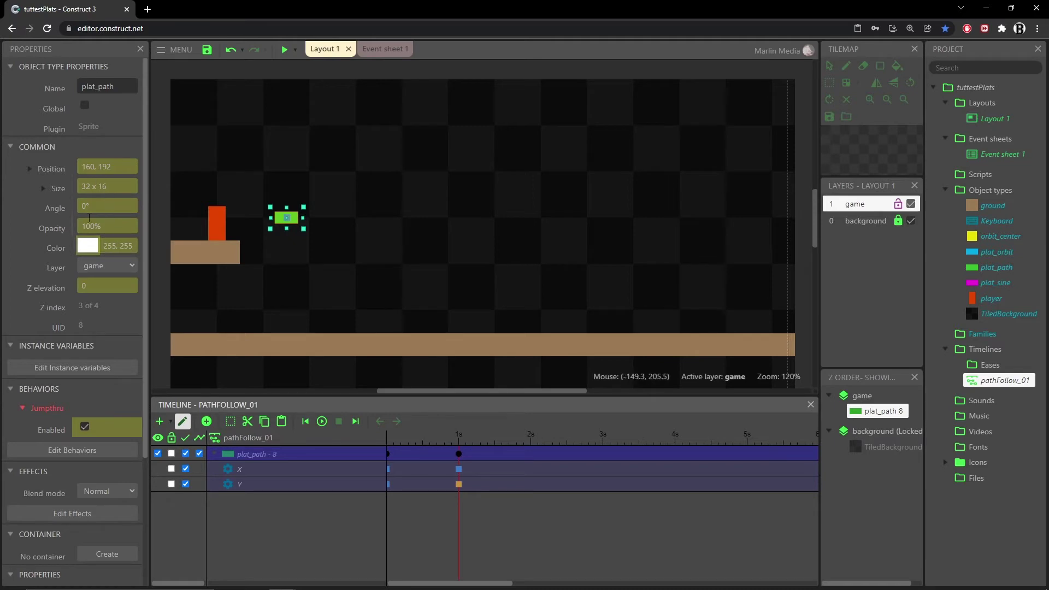
left_click(460, 470)
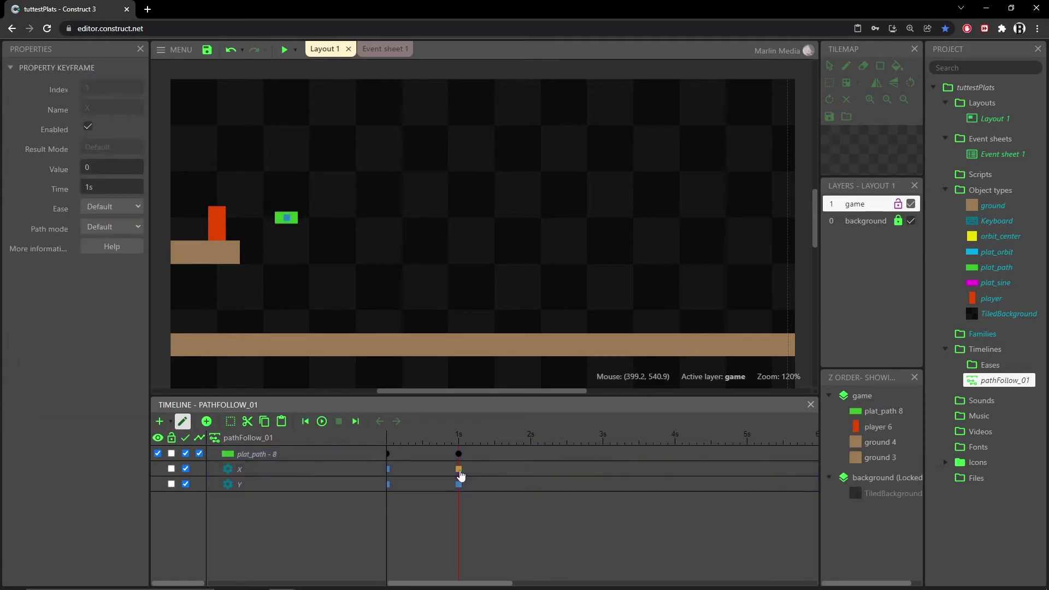
left_click(388, 471)
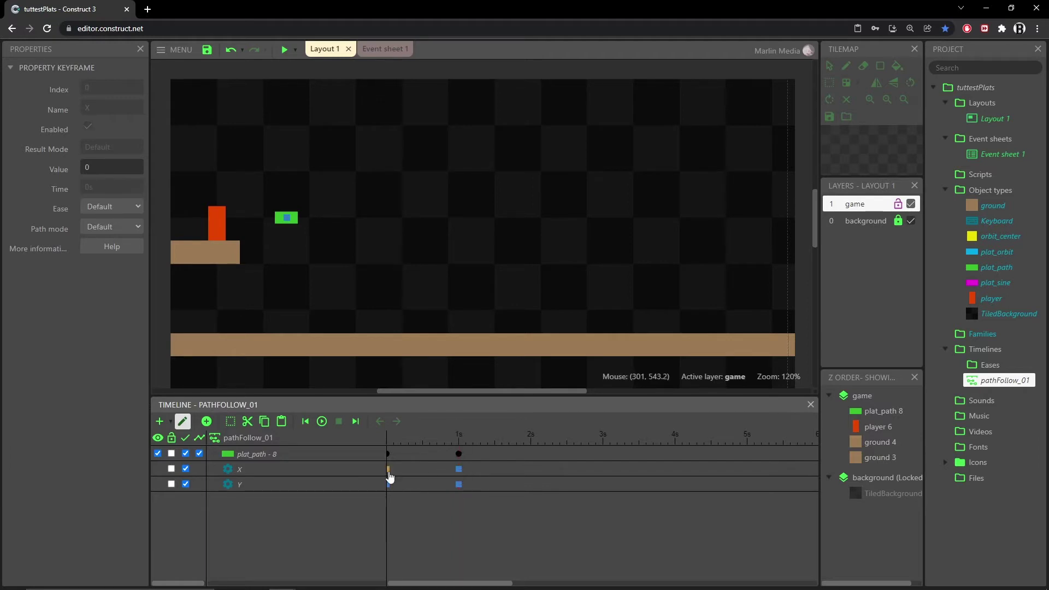
left_click(390, 485)
left_click(458, 470)
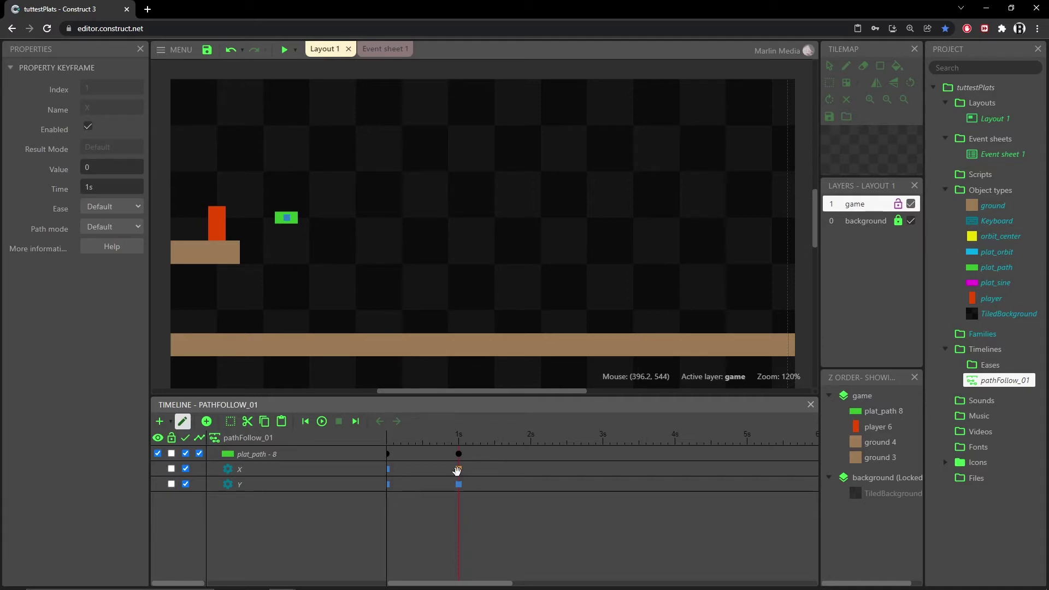
left_click_drag(297, 223, 403, 173)
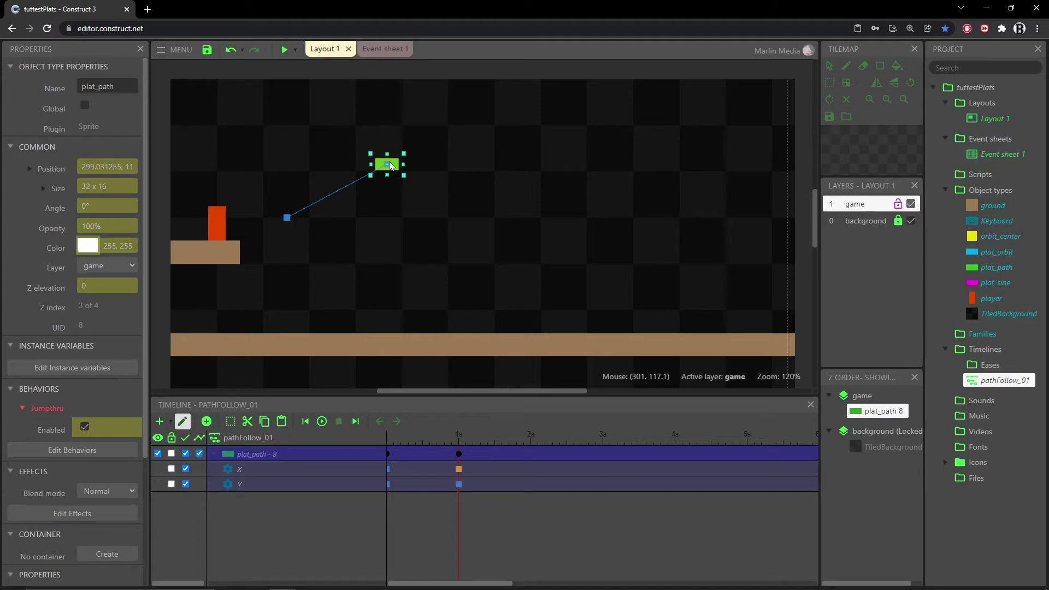
key("ctrl+z")
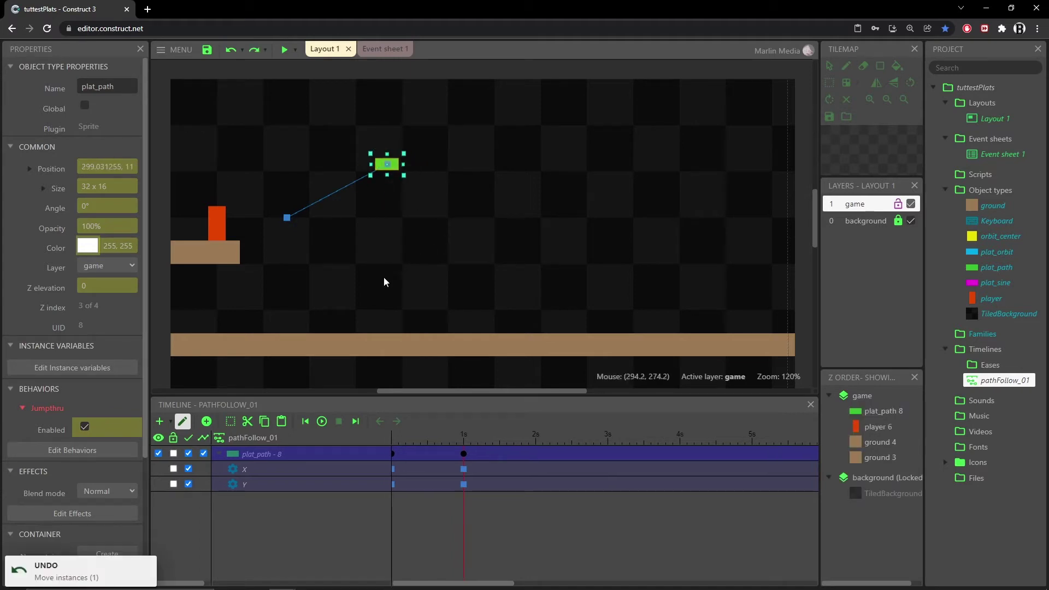
key("ctrl+z")
key("Delete")
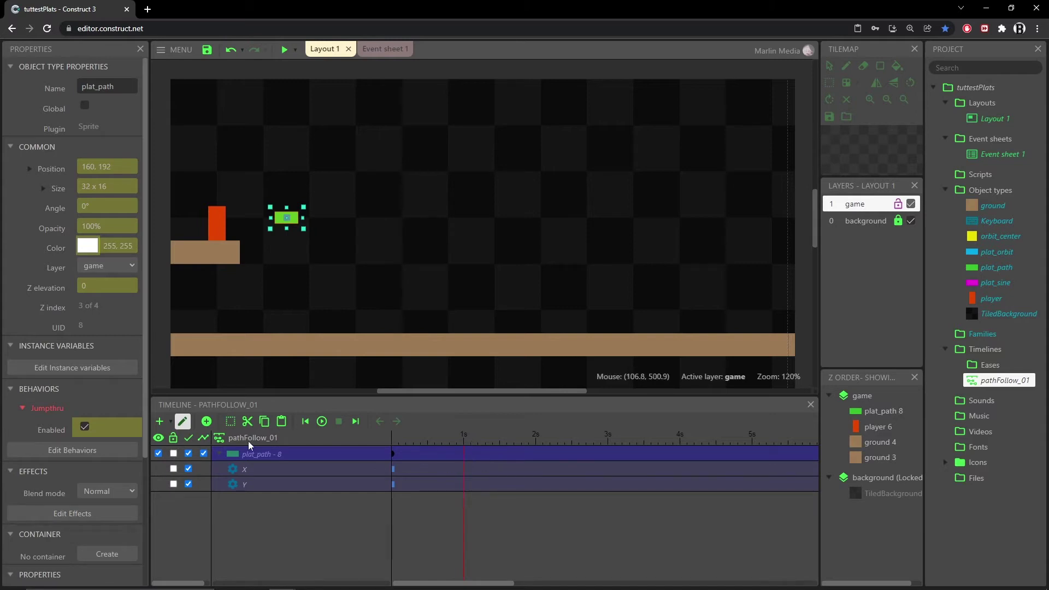
left_click(207, 421)
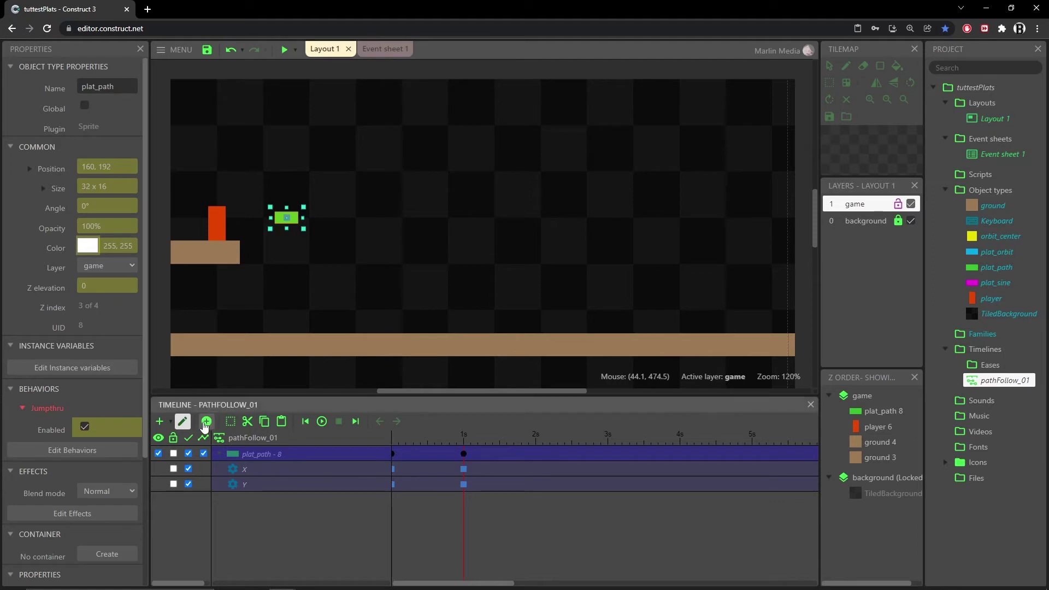
Set the value of the X keyframe at 1 s to 160 and preview the timeline.
left_click(464, 469)
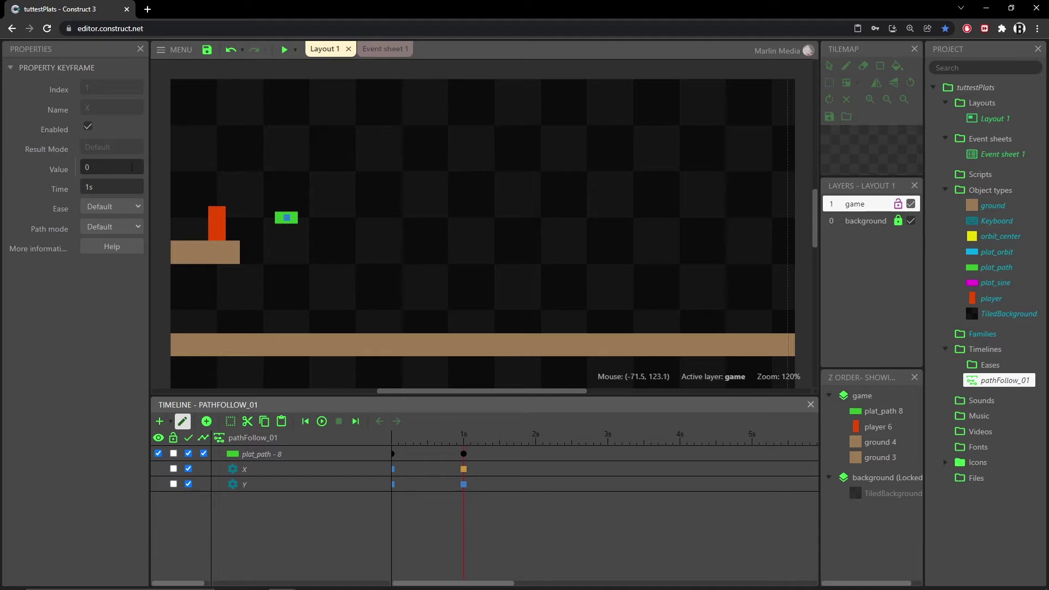
left_click(99, 168)
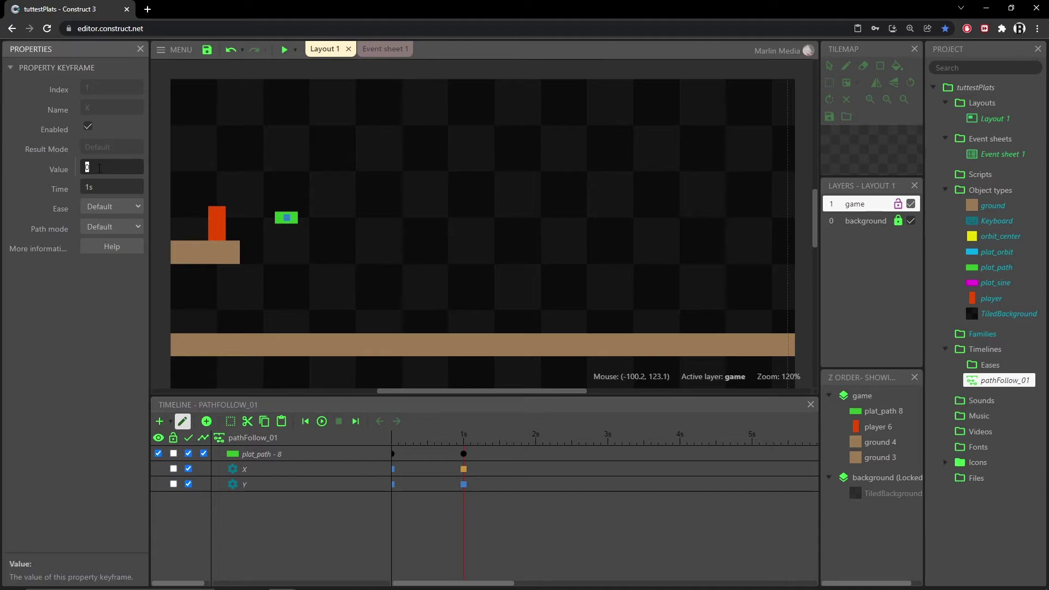
left_click_drag(99, 168, 107, 142)
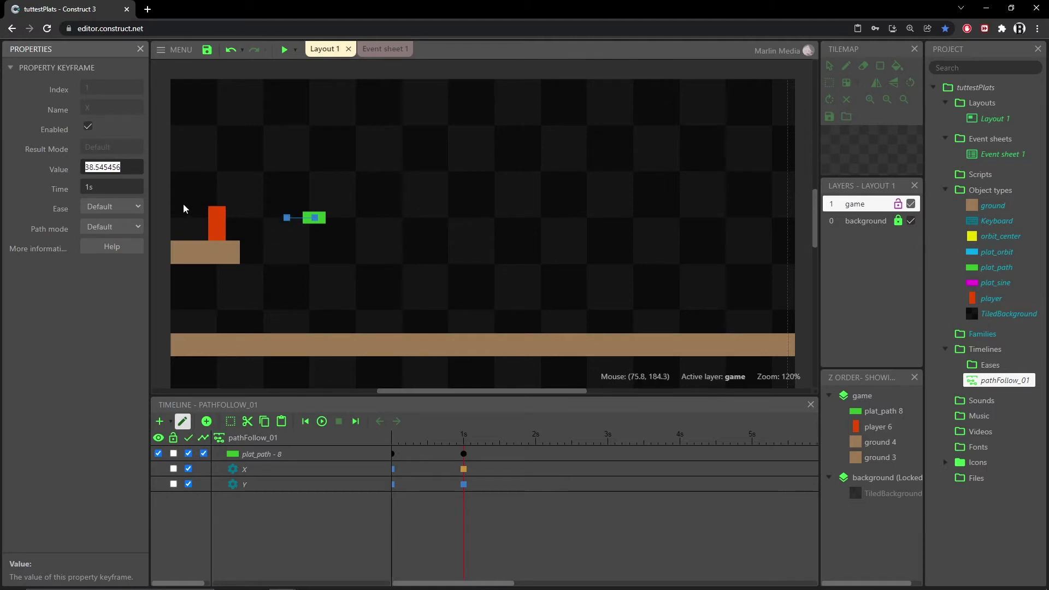
left_click_drag(130, 169, 152, 95)
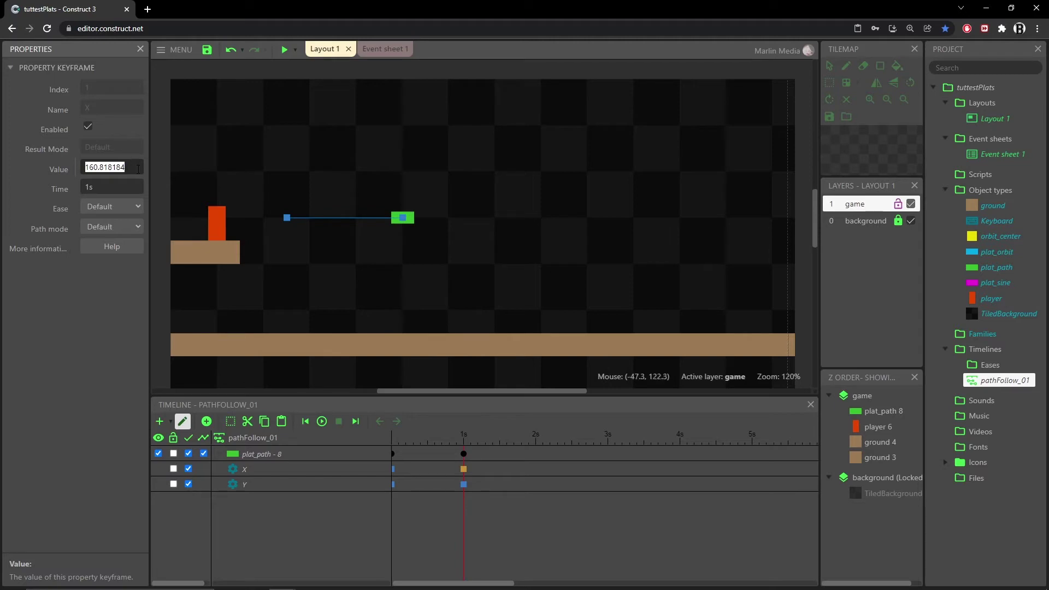
type("160")
key("Tab")
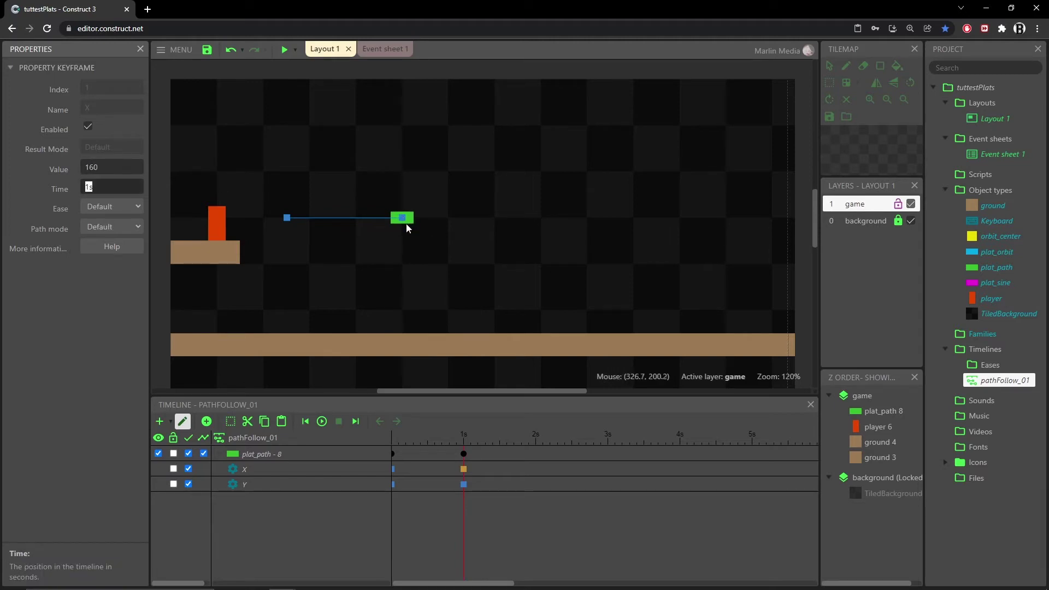
left_click(321, 424)
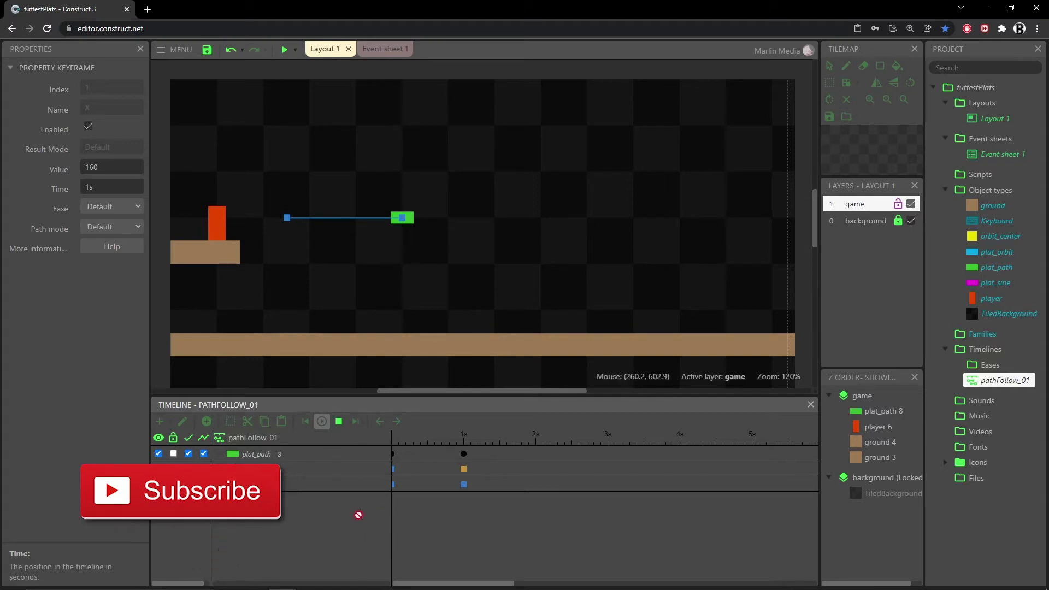
left_click(338, 422)
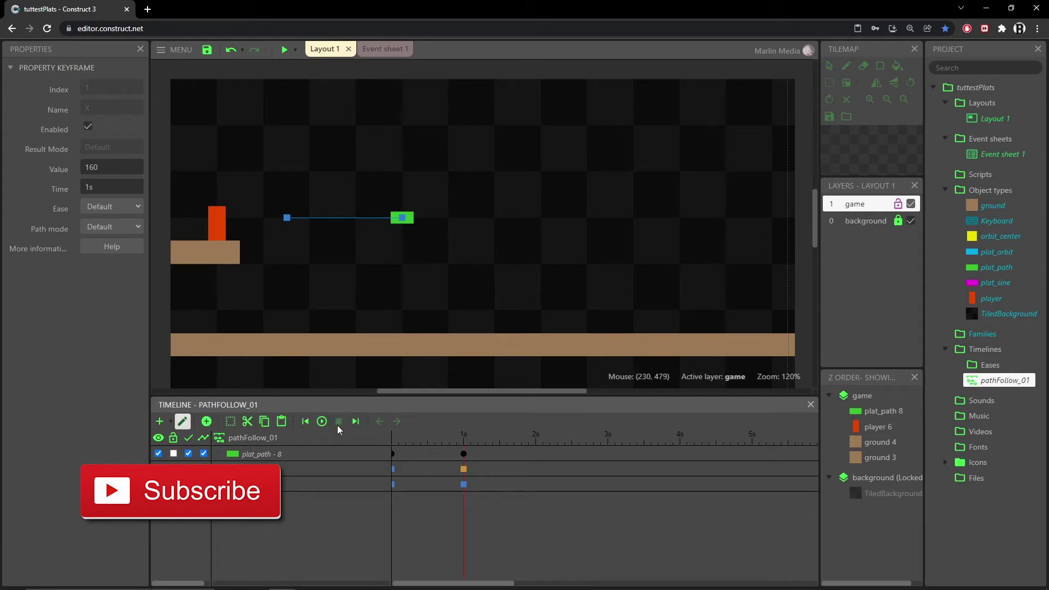
Set plat_path keyframes at 2 s and preview the timeline.
left_click_drag(459, 448, 536, 446)
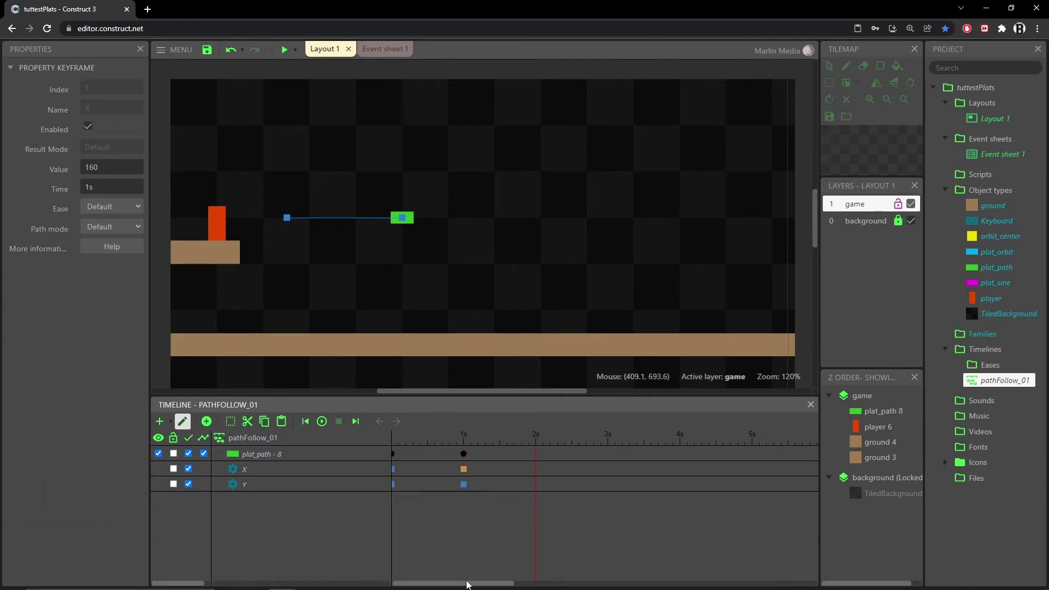
left_click(206, 422)
left_click(322, 423)
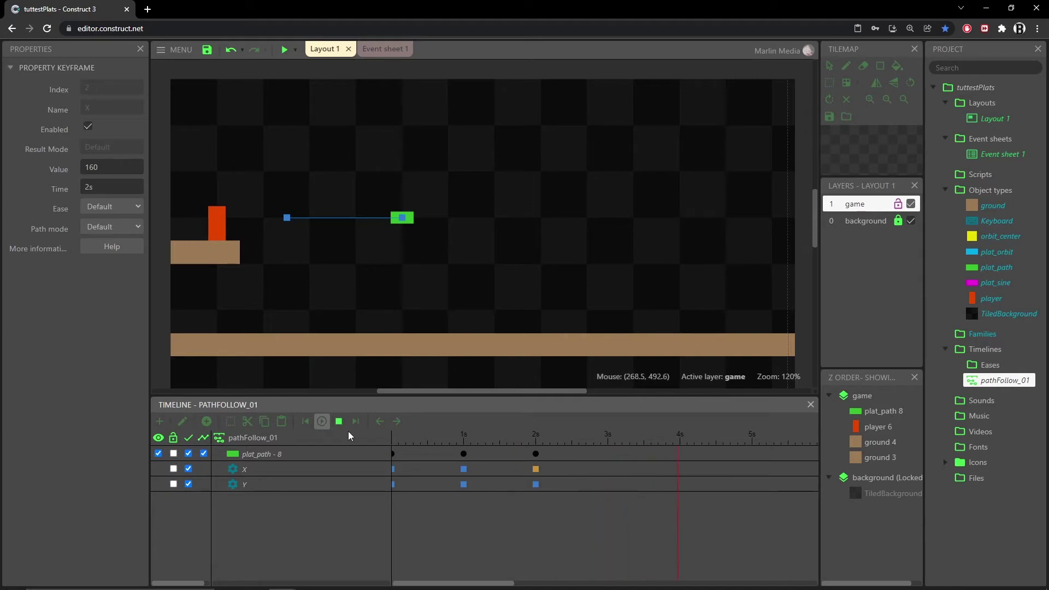
left_click(339, 423)
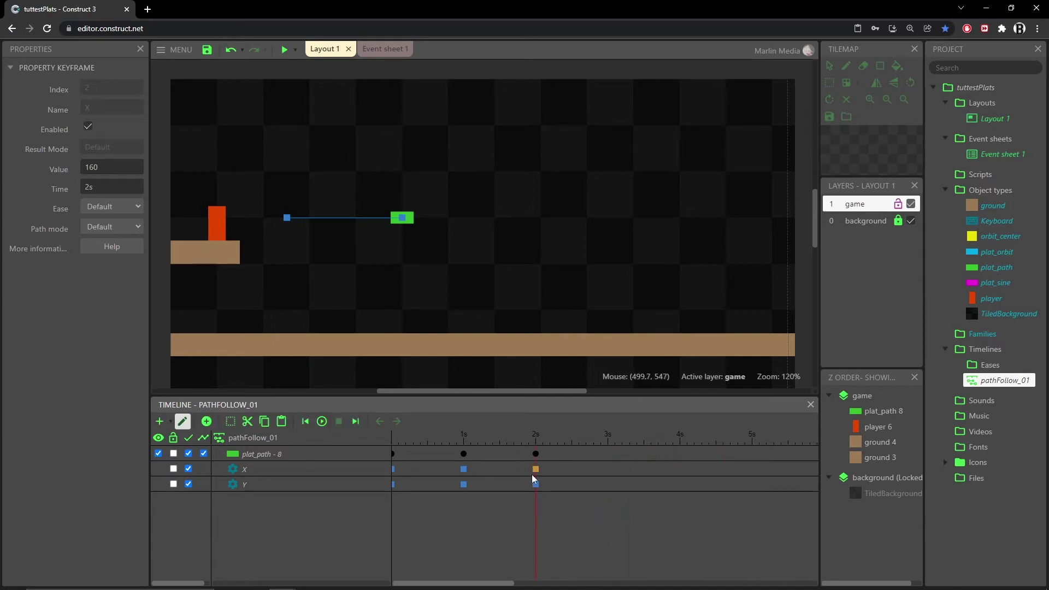
Set the value of the X keyframe at 2 s to 290.
left_click_drag(122, 169, 105, 87)
type("290")
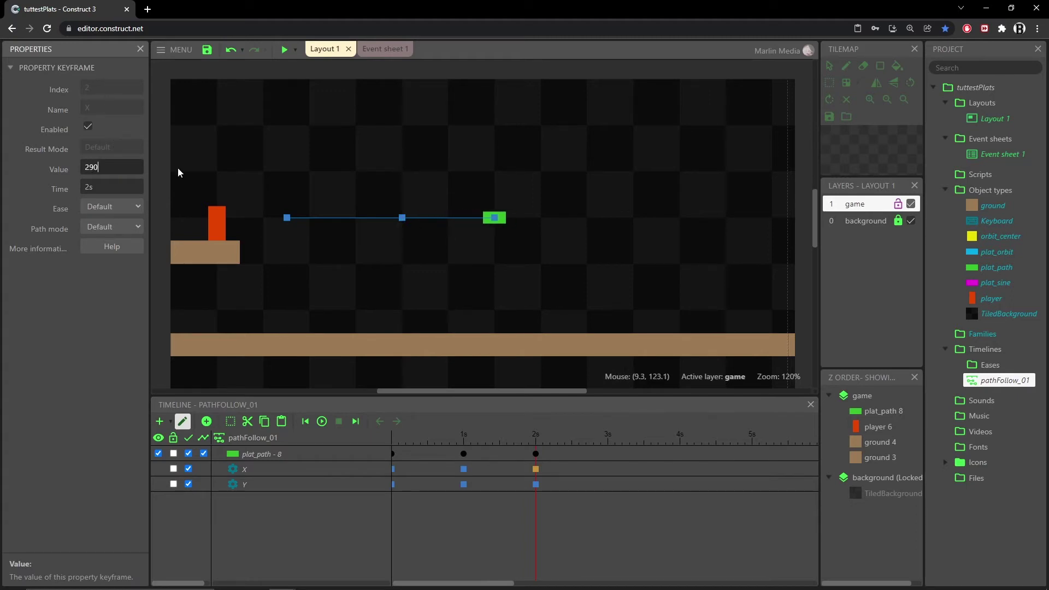
key("Tab")
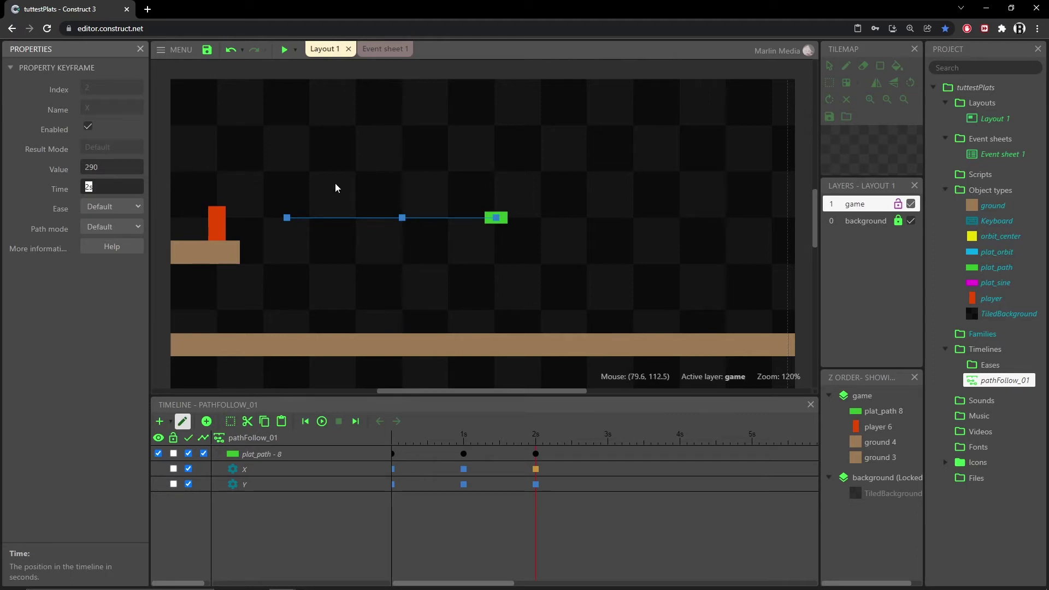
Set the value of the Y keyframe at 2 s to 90 and preview the timeline.
left_click(537, 487)
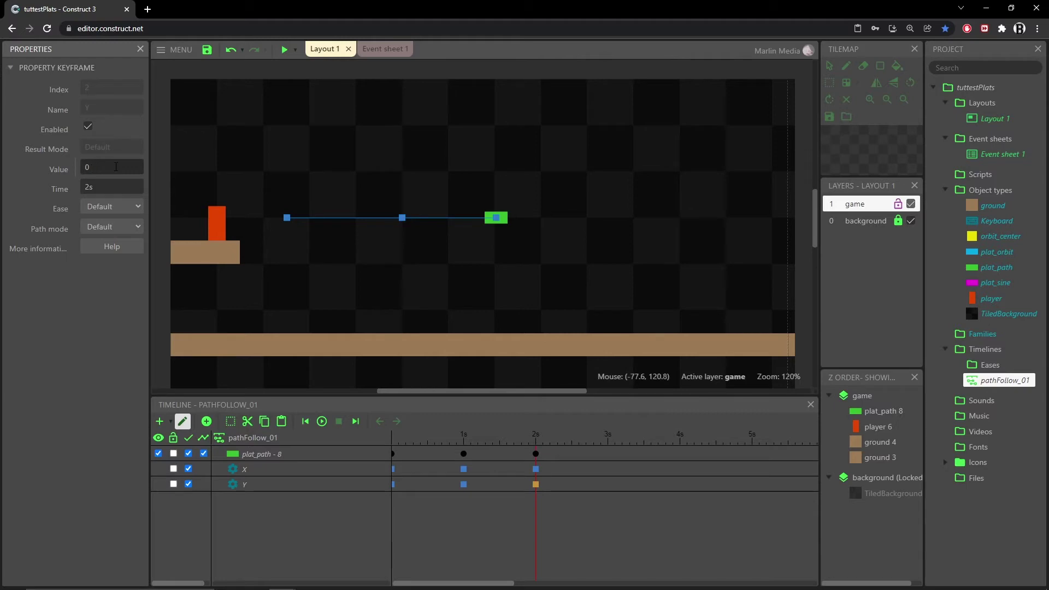
left_click_drag(115, 171, 104, 113)
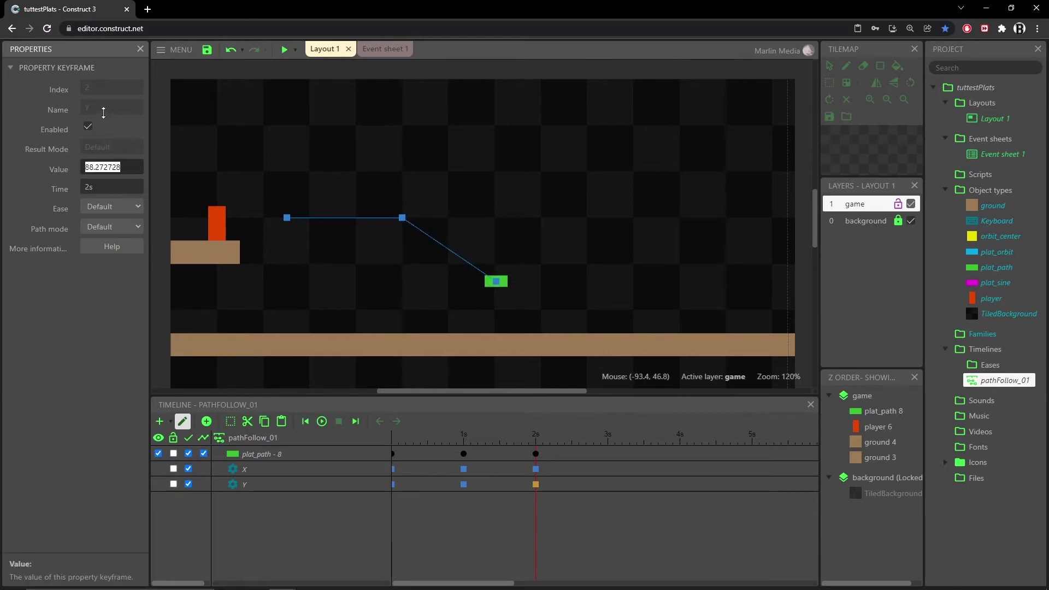
left_click_drag(103, 112, 104, 112)
type("90")
key("Tab")
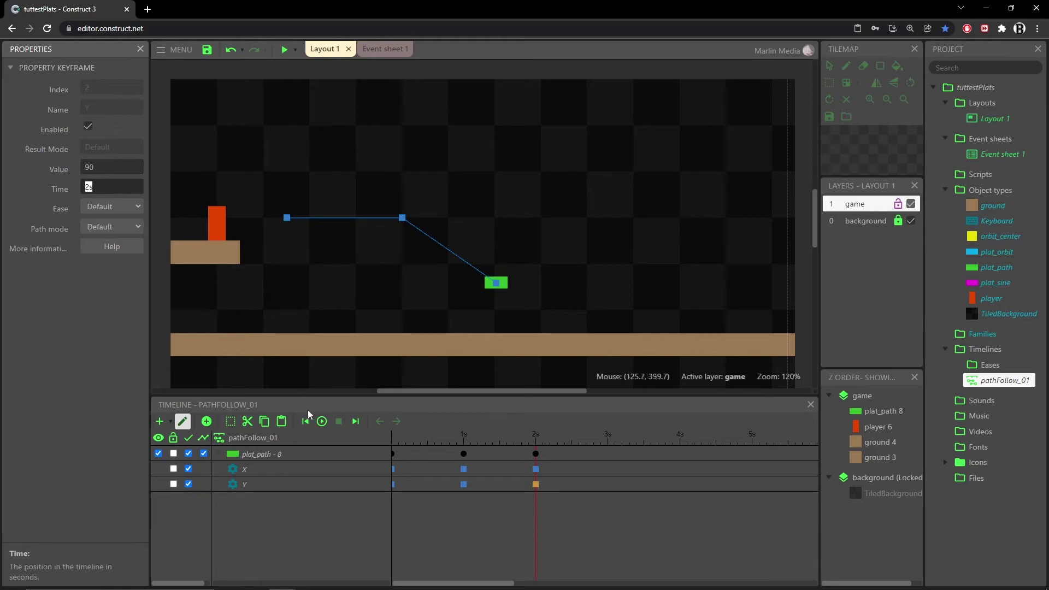
left_click(322, 421)
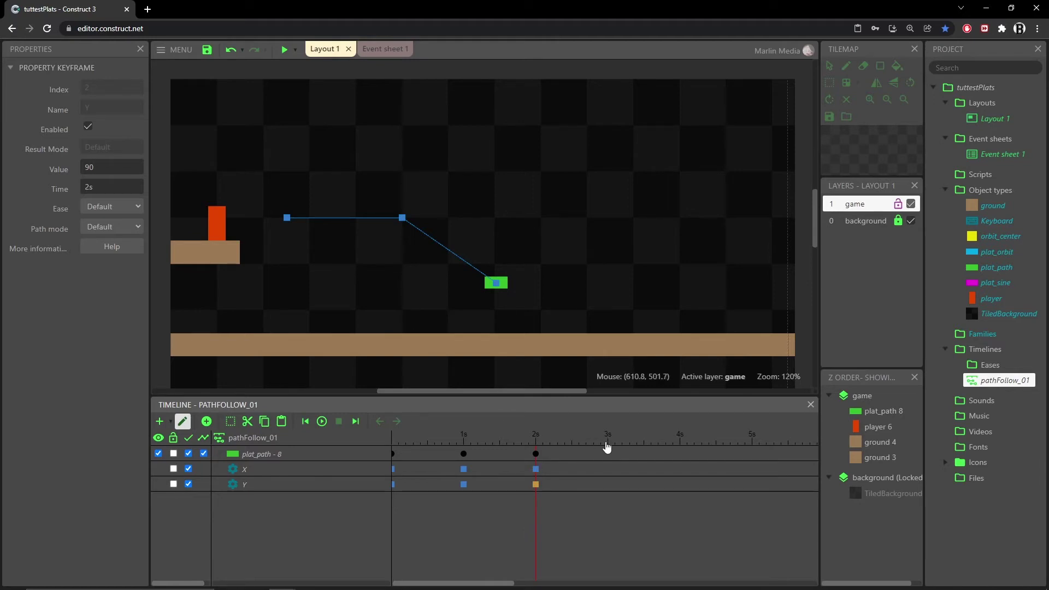
Move the second plat_path master keyframe to 1.5 s and the third to 3 s, and preview the timeline.
left_click(322, 422)
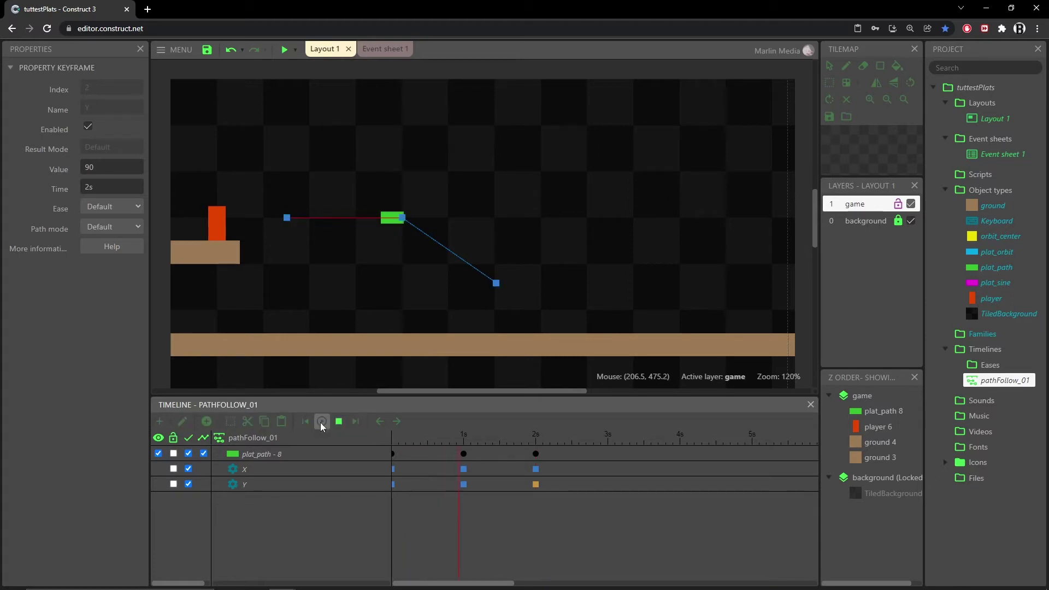
left_click(322, 420)
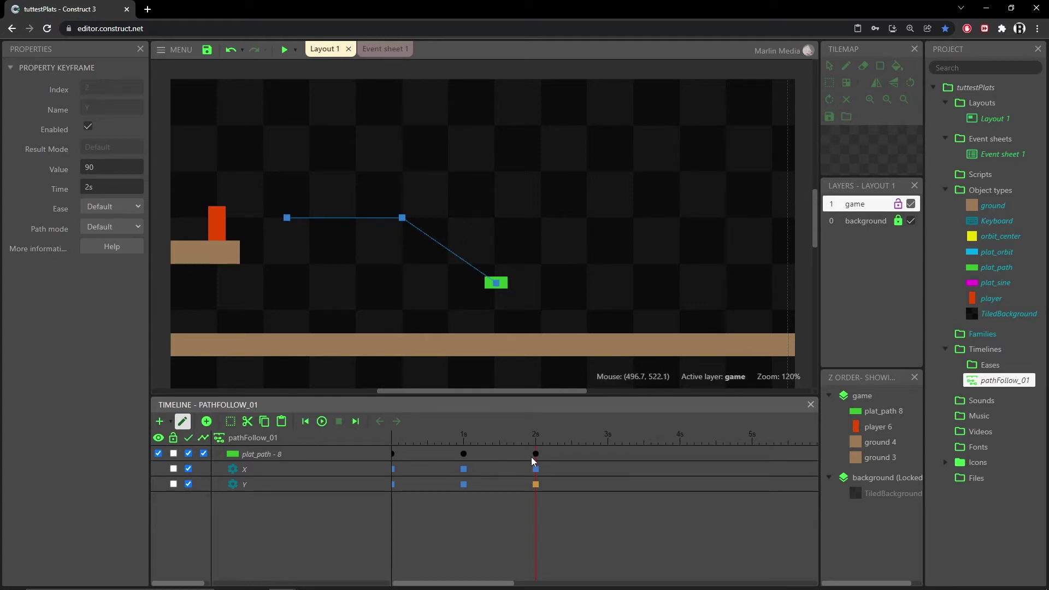
left_click_drag(464, 454, 506, 452)
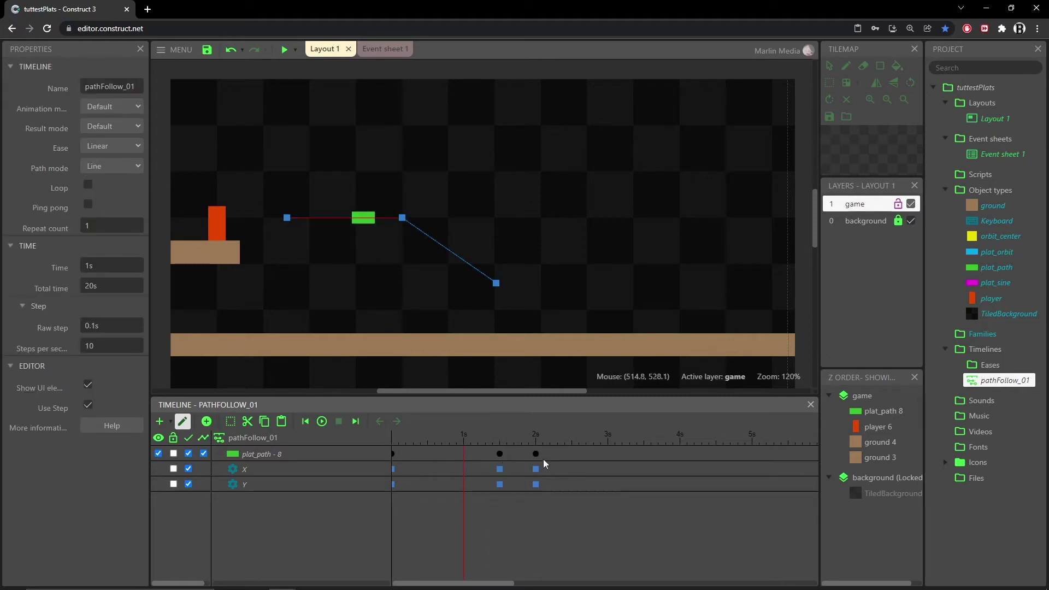
left_click_drag(538, 458, 613, 451)
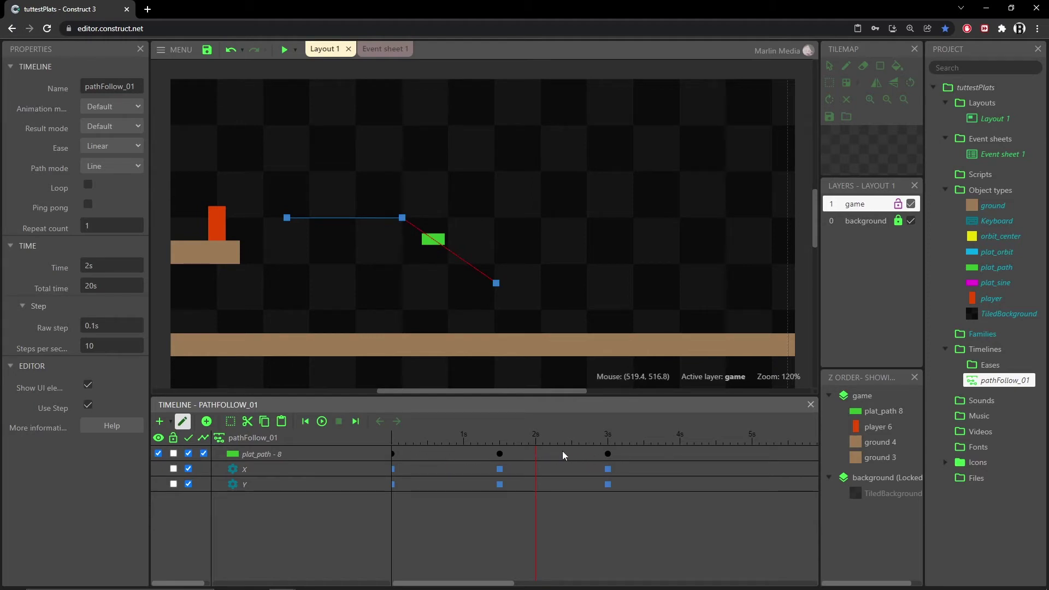
left_click(322, 422)
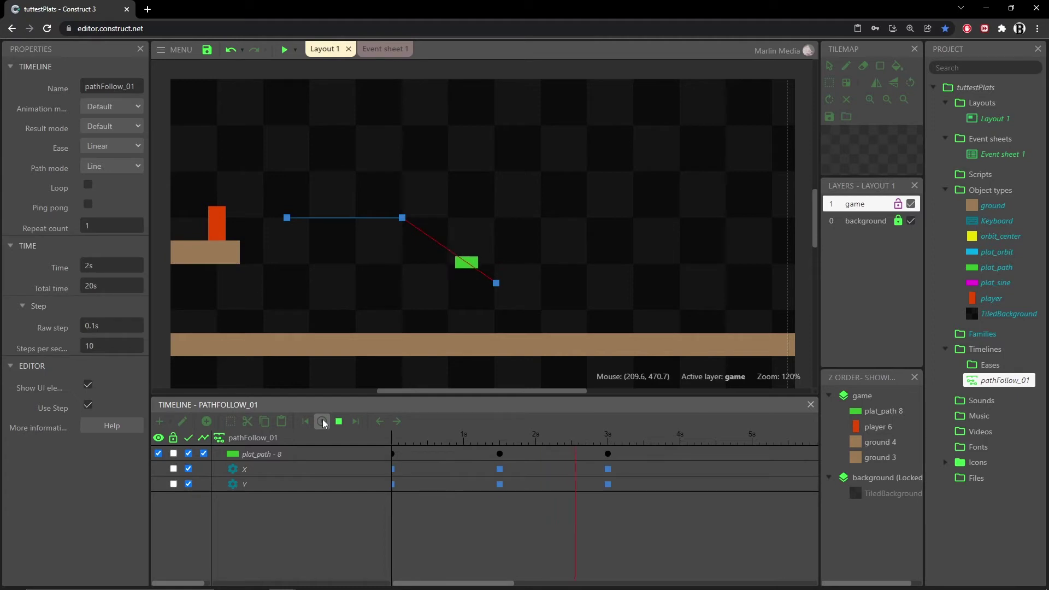
left_click(339, 422)
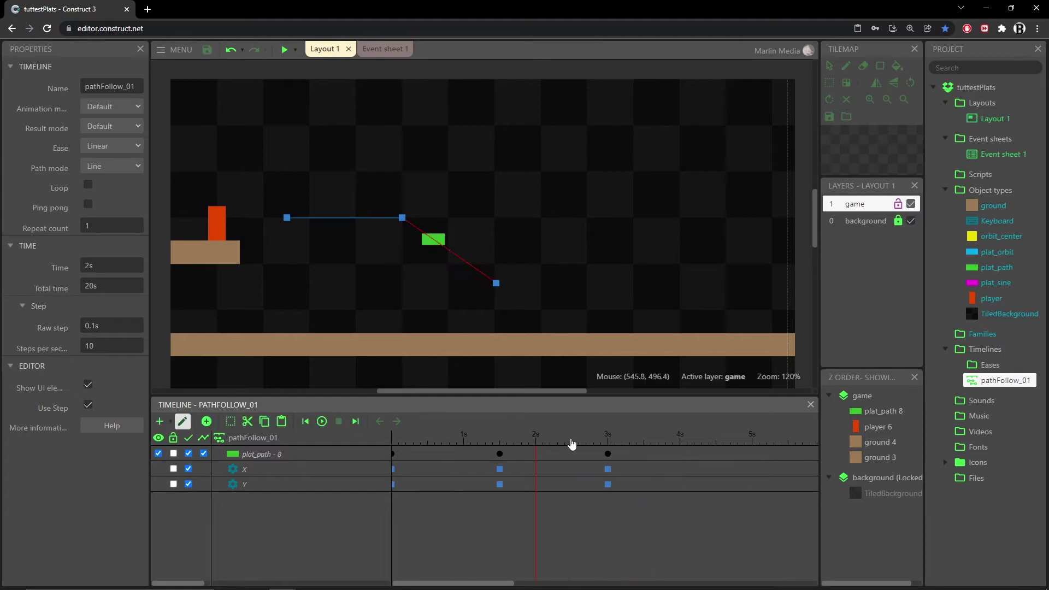
Set plat_path keyframes at 4.5 s and raise the value of the X keyframe there to about 384.5.
left_click_drag(653, 440, 717, 452)
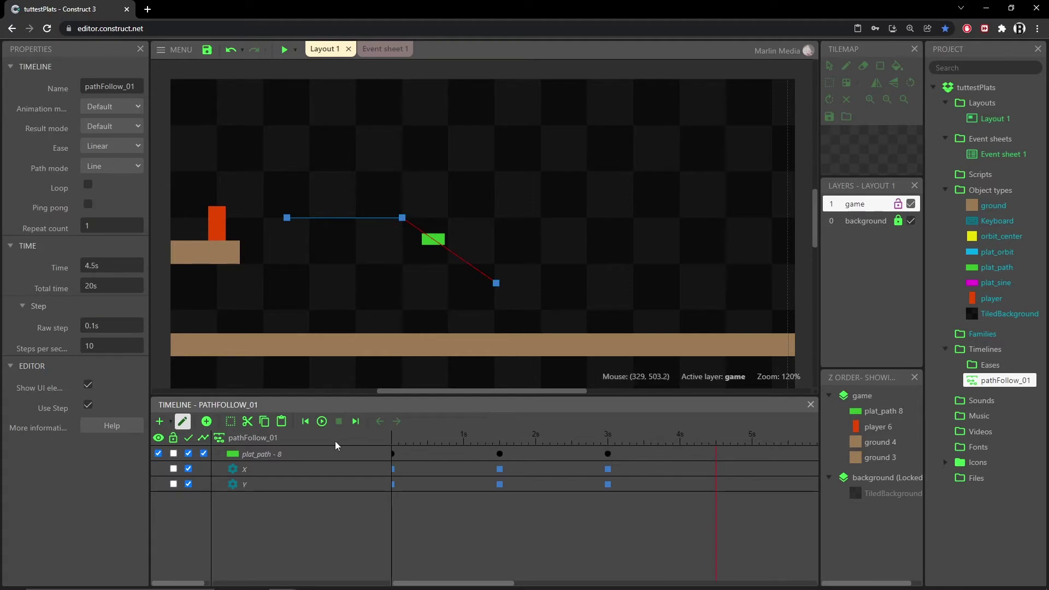
left_click(206, 428)
left_click(607, 469)
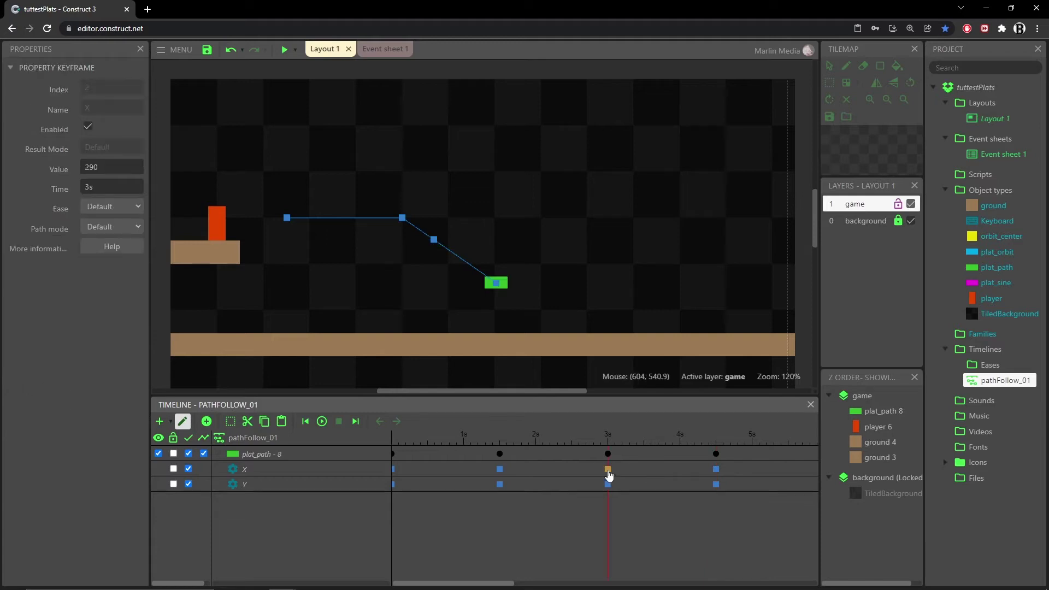
left_click(717, 469)
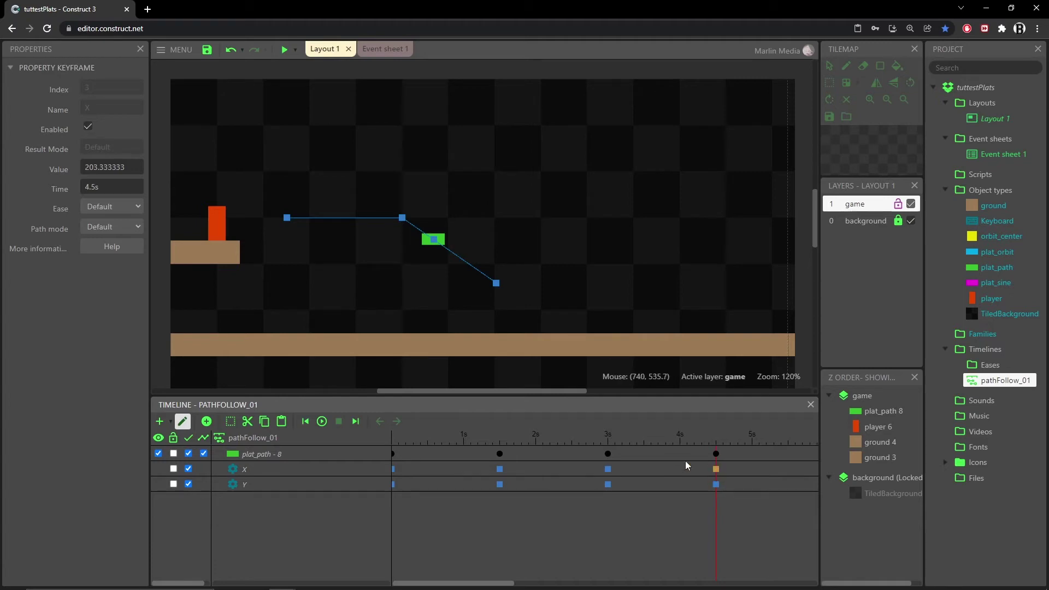
left_click_drag(131, 167, 120, 82)
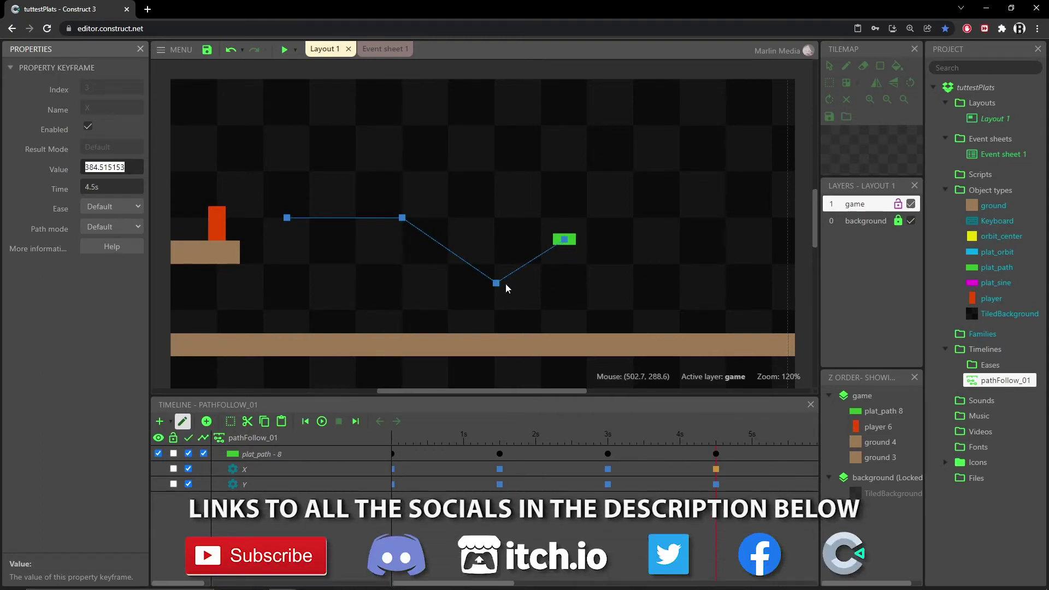
Set the value of the Y keyframe at 4.5 s to 90, matching the Y keyframe at 3 s.
left_click(716, 484)
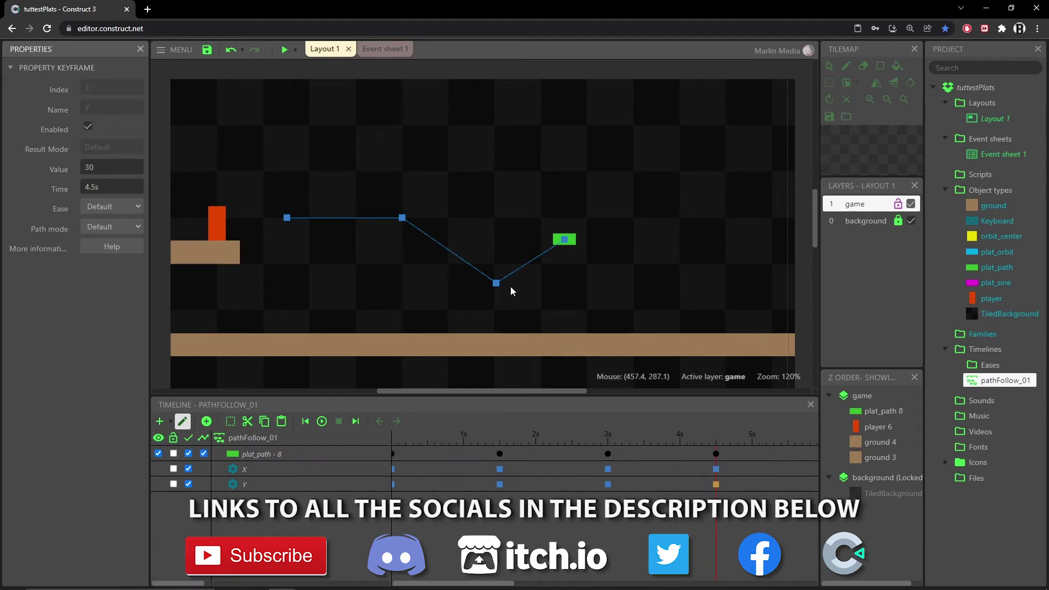
left_click(608, 484)
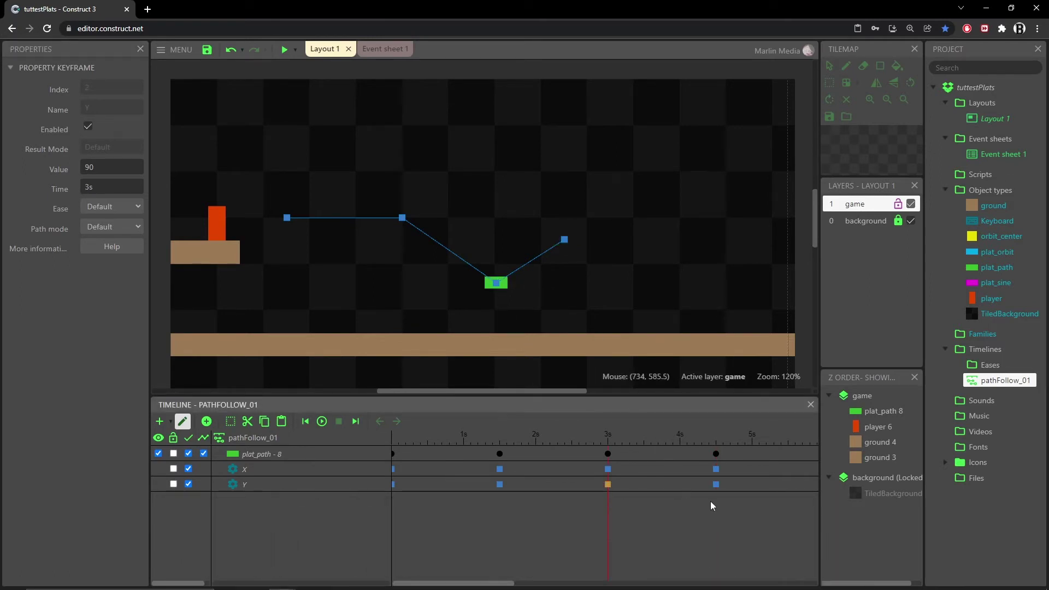
left_click(716, 485)
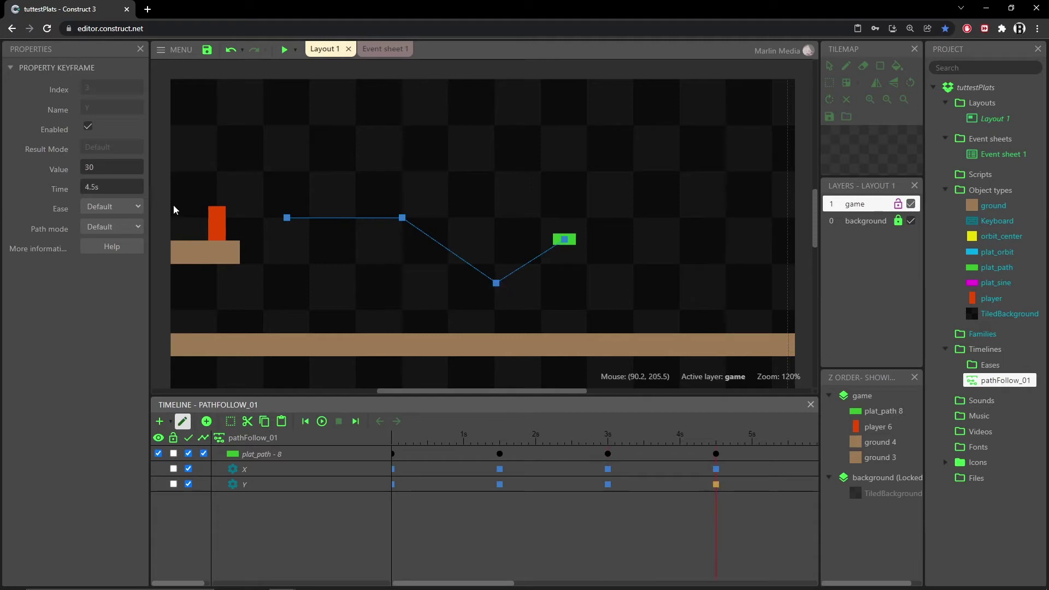
left_click(125, 170)
type("90")
key("Tab")
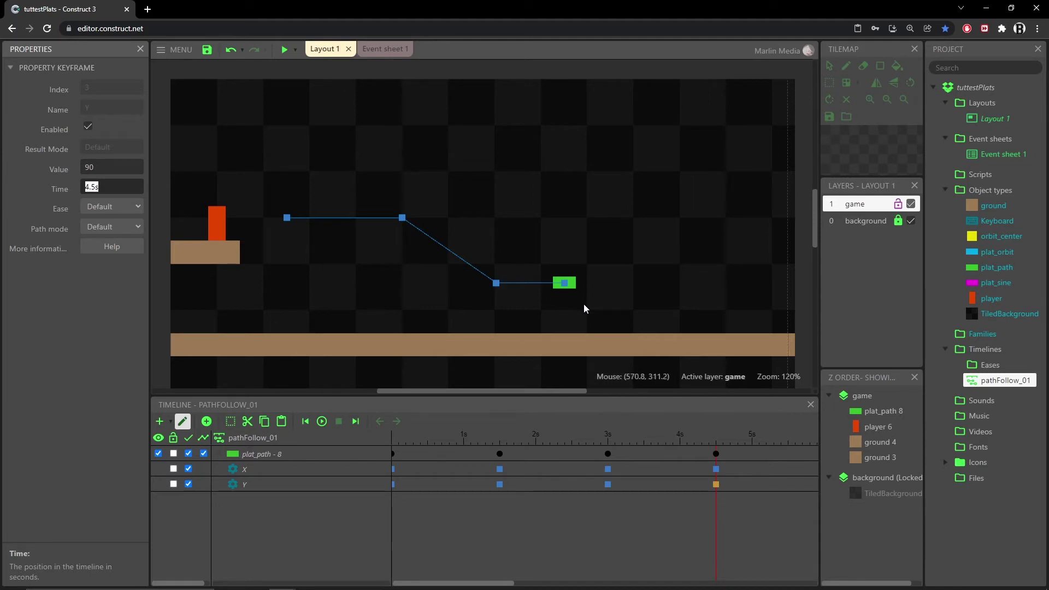
Set the value of the X keyframe at 4.5 s to 610 and preview the timeline.
left_click(716, 470)
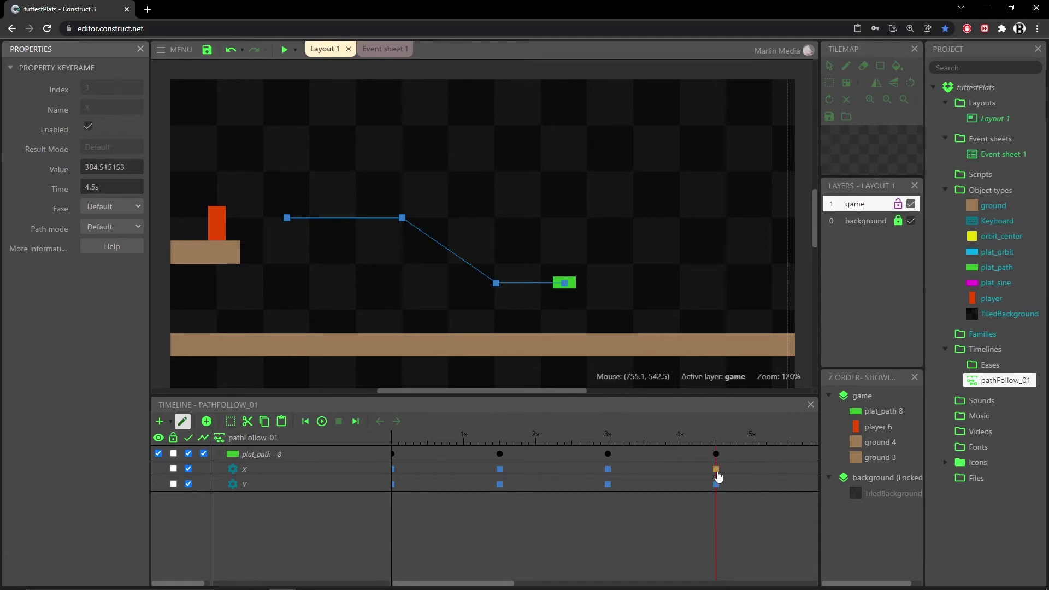
left_click_drag(107, 167, 114, 56)
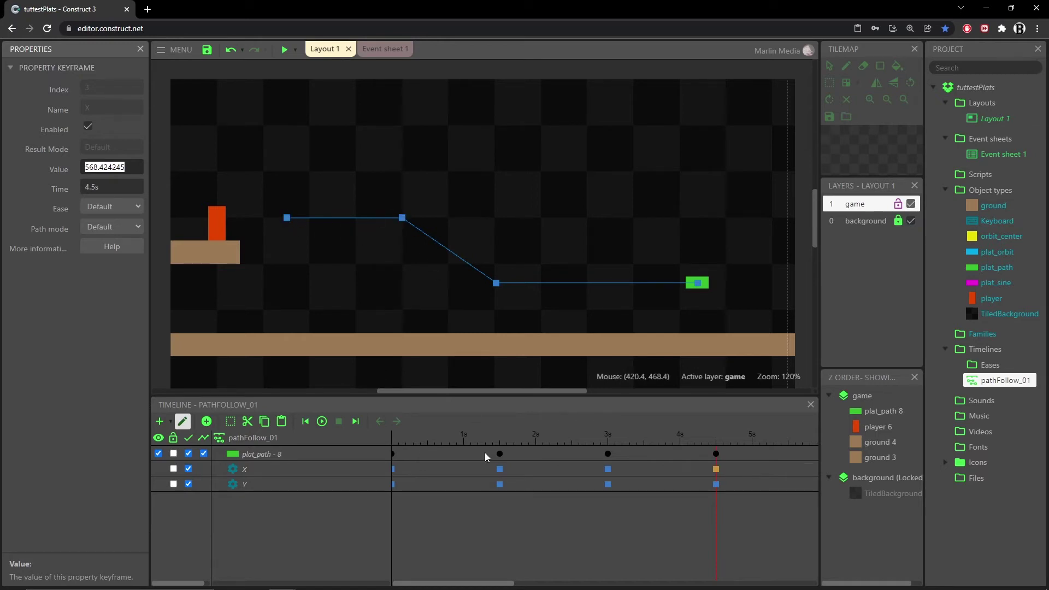
left_click(499, 469)
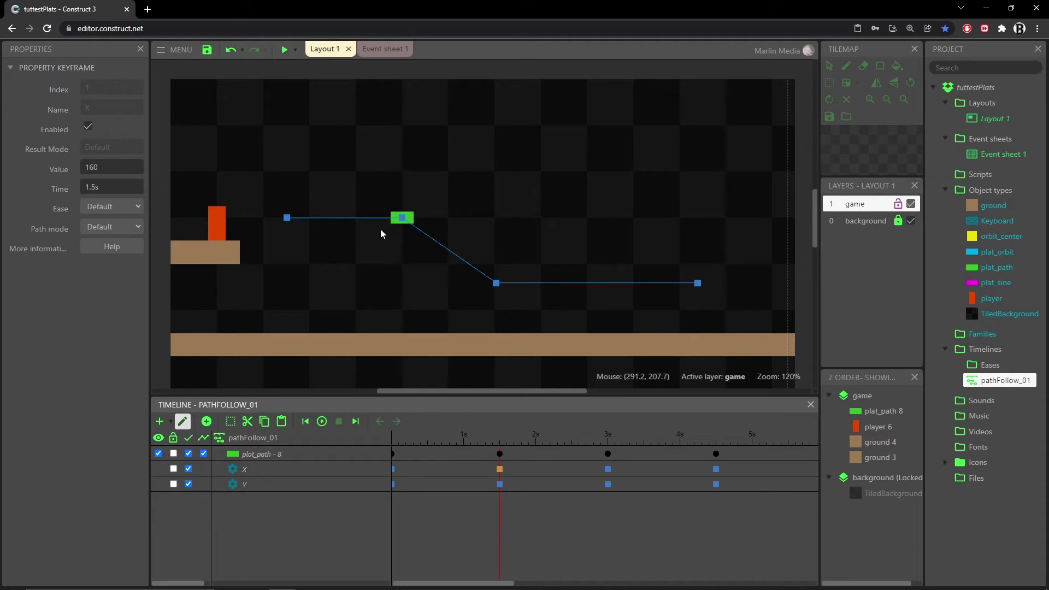
left_click(608, 471)
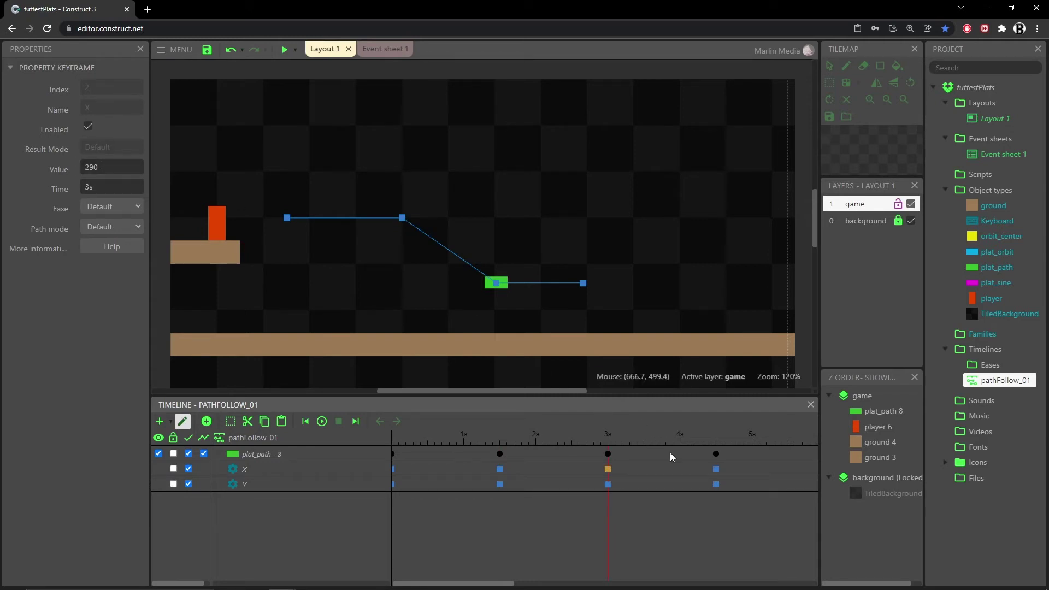
left_click(716, 470)
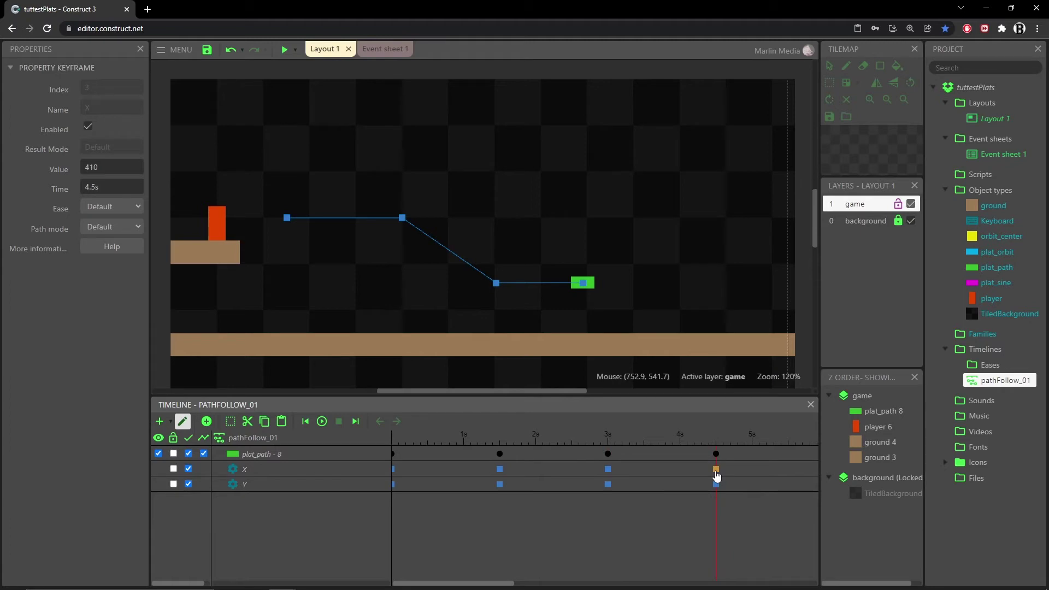
left_click(112, 167)
type("610")
key("Tab")
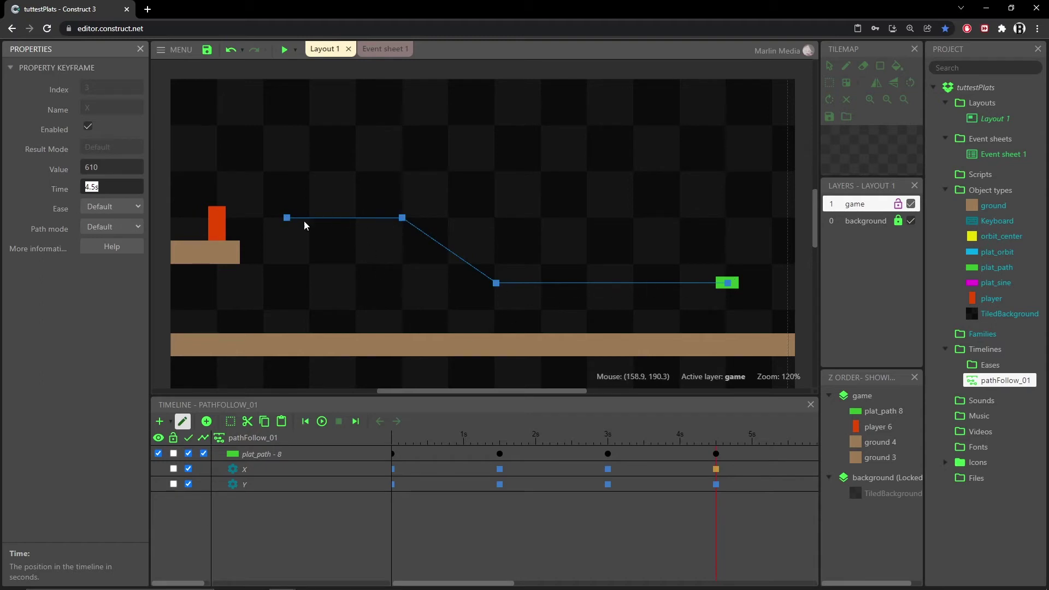
left_click(322, 421)
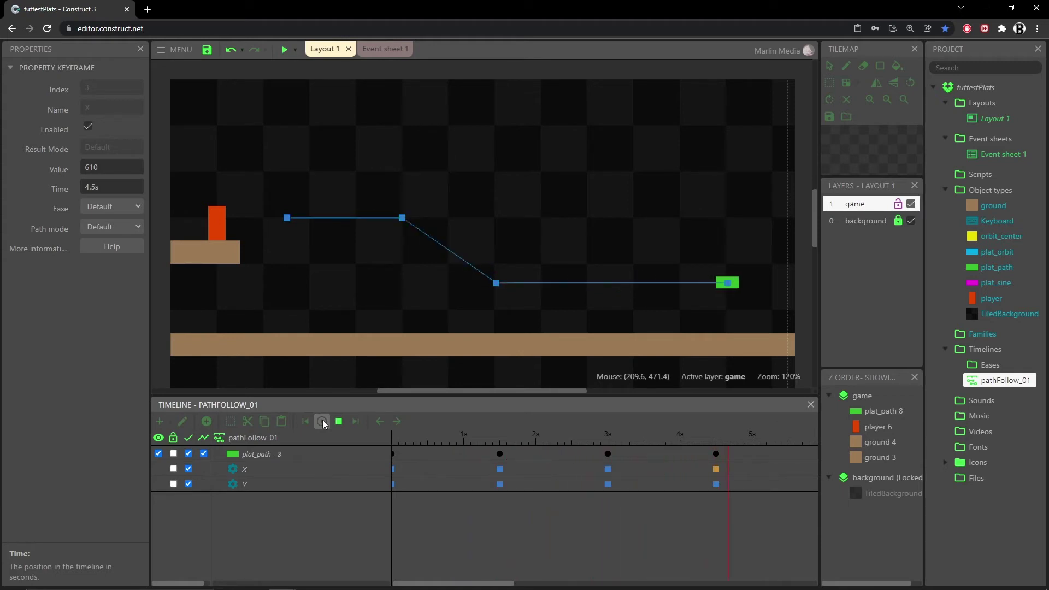
left_click(339, 421)
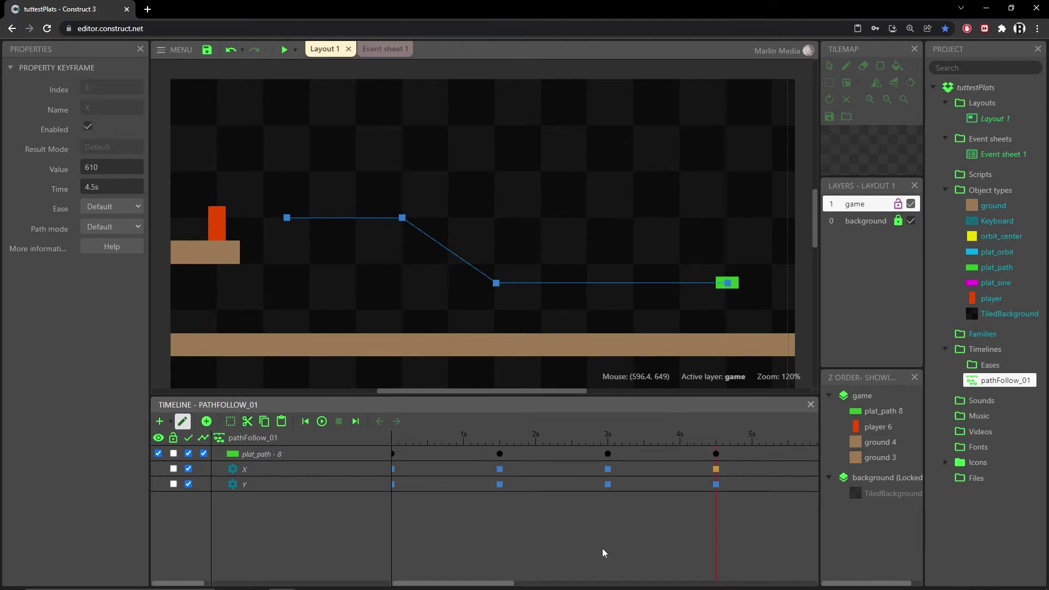
Move the last plat_path master keyframe to 6 s and preview the timeline.
left_click(608, 454)
left_click(717, 456)
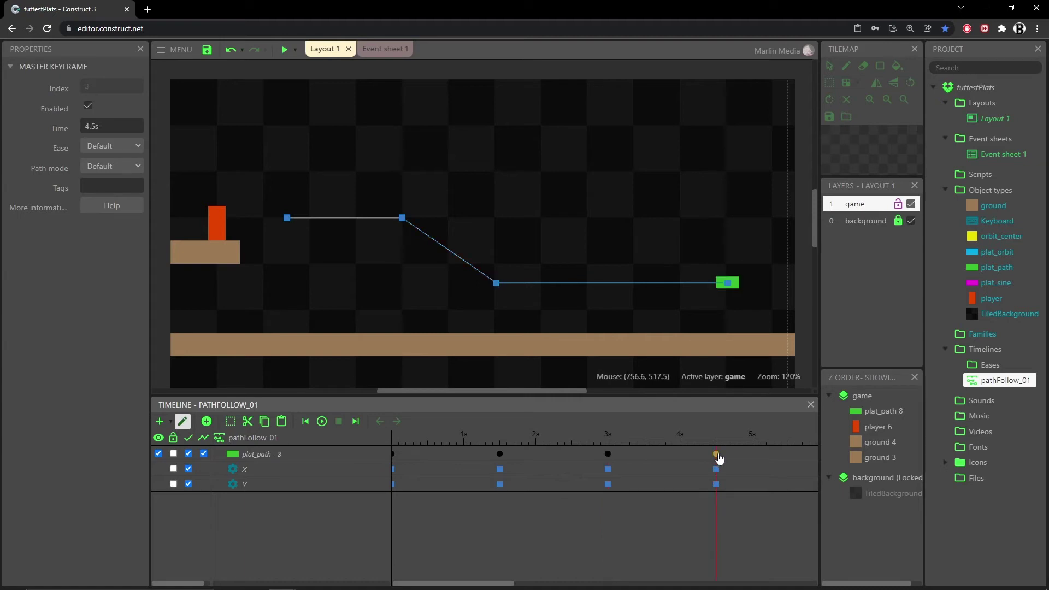
left_click(500, 454)
left_click(608, 454)
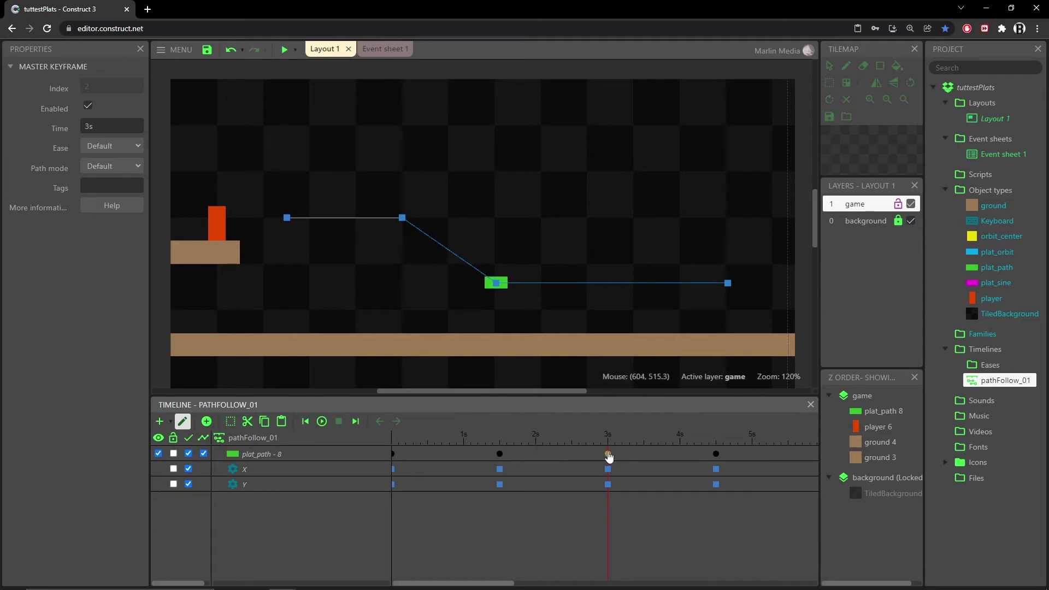
left_click_drag(494, 585, 551, 586)
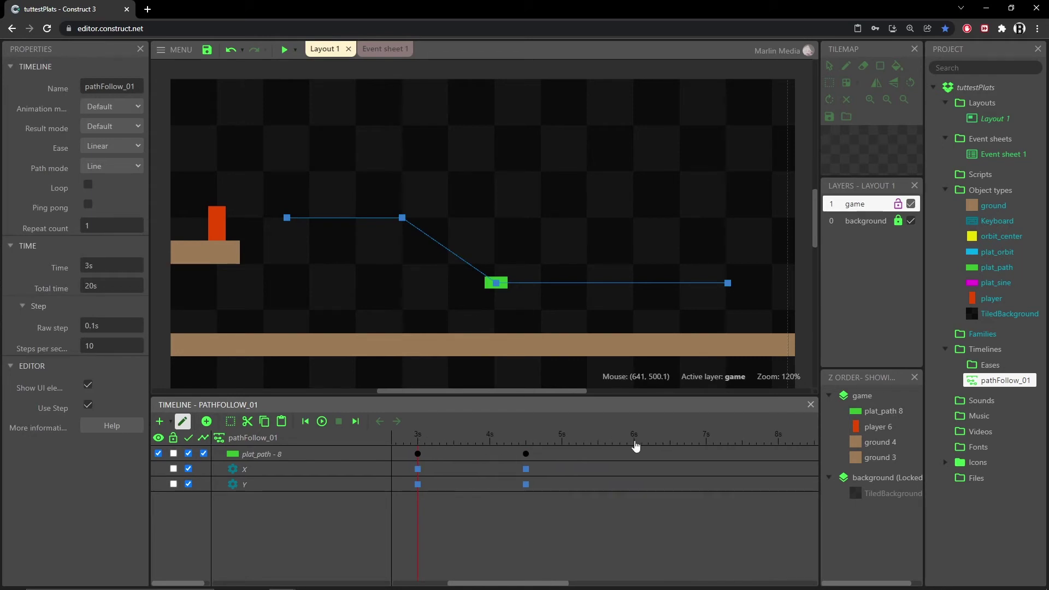
left_click(527, 454)
left_click_drag(526, 455, 638, 462)
left_click(323, 422)
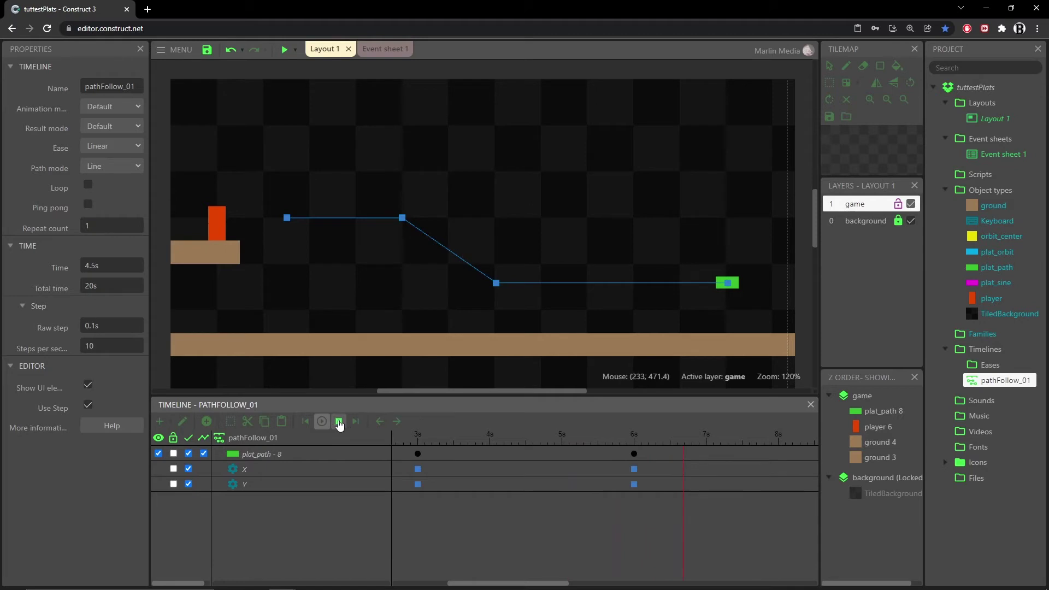
left_click(339, 424)
Set plat_path keyframes at 7.5 s with a Y value of -70 and preview the timeline.
left_click(635, 437)
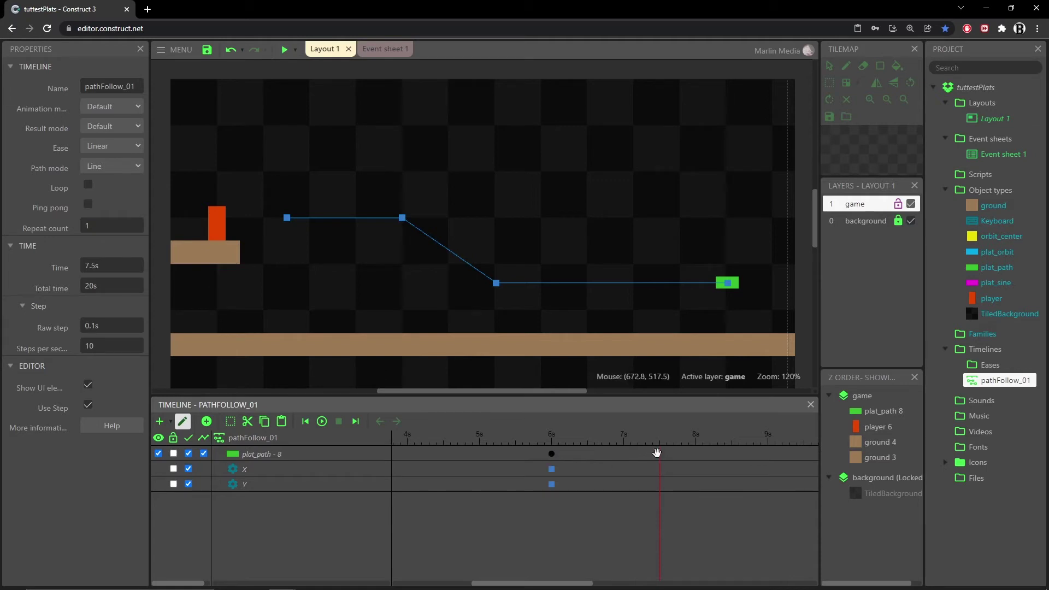
left_click(207, 425)
left_click(660, 485)
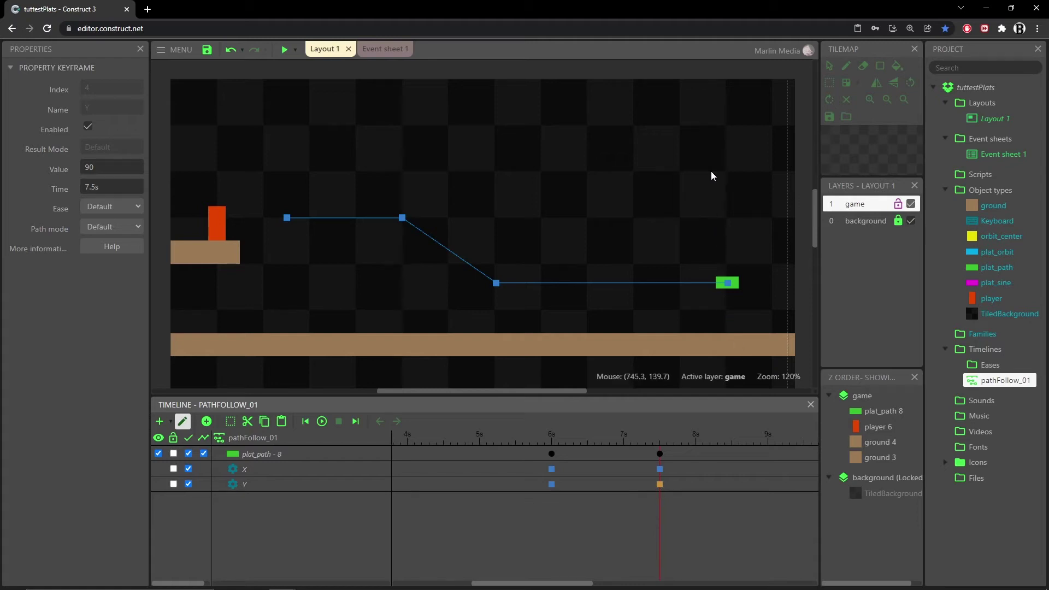
left_click(120, 168)
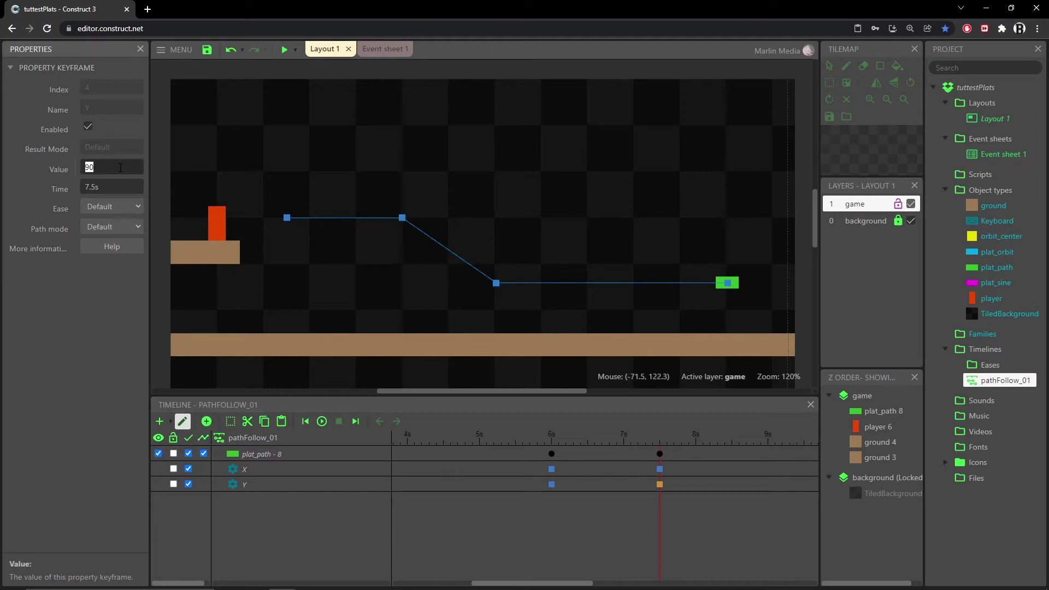
type("-160")
key("Tab")
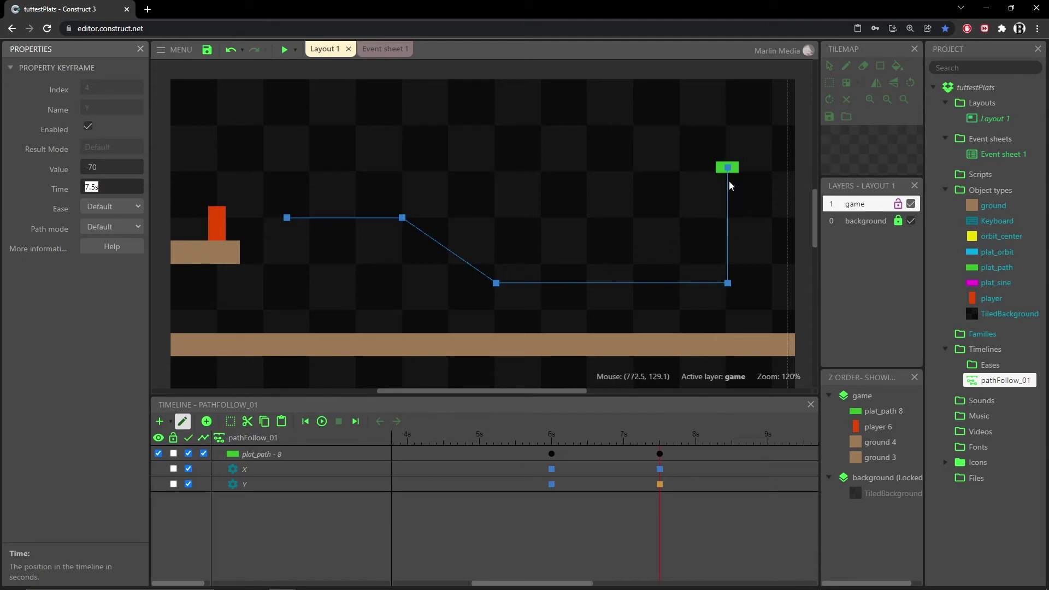
left_click(321, 423)
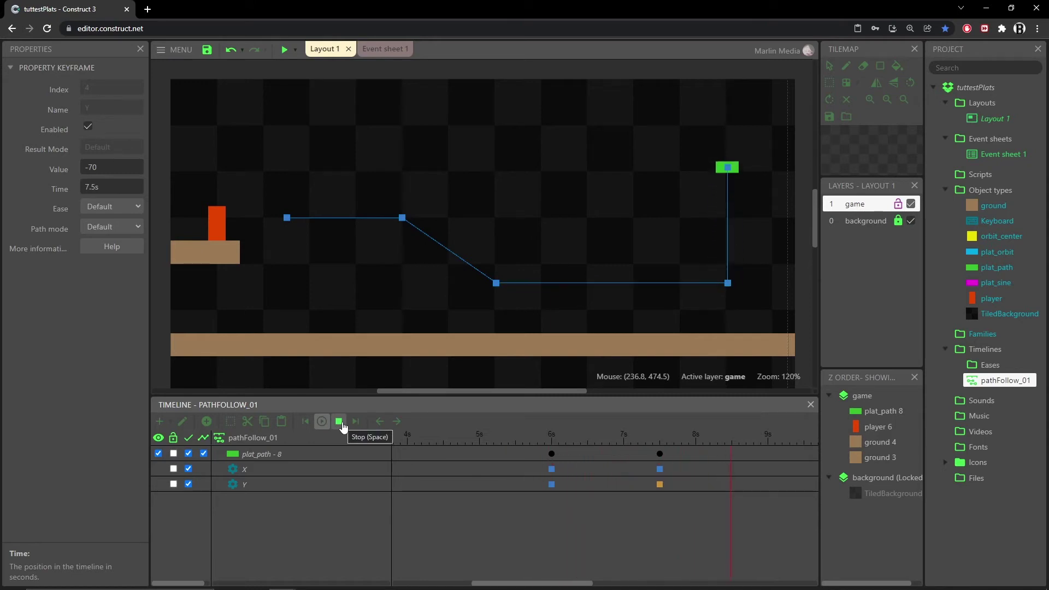
left_click(340, 422)
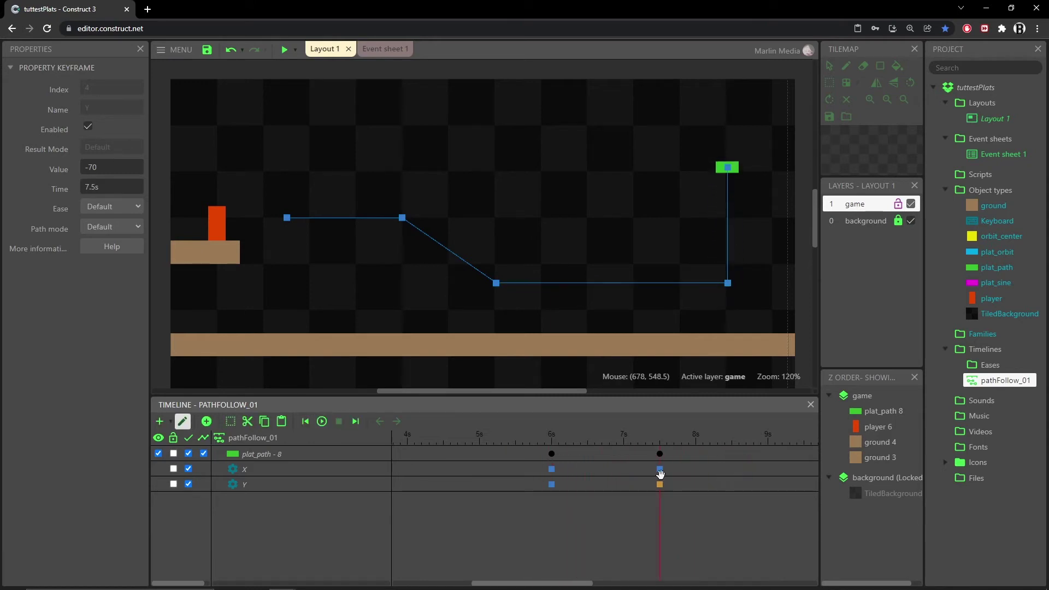
Set plat_path keyframes at 9 s in the pathFollow_01 timeline.
left_click_drag(560, 586, 616, 585)
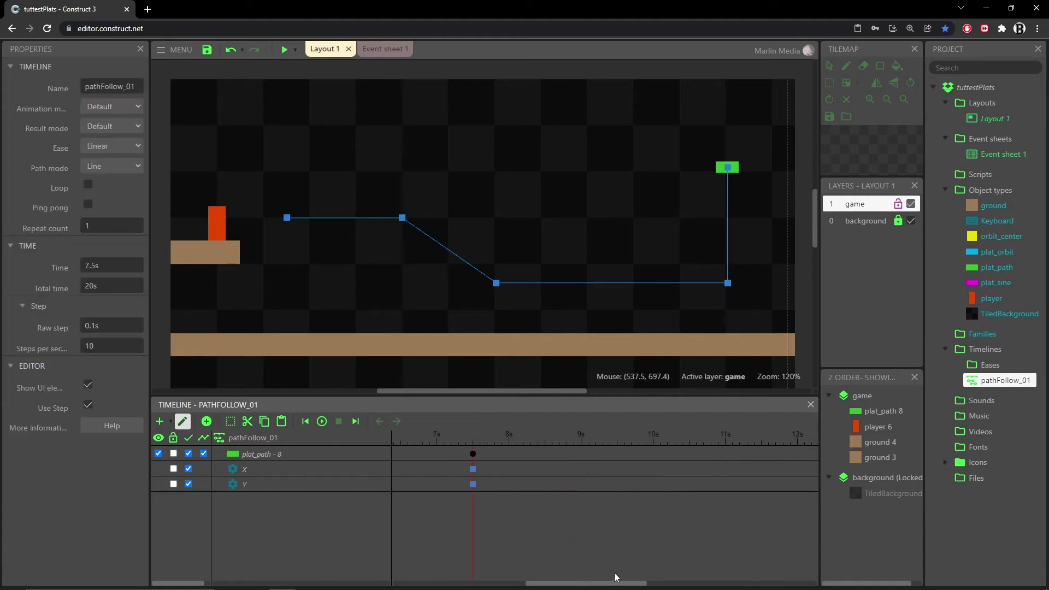
left_click(581, 441)
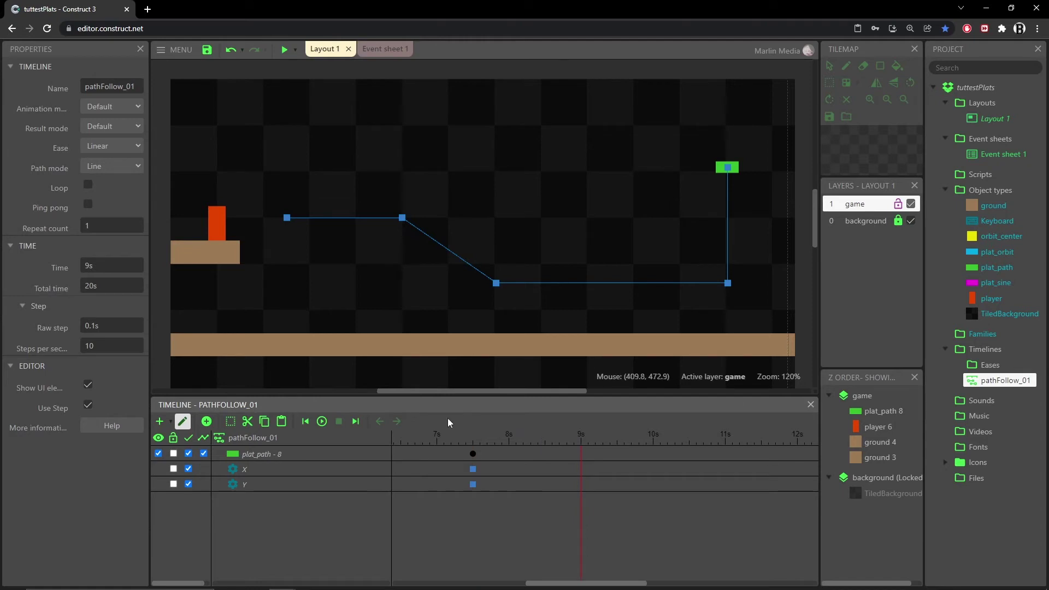
left_click(203, 423)
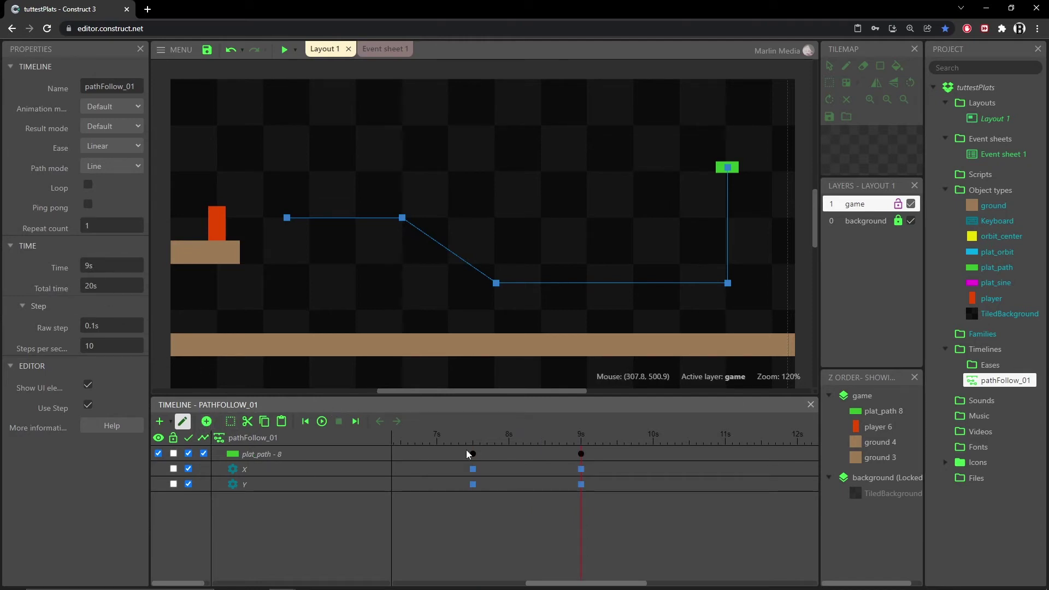
Set the value of the X keyframe at 9 s to 370, which is 240 less than 610.
left_click(582, 470)
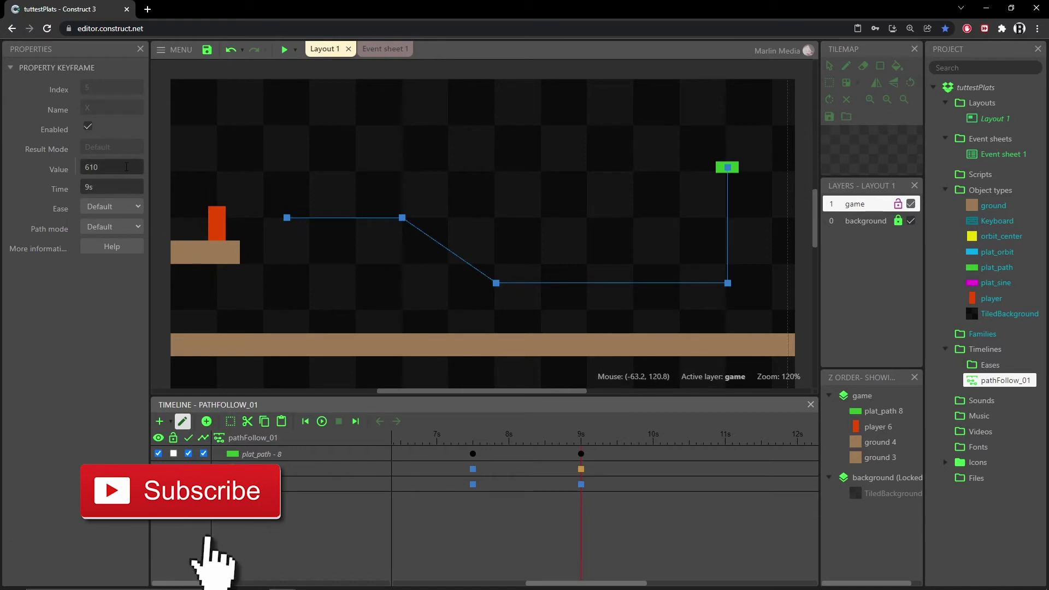
left_click_drag(127, 167, 129, 246)
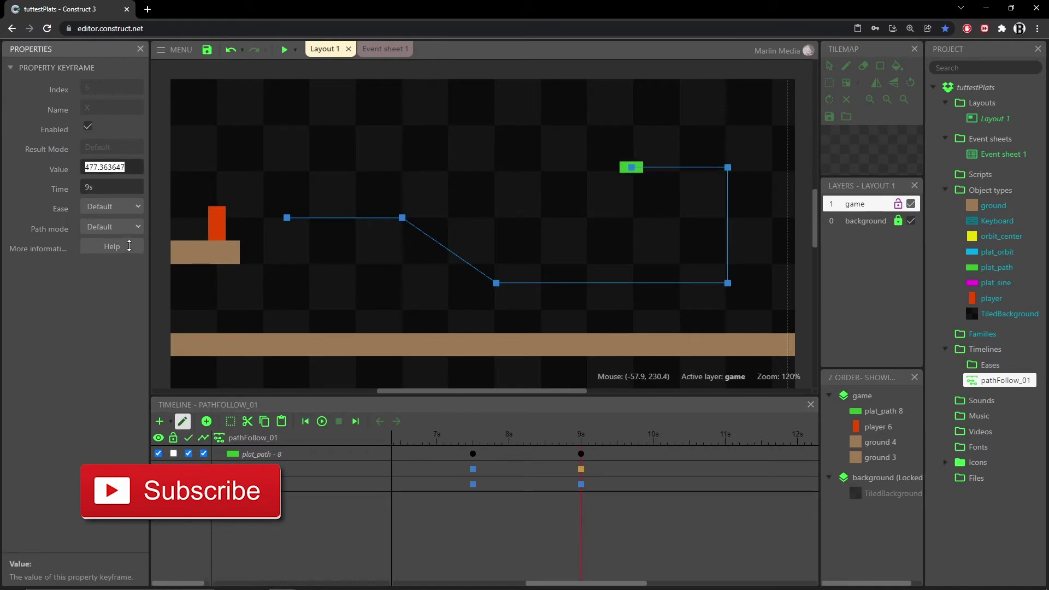
left_click(473, 471)
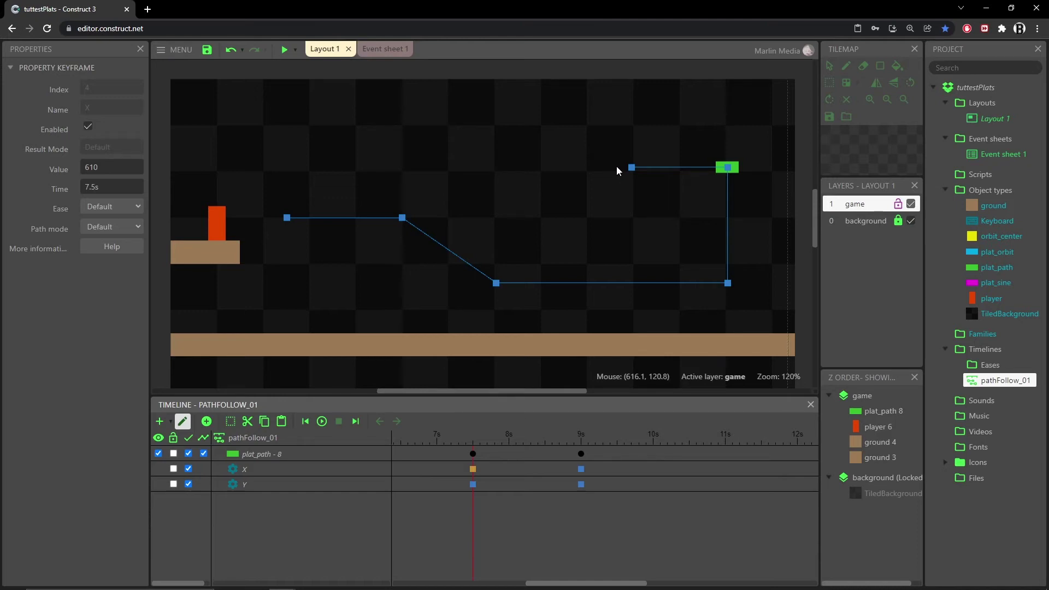
left_click(581, 469)
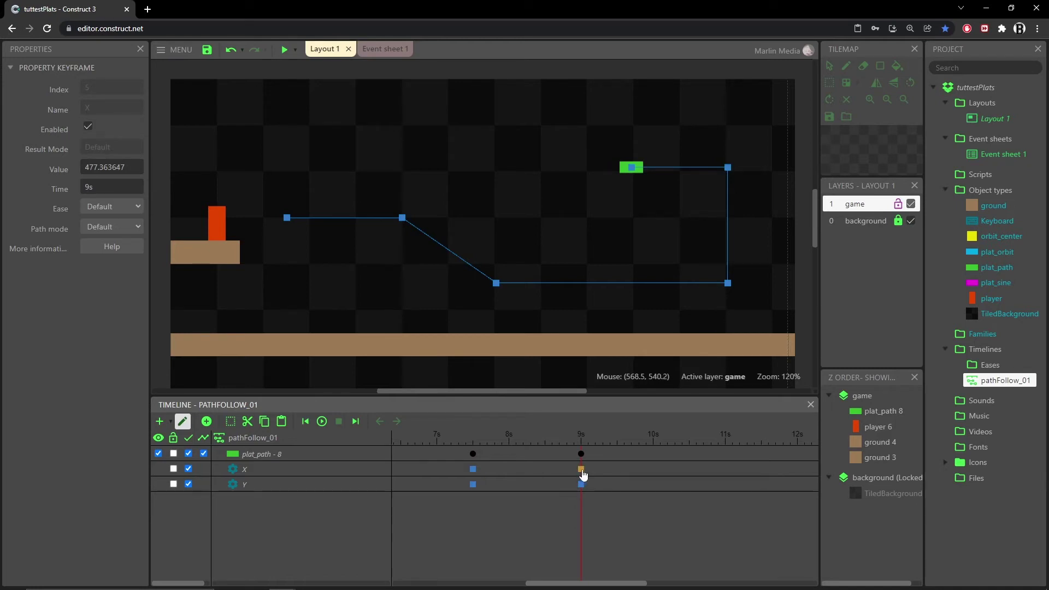
left_click(134, 165)
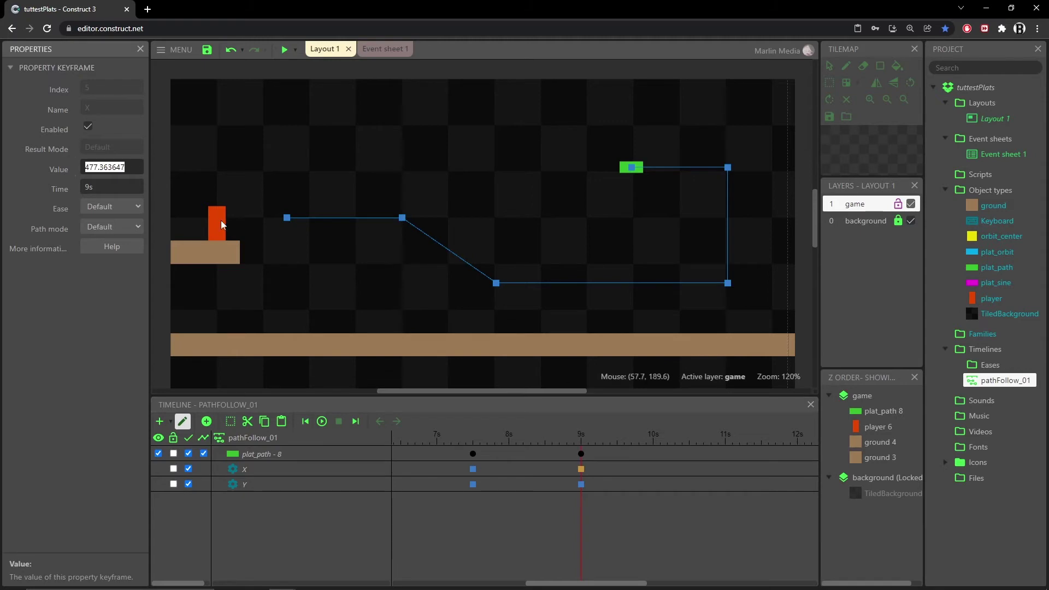
type("610")
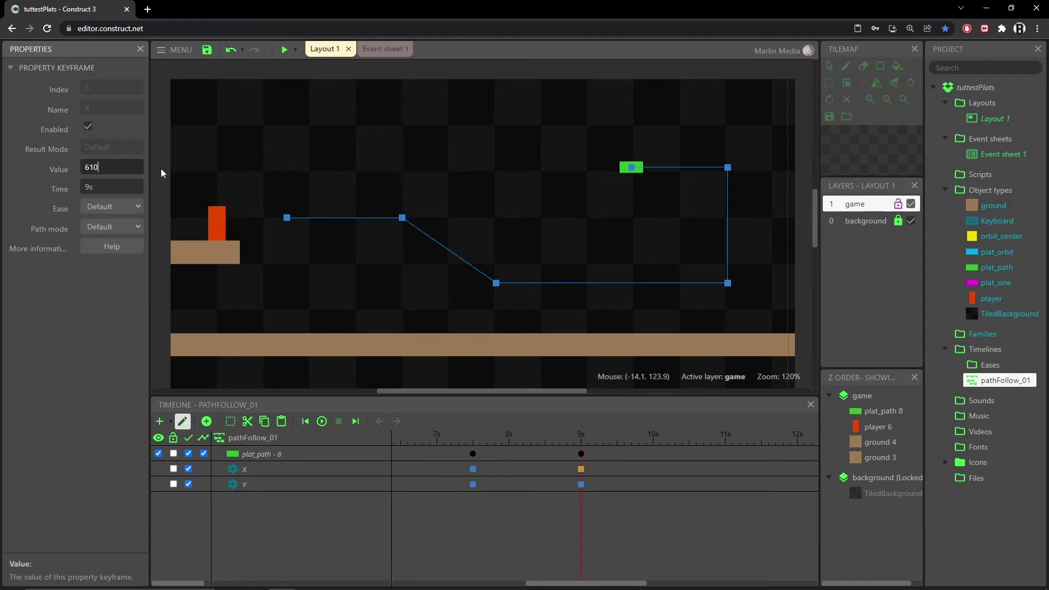
type("-240")
key("Tab")
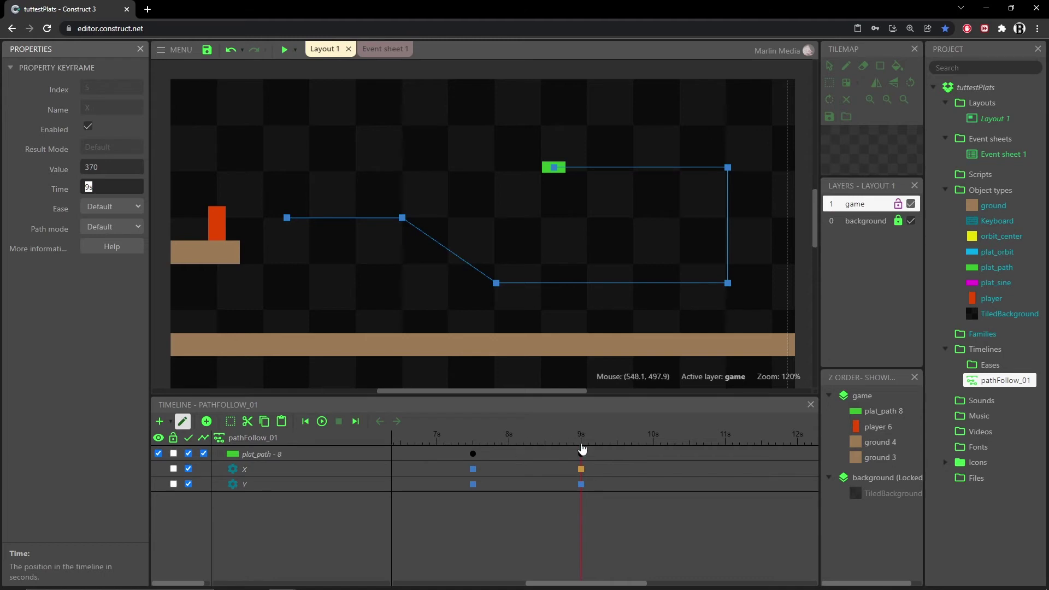
Move the plat_path master keyframe at 9 s to 10 s and preview the timeline.
left_click_drag(580, 454, 661, 454)
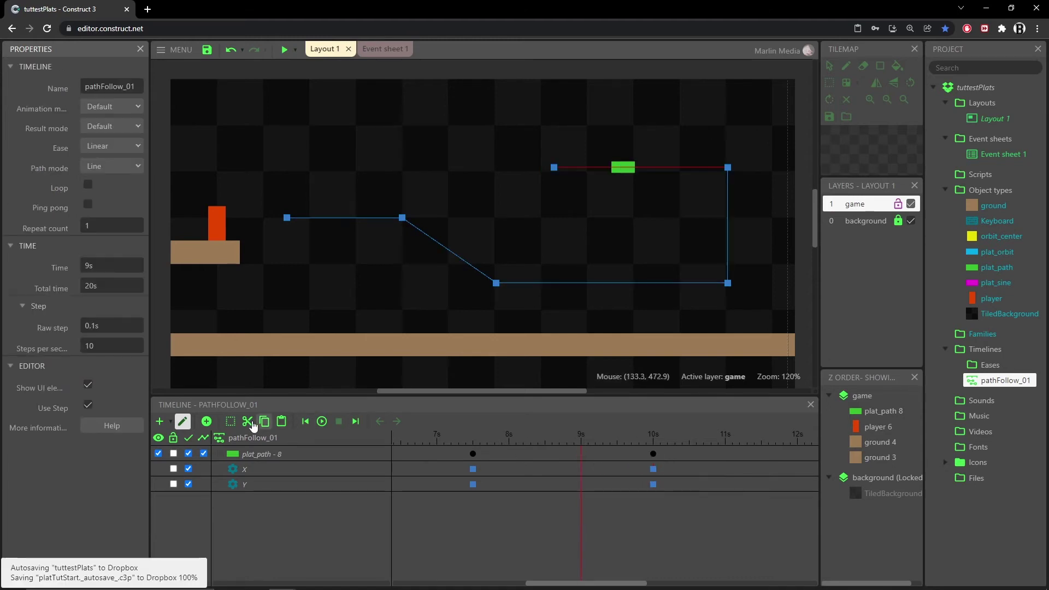
left_click(322, 422)
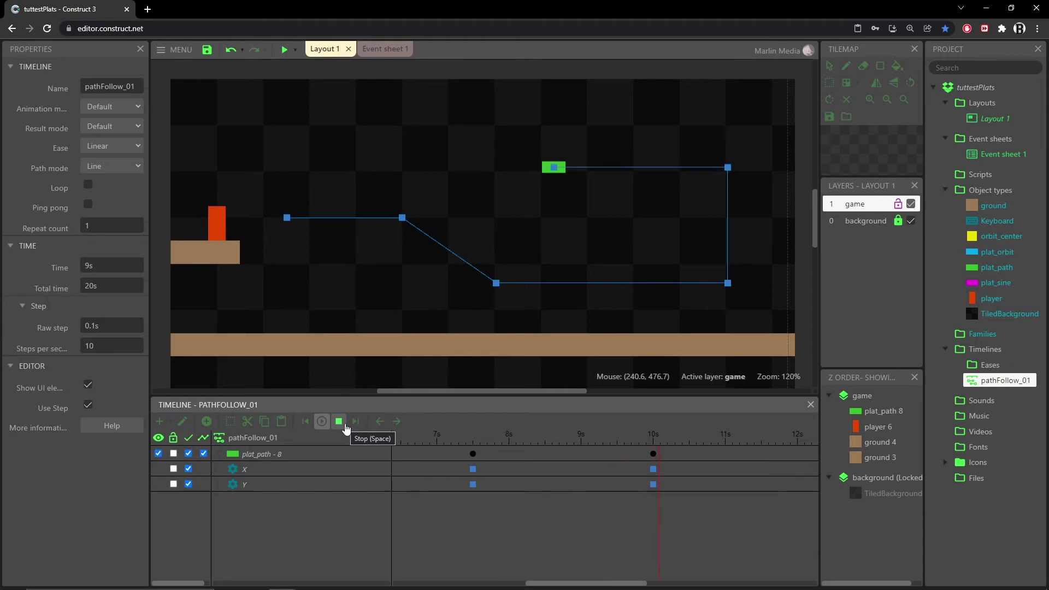
left_click(345, 428)
Add plat_path keyframes at 12 s in the pathFollow_01 timeline.
left_click(754, 446)
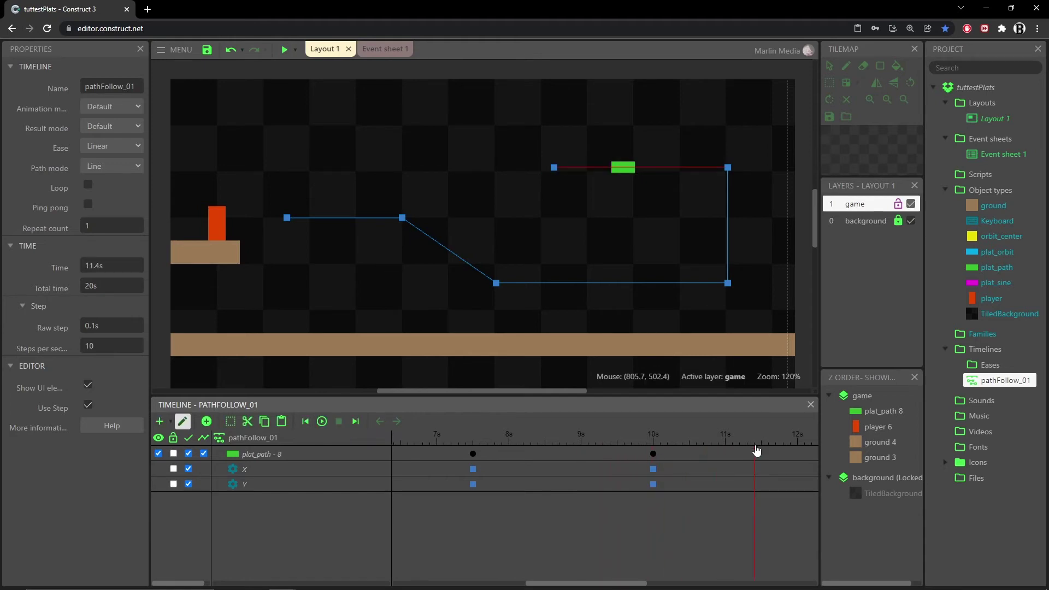
scroll(678, 516, "right", 4)
left_click(575, 453)
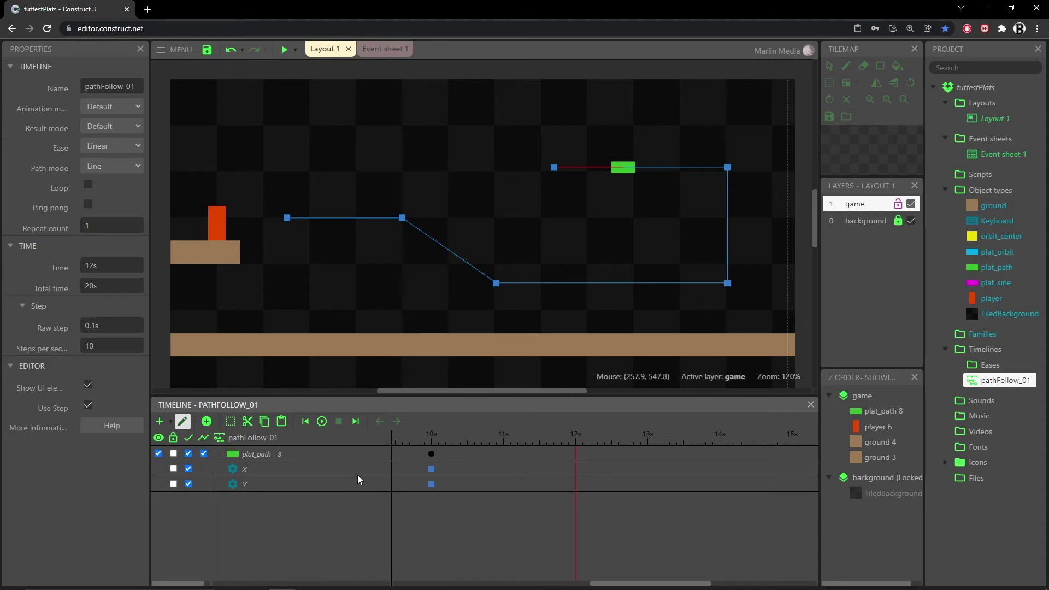
left_click(207, 423)
Rough in the 12 s keyframes with an X value of about 210 and a Y value of about 98.
left_click(576, 470)
left_click_drag(111, 167, 173, 321)
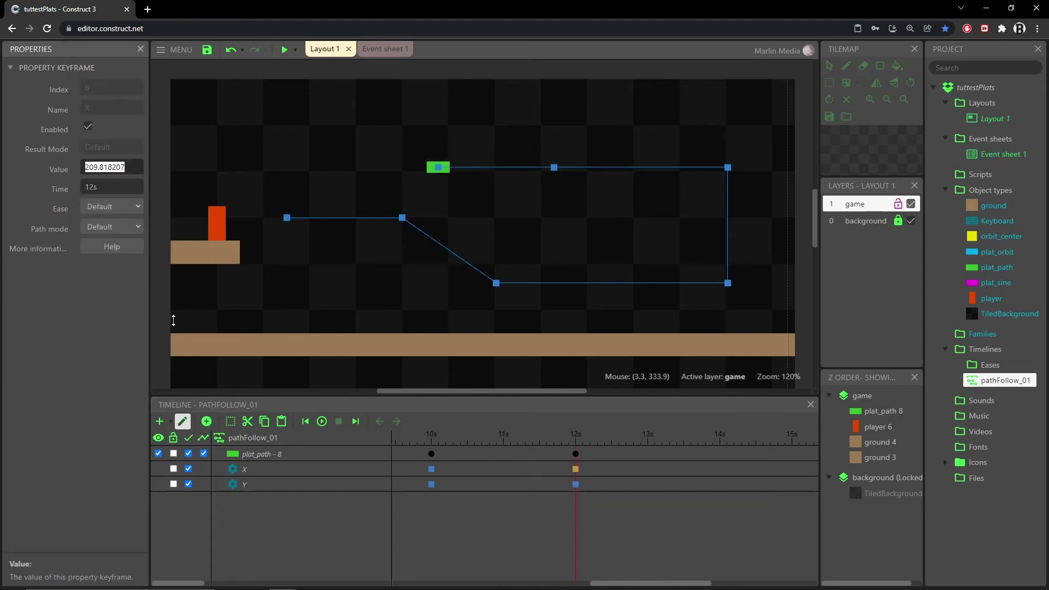
left_click(576, 486)
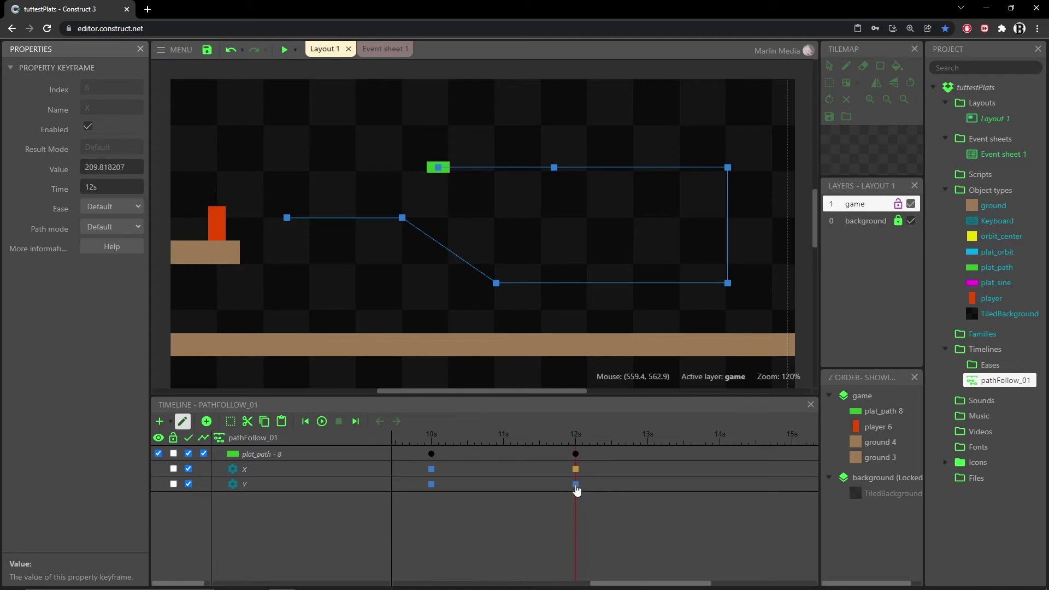
left_click(576, 486)
left_click_drag(118, 170, 190, 67)
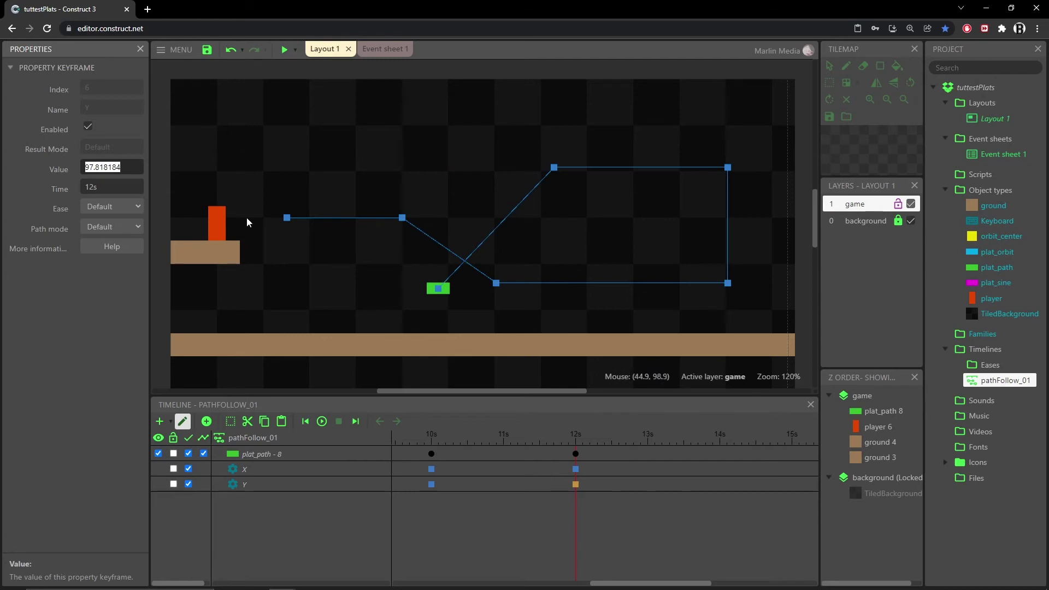
Set the plat_path keyframes at 12 s to an X value of 160 and a Y value of 100.
left_click(575, 469)
left_click_drag(137, 169, 141, 197)
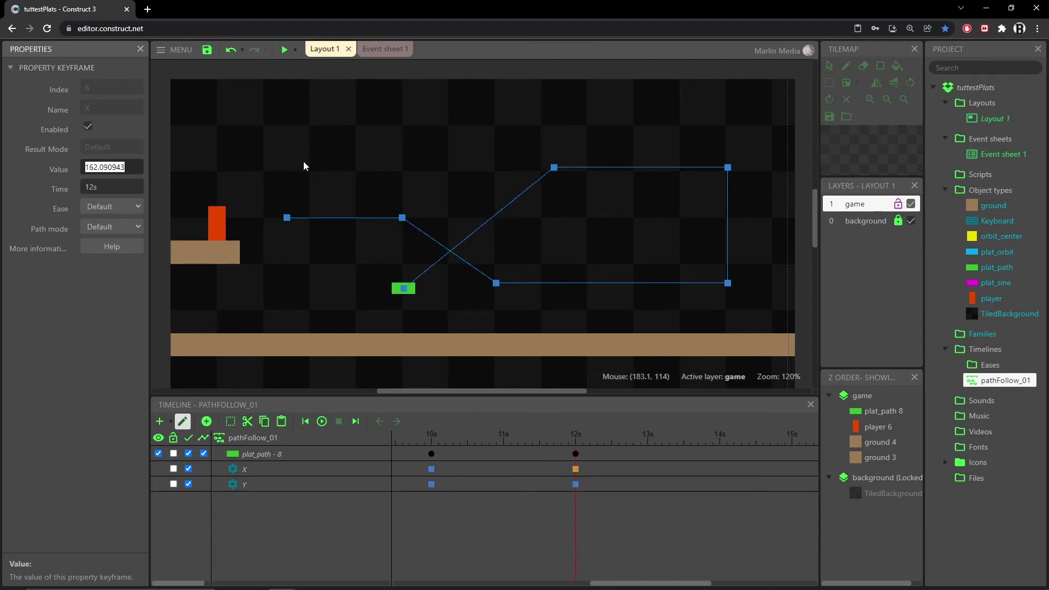
type("160")
key("Tab")
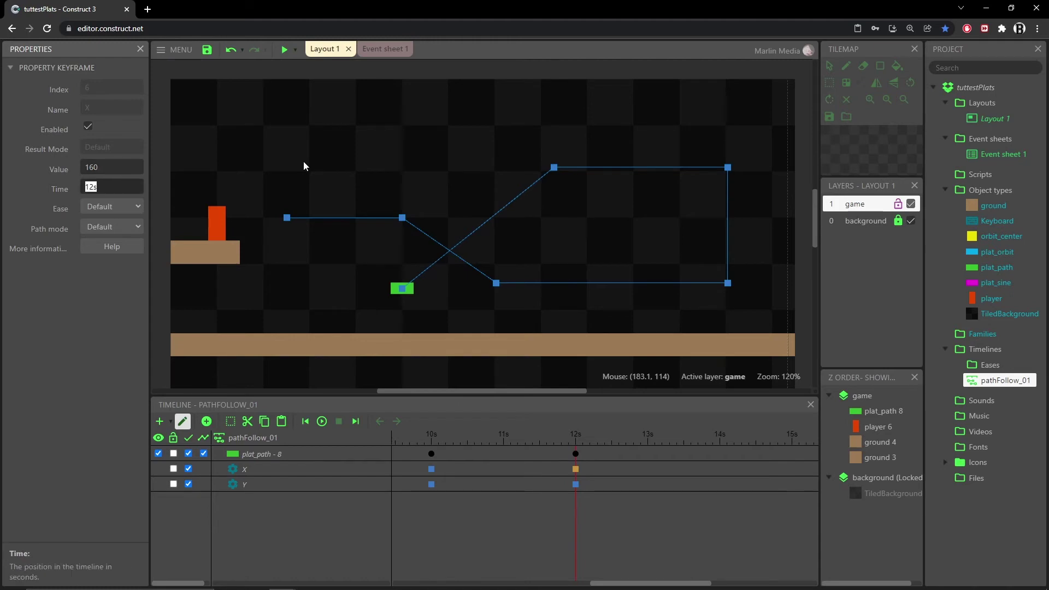
left_click(576, 485)
key("shift+Tab")
type("100")
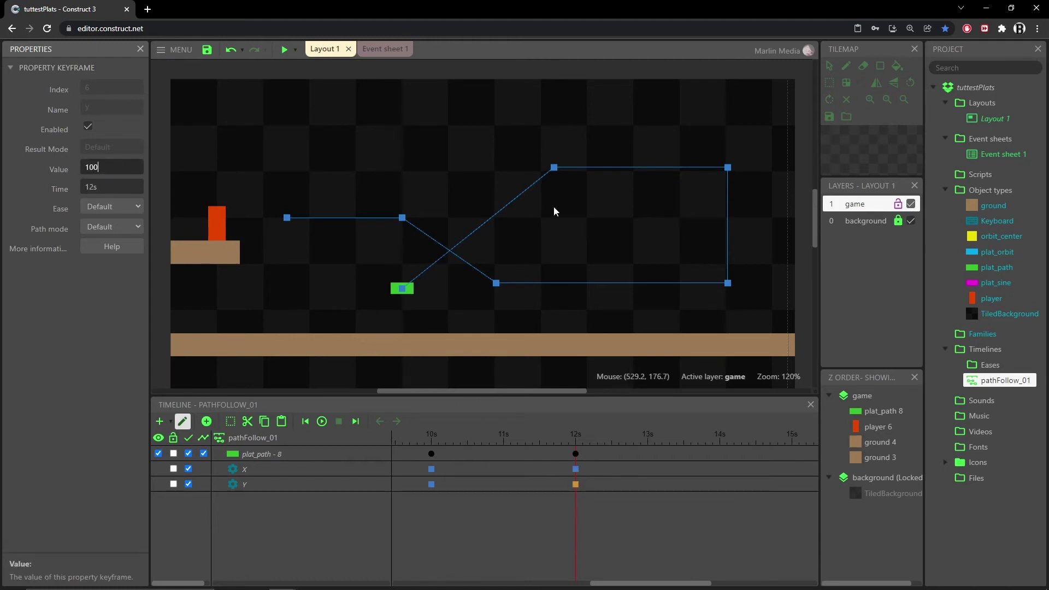
key("Tab")
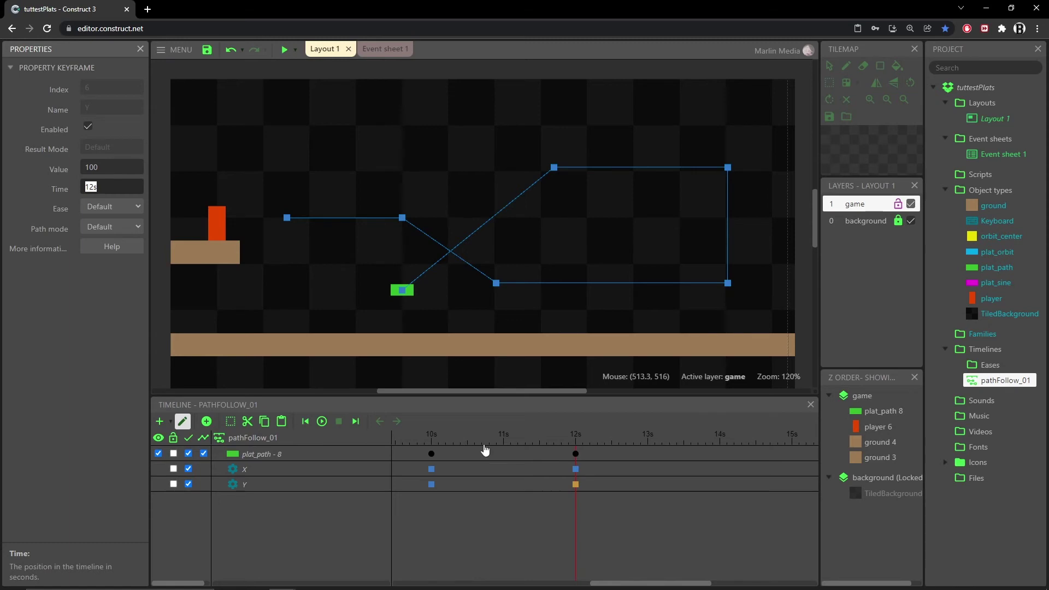
Move the last plat_path master keyframe to 12.5 s, preview the timeline, and extend it to 13 s.
left_click_drag(576, 456, 612, 459)
left_click(308, 431)
left_click(324, 420)
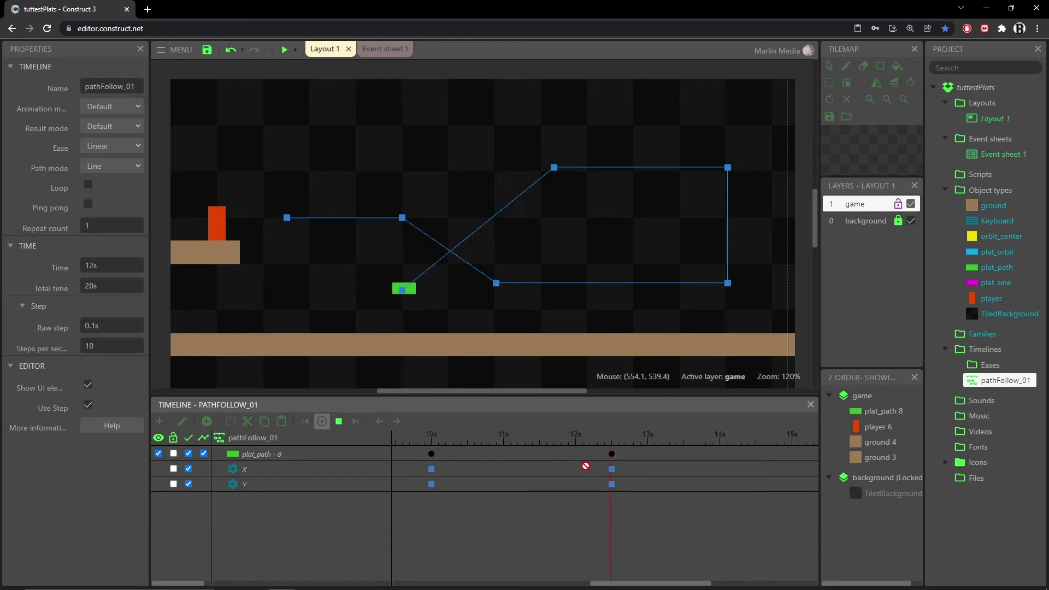
left_click(339, 422)
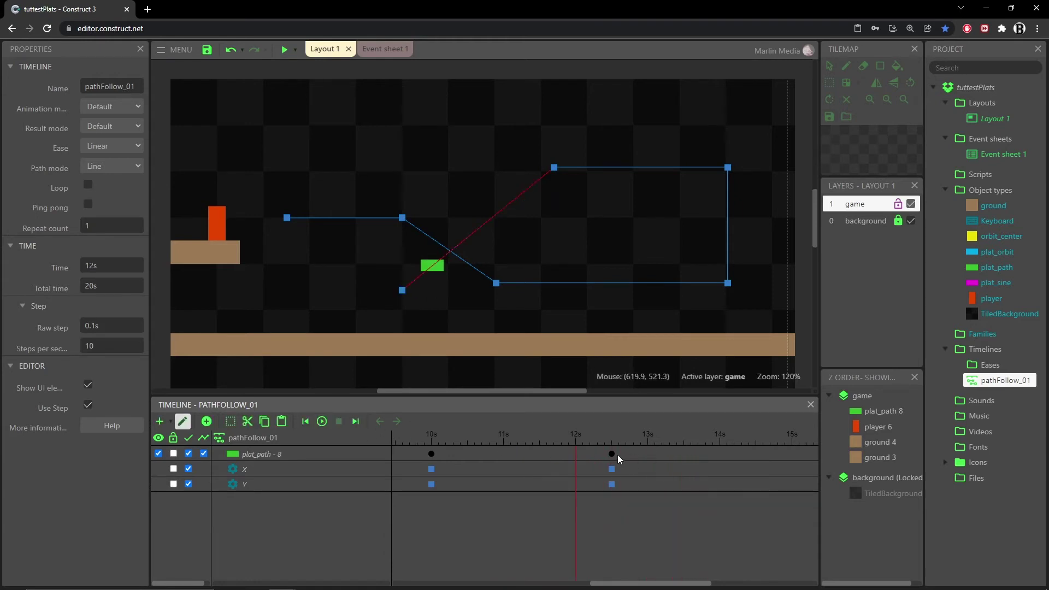
left_click_drag(612, 455, 655, 461)
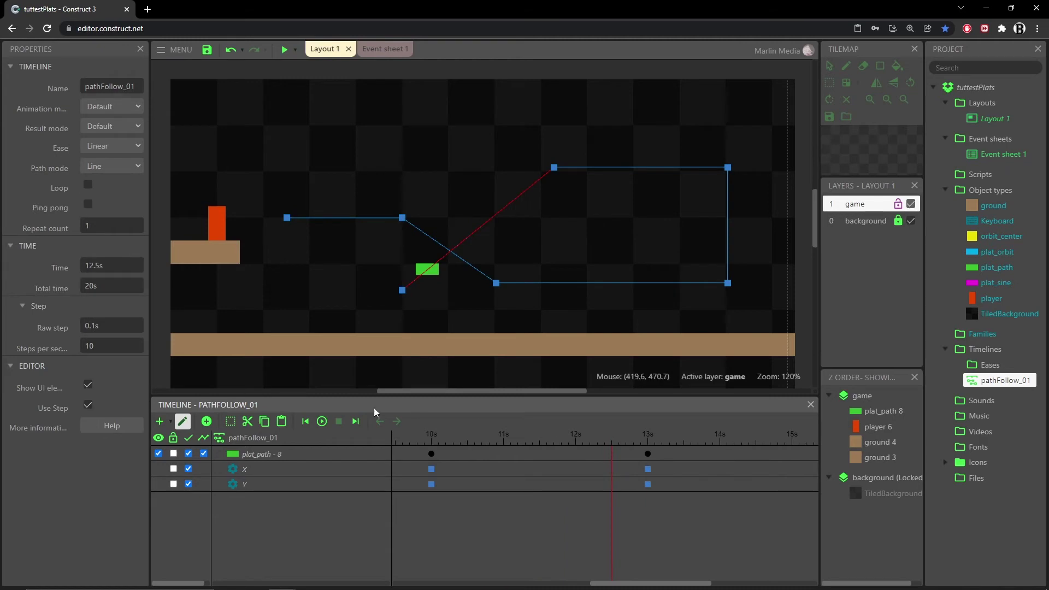
left_click(323, 421)
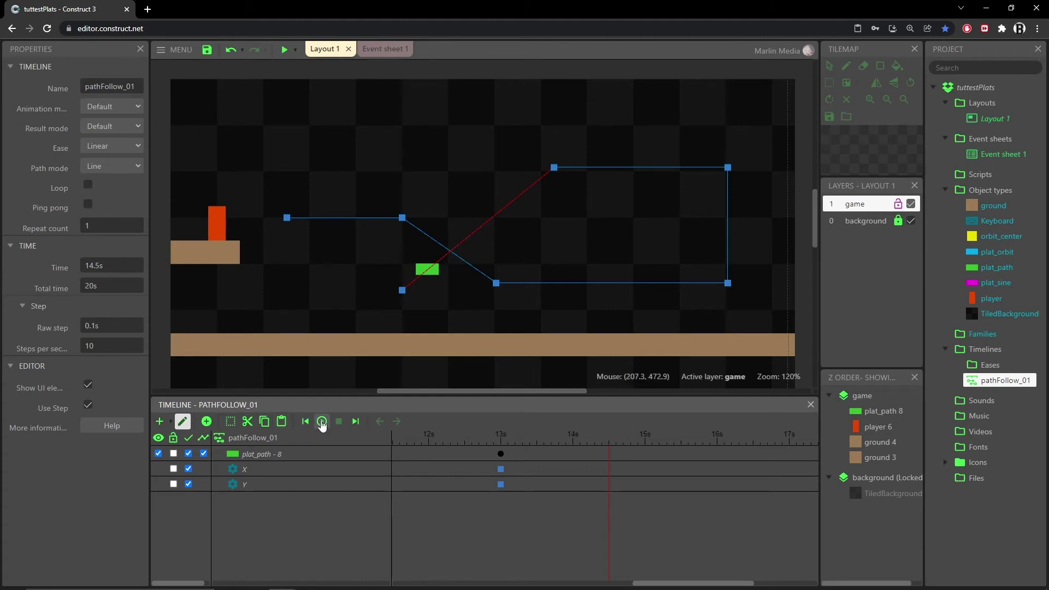
Add plat_path keyframes at 14.5 s and set the X value there to 0.
left_click(207, 421)
left_click(609, 470)
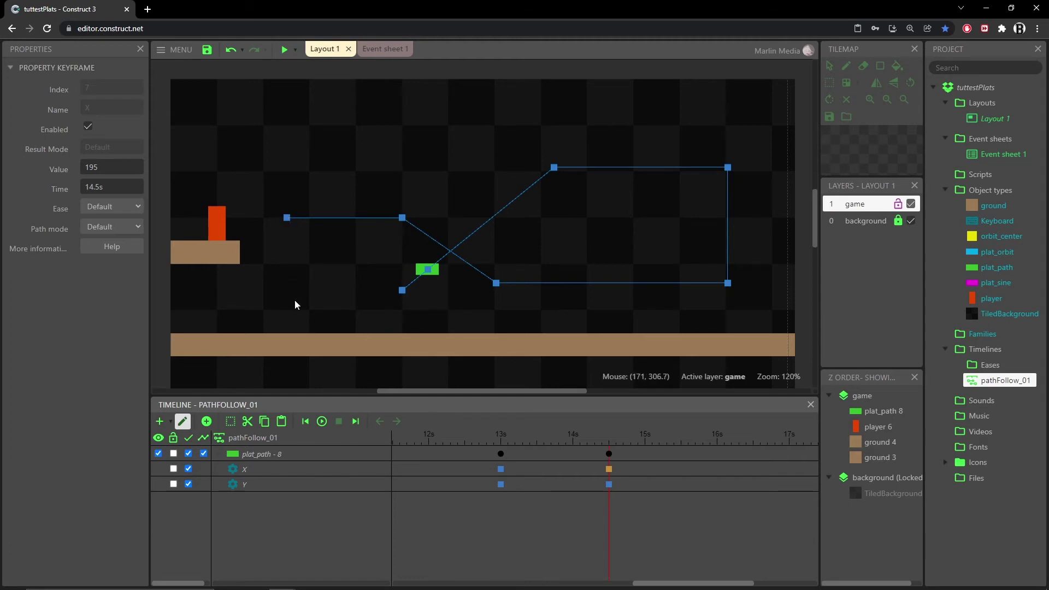
left_click(108, 166)
type("0")
key("Tab")
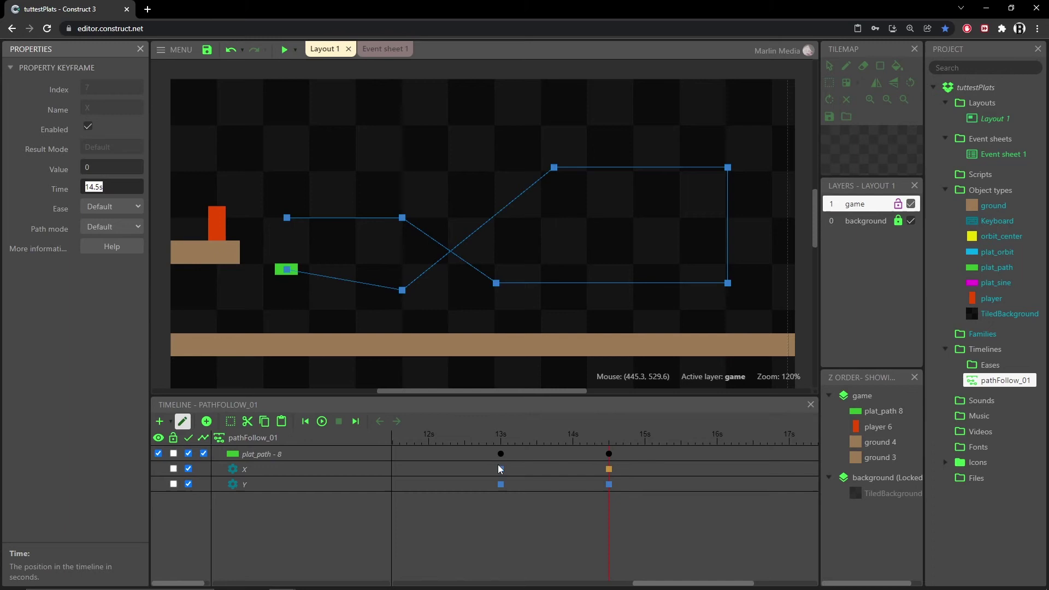
Set the value of the Y keyframe at 14.5 s to 100 and preview the timeline.
left_click(501, 485)
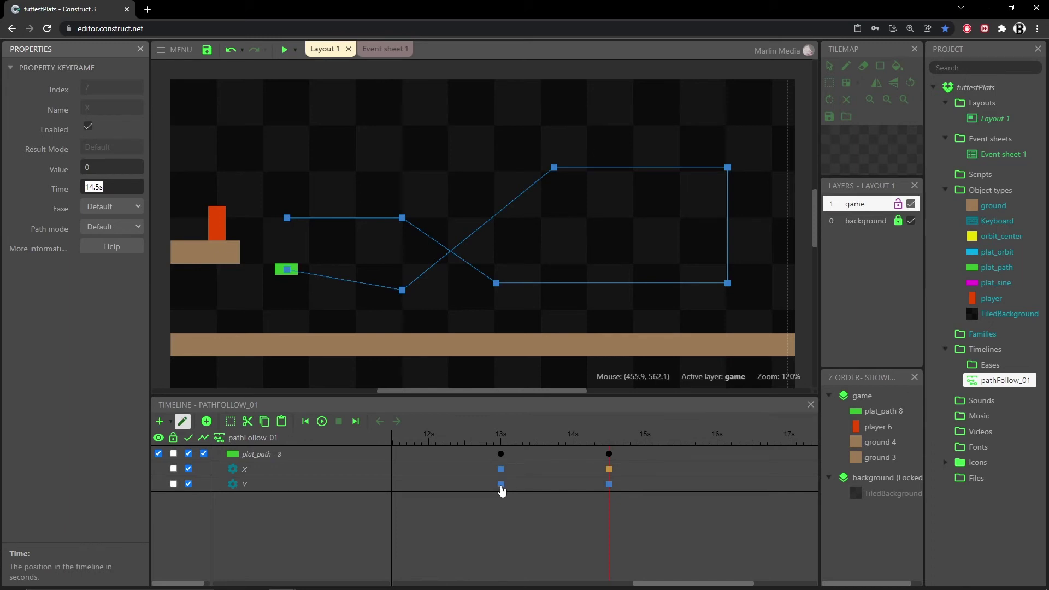
left_click(609, 485)
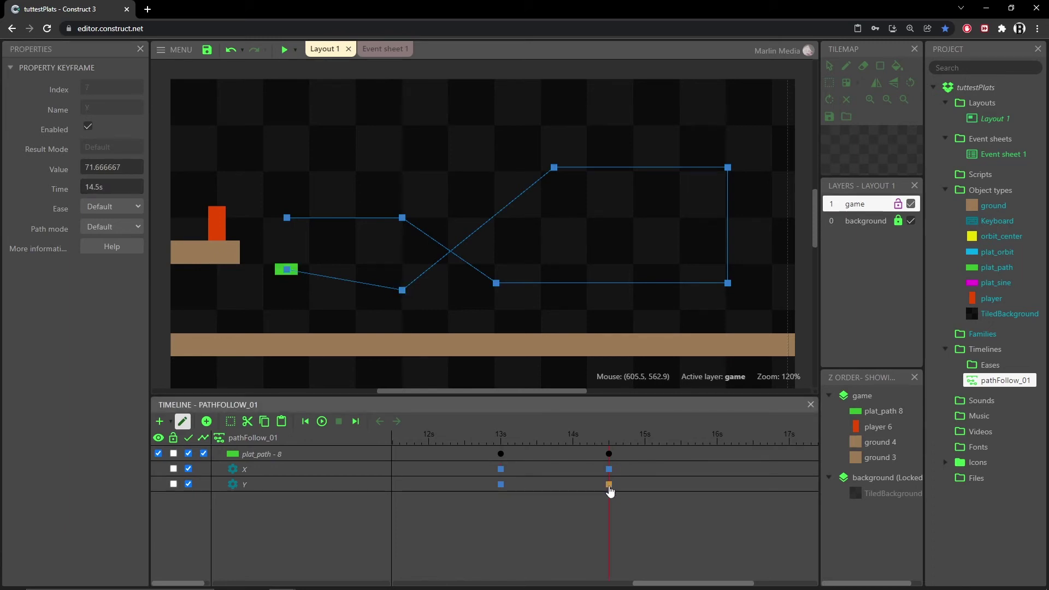
left_click(117, 169)
type("100")
key("Tab")
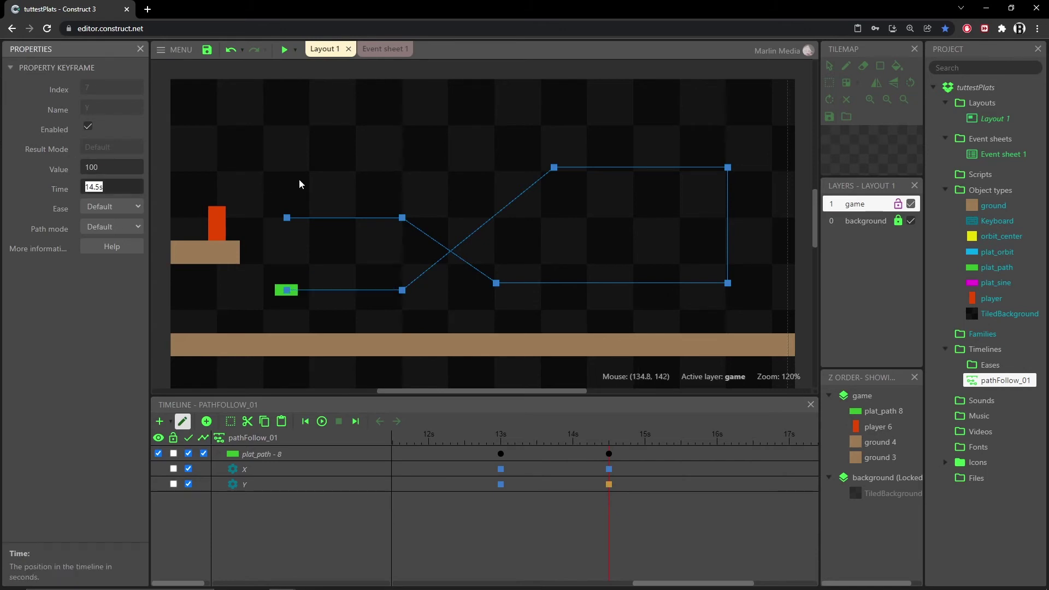
left_click(322, 421)
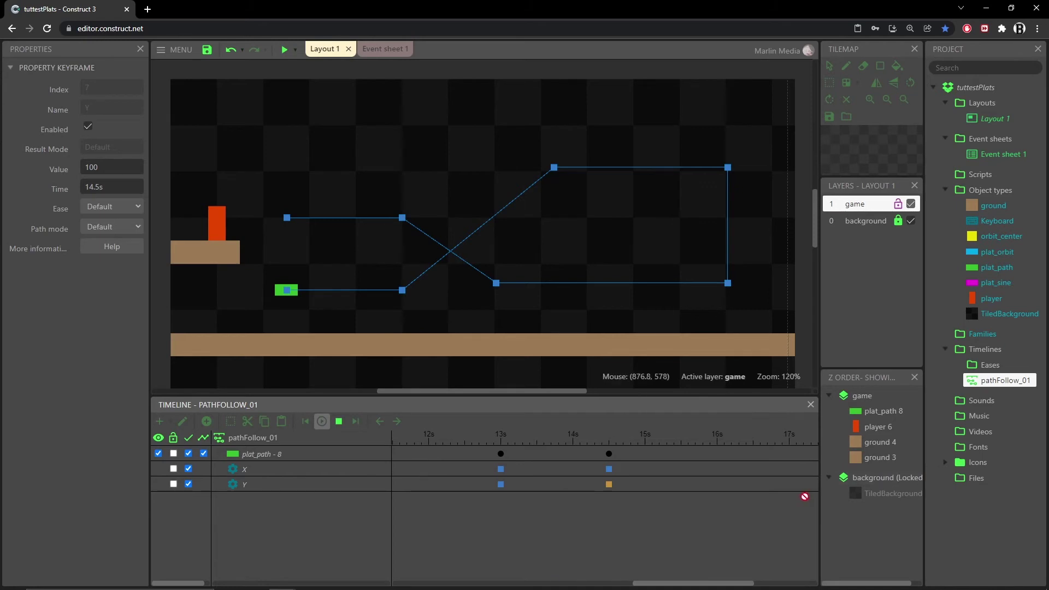
Set the total time of the pathFollow_01 timeline to 14.5 s.
mouse_move(721, 584)
left_mouse_down()
mouse_move(799, 584)
mouse_move(705, 572)
left_mouse_up()
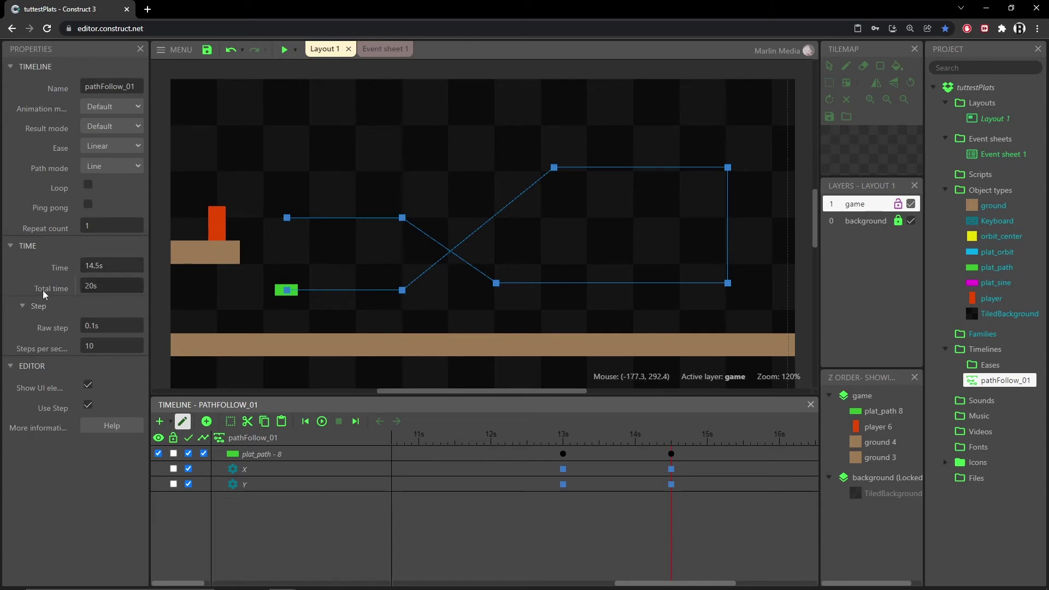
left_click(111, 288)
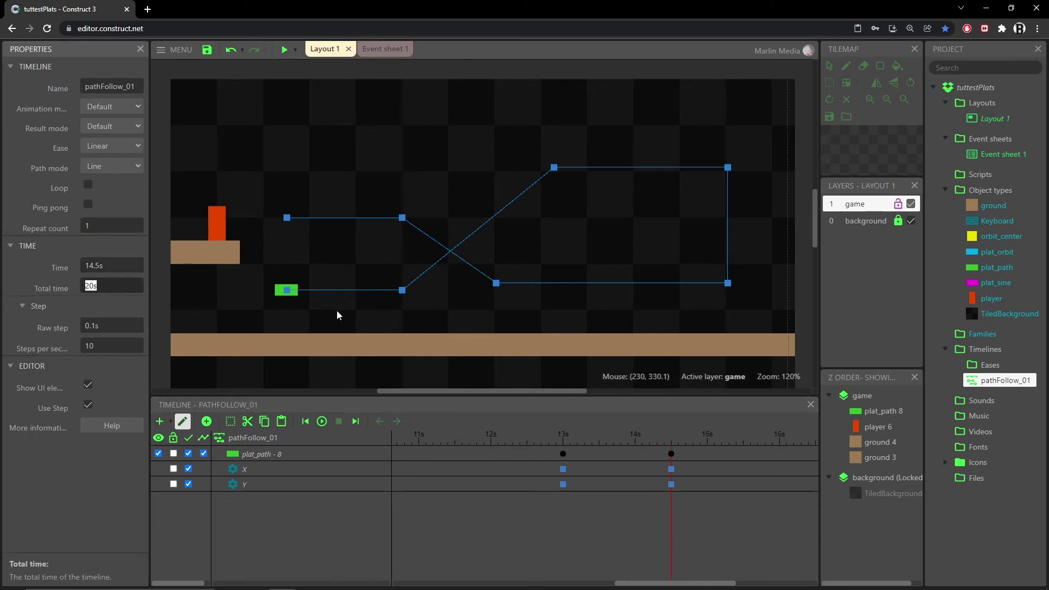
type("14.5")
key("Tab")
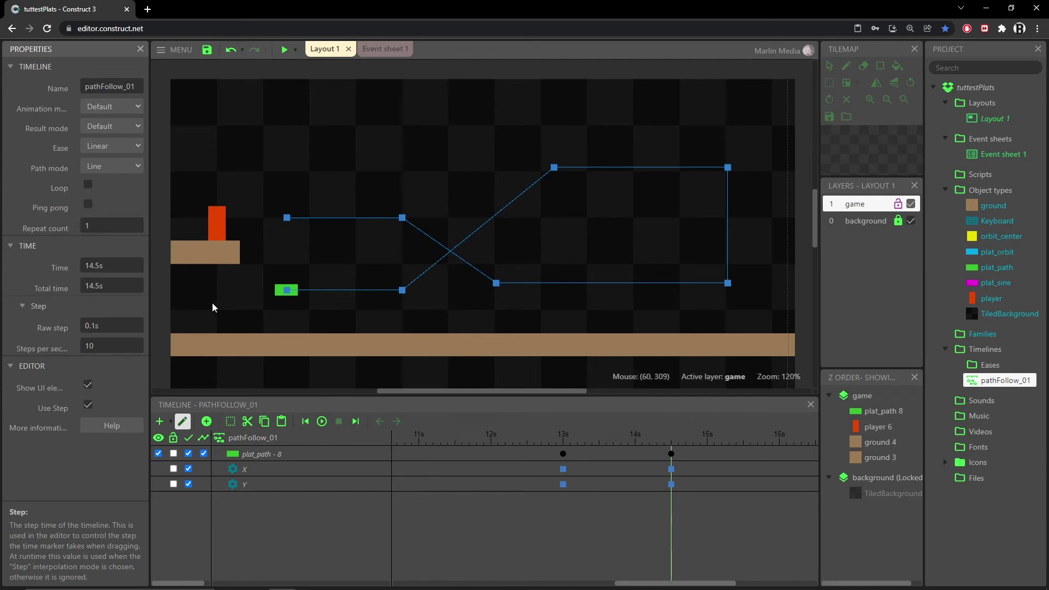
Preview the layout, test moving and jumping the player on the green path platform, and close the preview.
left_click(283, 51)
left_click(284, 51)
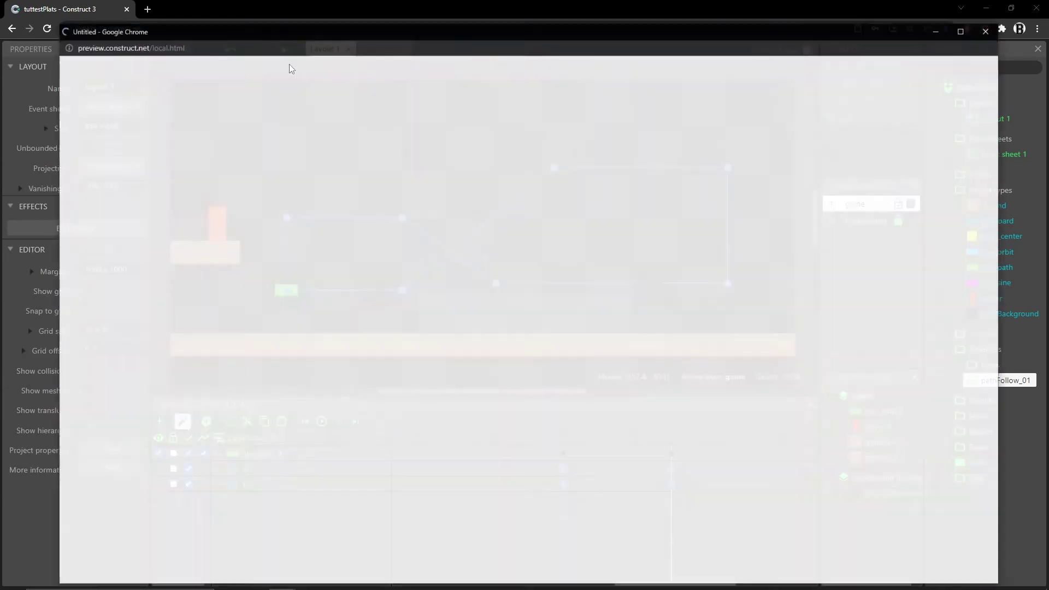
key("Right")
key("Up")
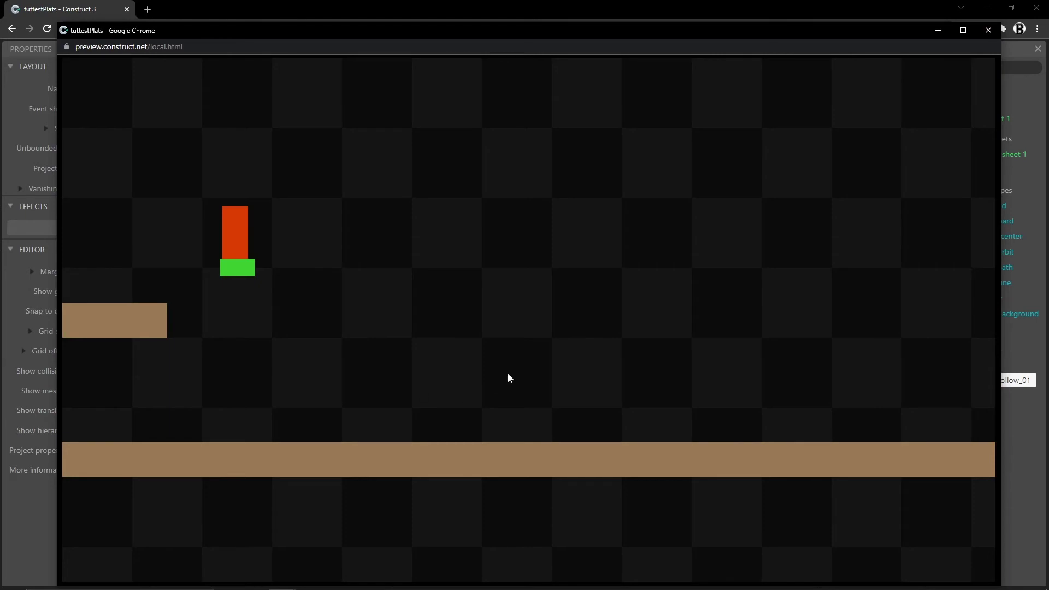
key("Up")
key("Left")
key("Up")
key("Right")
key("Up")
key("Left")
key("Up")
key("Right")
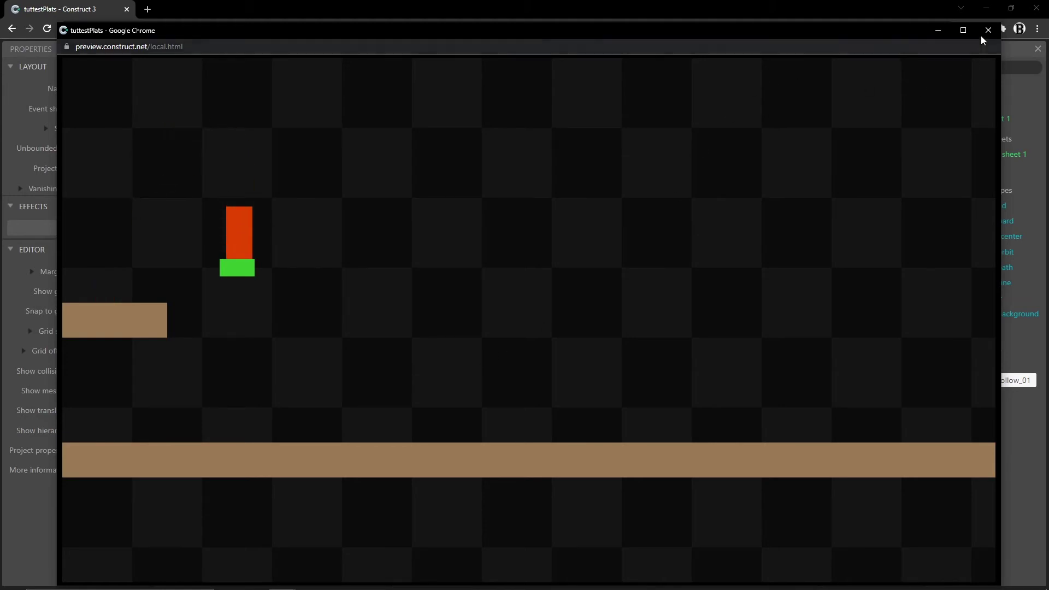
left_click(990, 33)
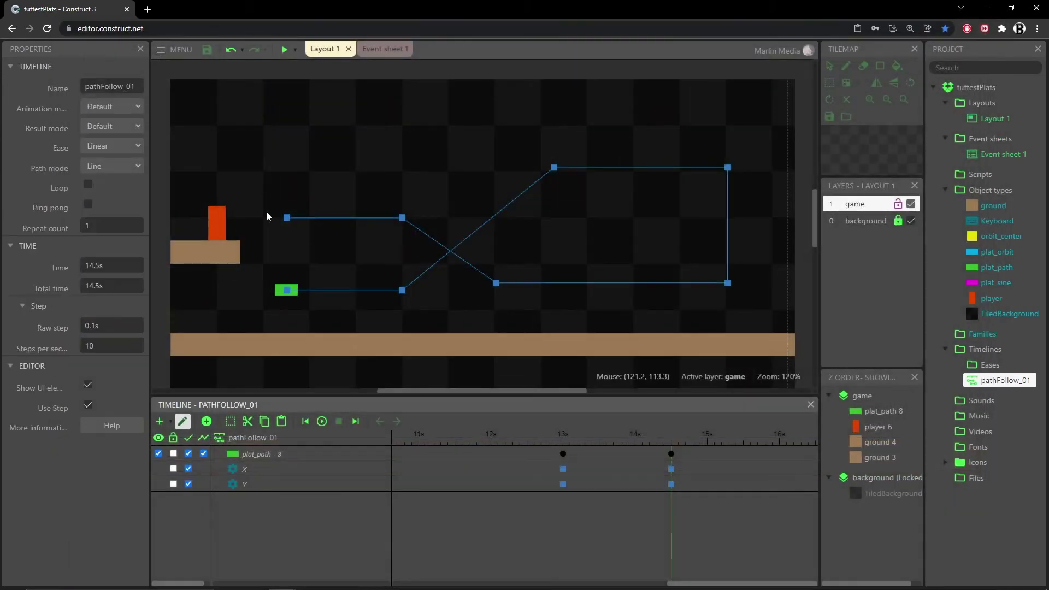
Turn off edit mode for the pathFollow_01 timeline and select the plat_path sprite in the layout.
left_click(277, 296)
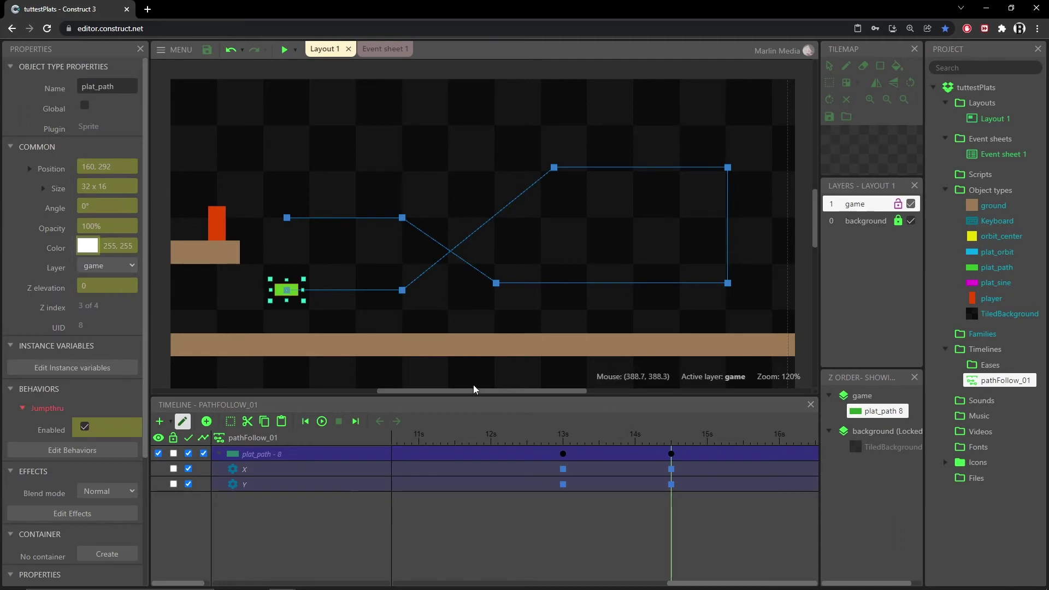
left_click(183, 427)
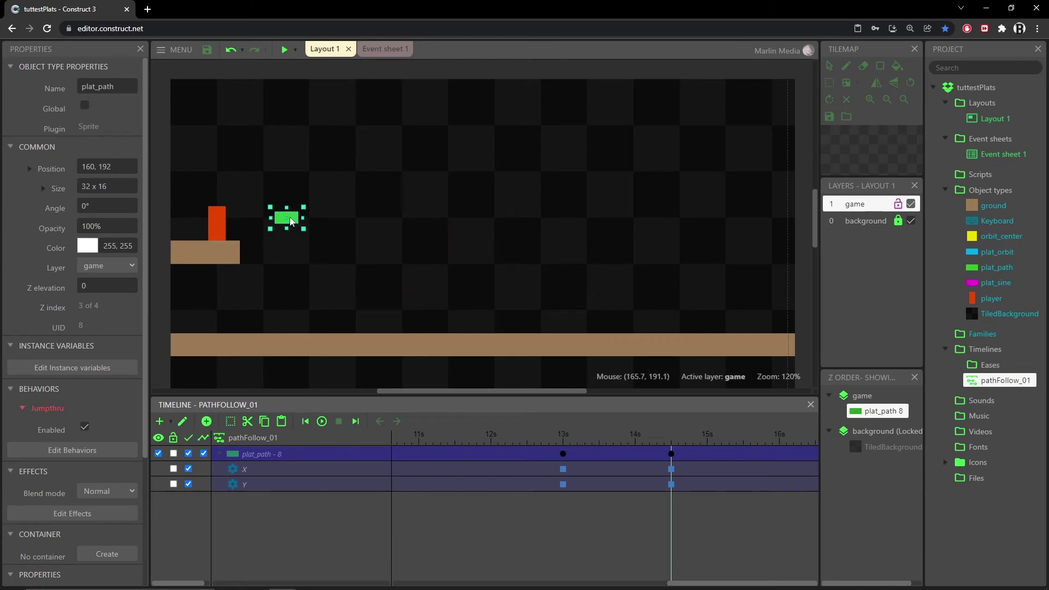
left_click_drag(273, 229, 297, 214)
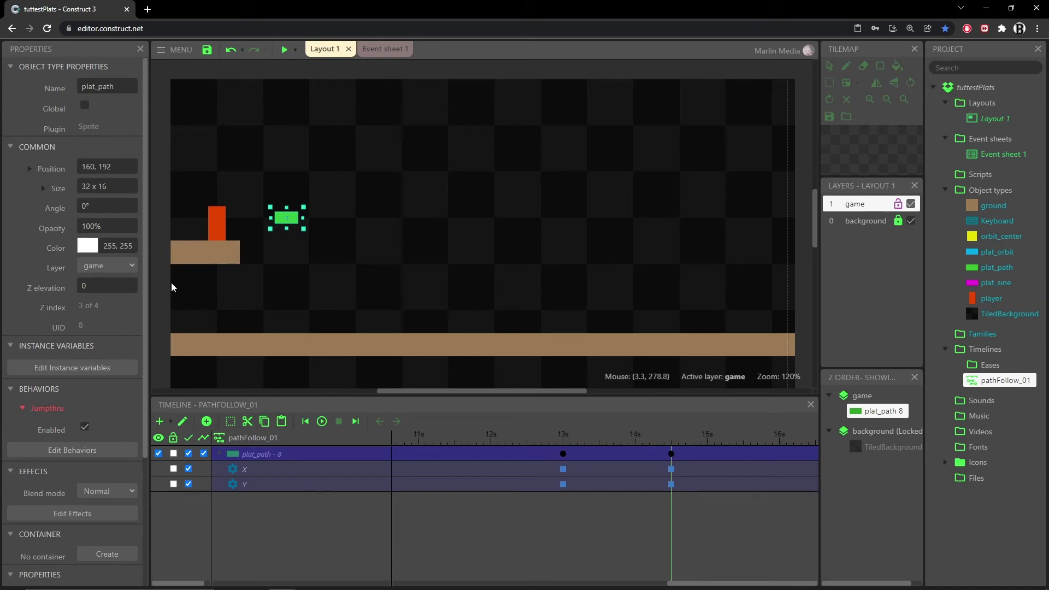
left_click(169, 360)
left_click(287, 218)
Add the Move To behavior to plat_path and turn off its Set angle option.
left_click(71, 452)
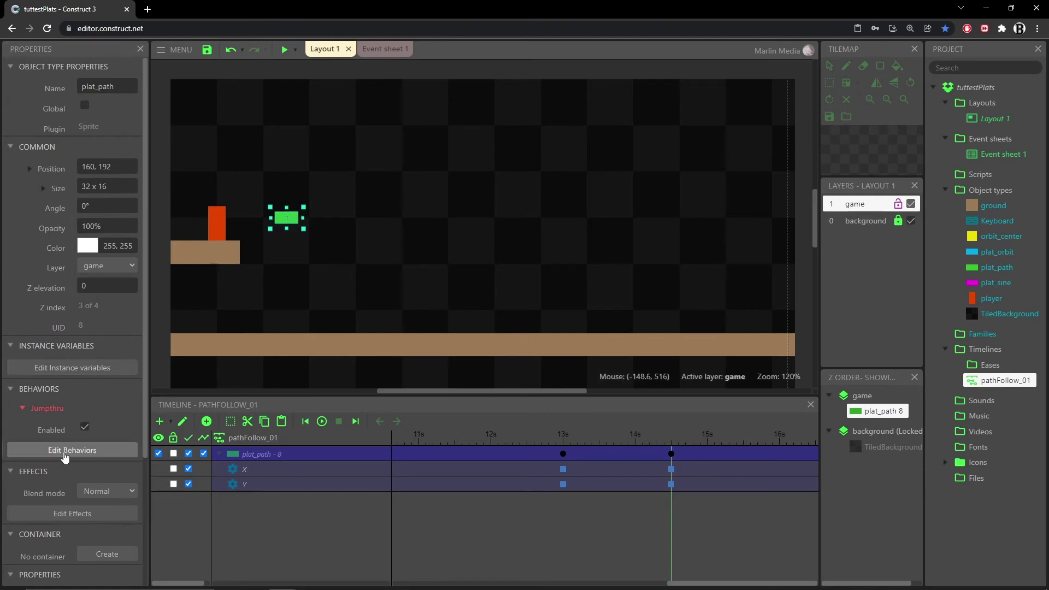
left_click(512, 395)
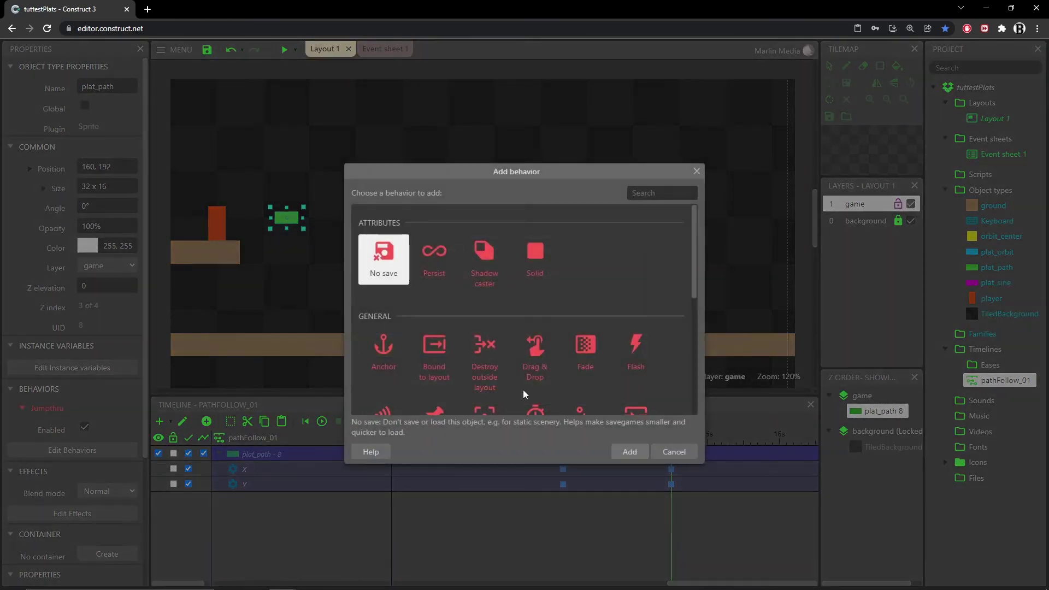
scroll(489, 309, "down", 2)
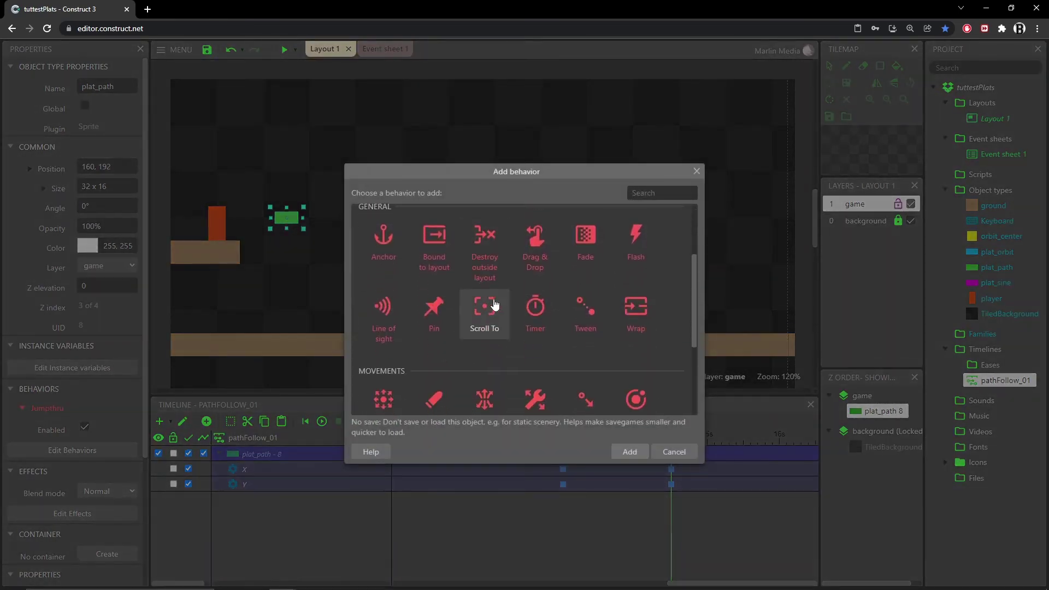
scroll(492, 303, "down", 2)
left_click(589, 305)
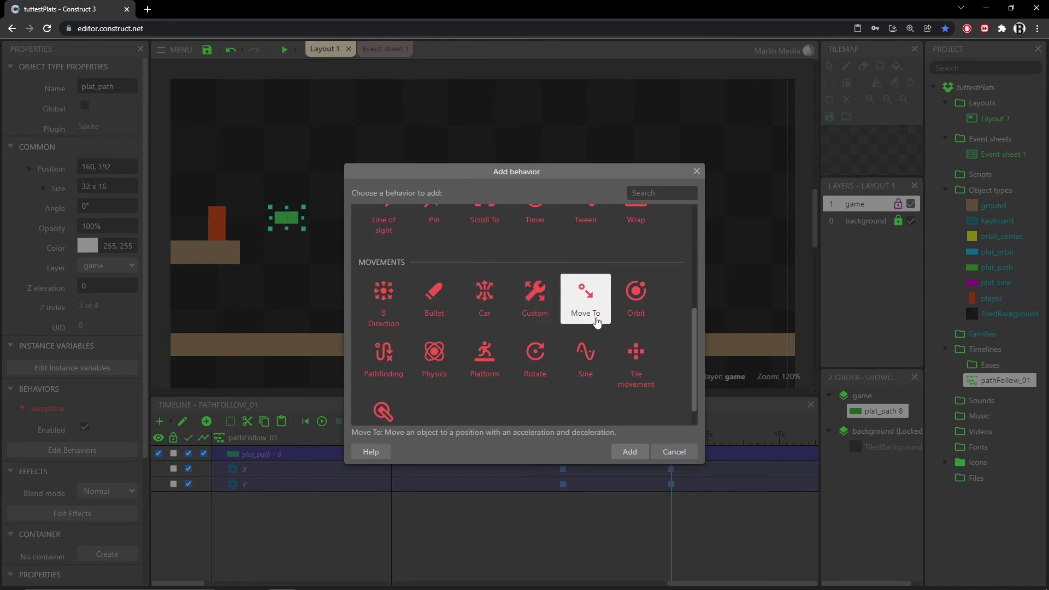
left_click(631, 452)
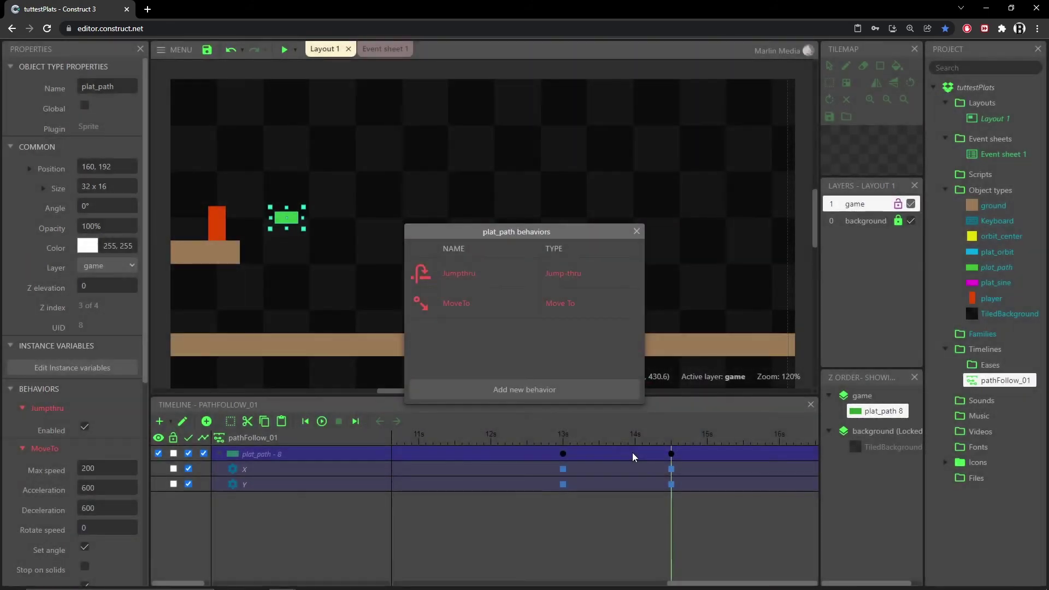
left_click(636, 232)
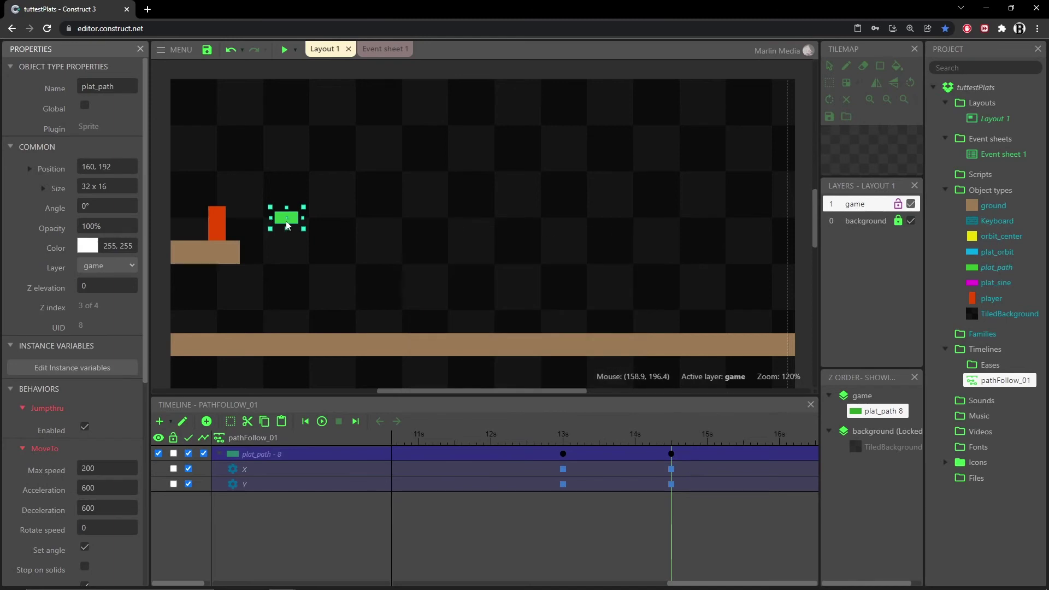
scroll(50, 430, "down", 3)
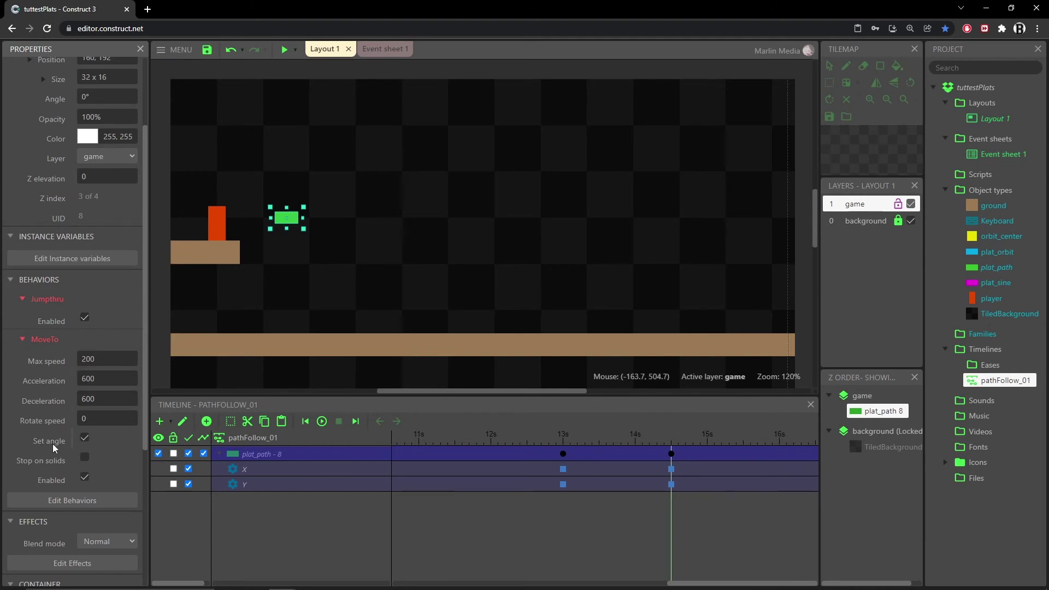
left_click(85, 438)
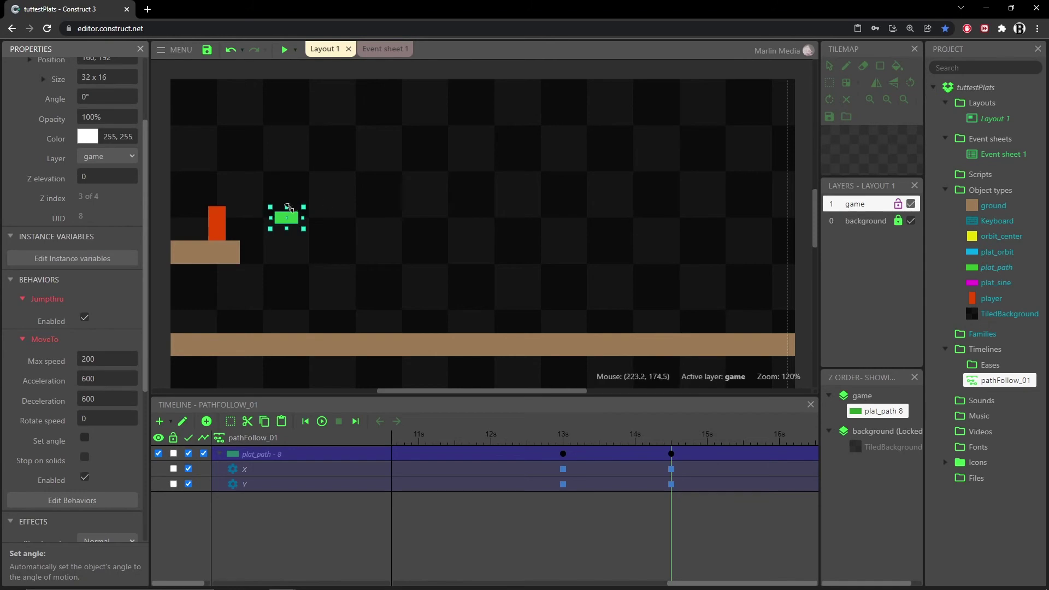
Collapse the orbit group in Event sheet 1 and add a new event group named "path".
left_click(386, 52)
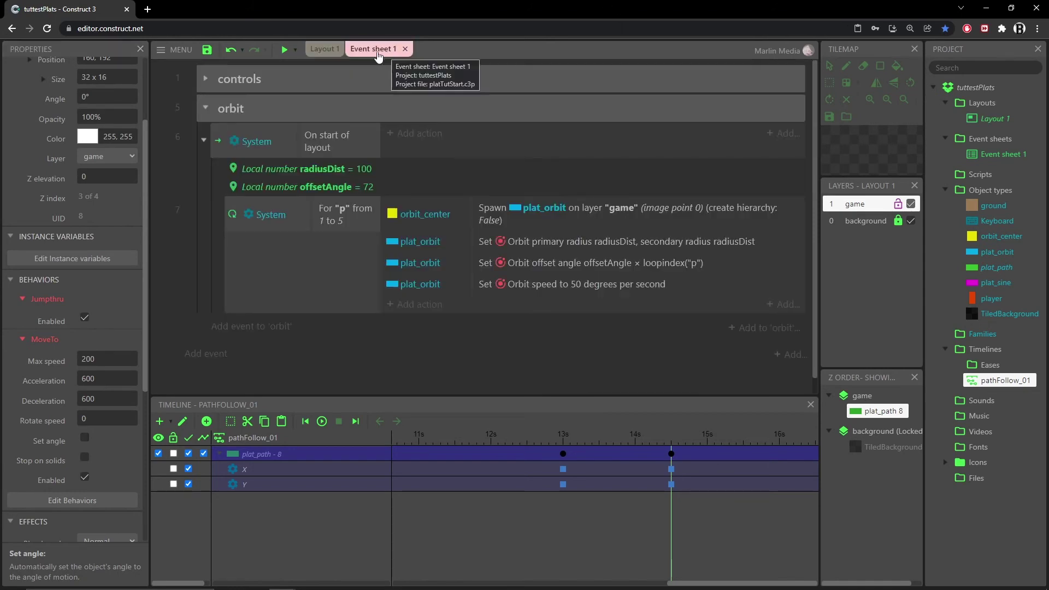
left_click(205, 108)
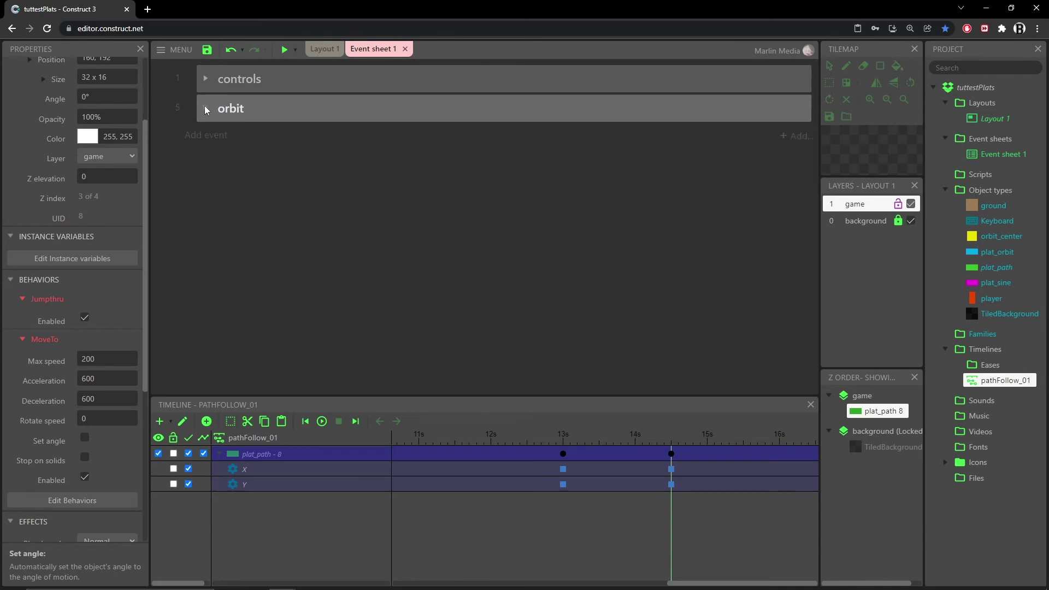
right_click(259, 222)
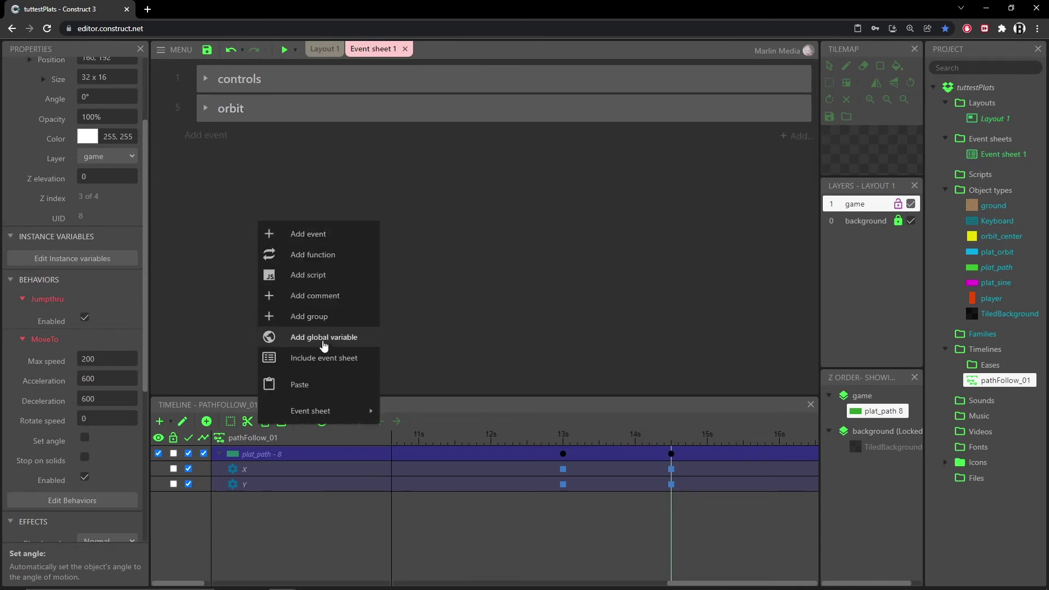
left_click(309, 317)
type("path")
key("Return")
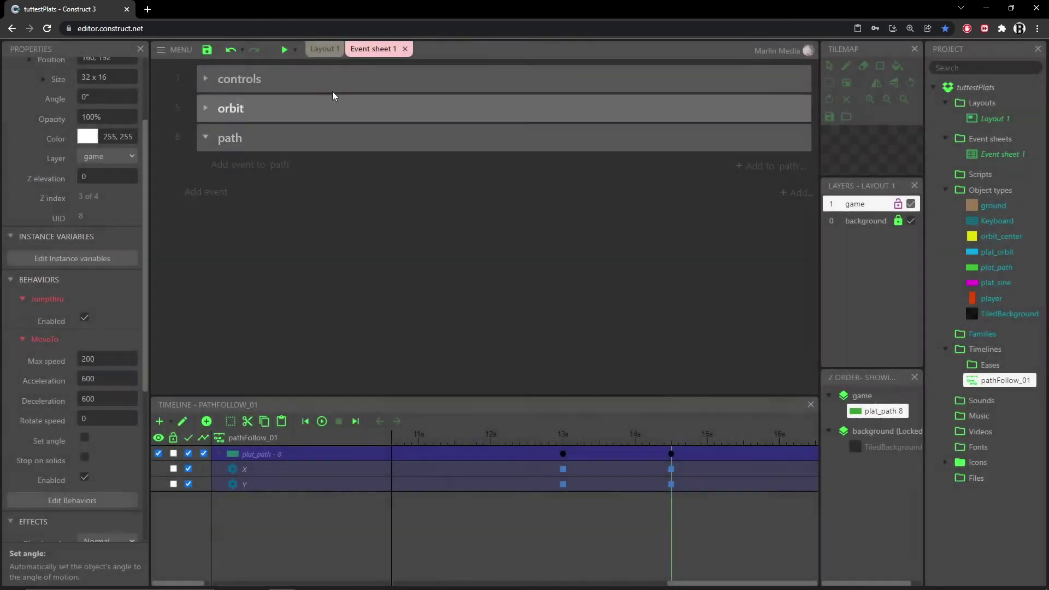
Add a String instance variable named "state" with an empty initial value to plat_path in Layout 1.
left_click(330, 51)
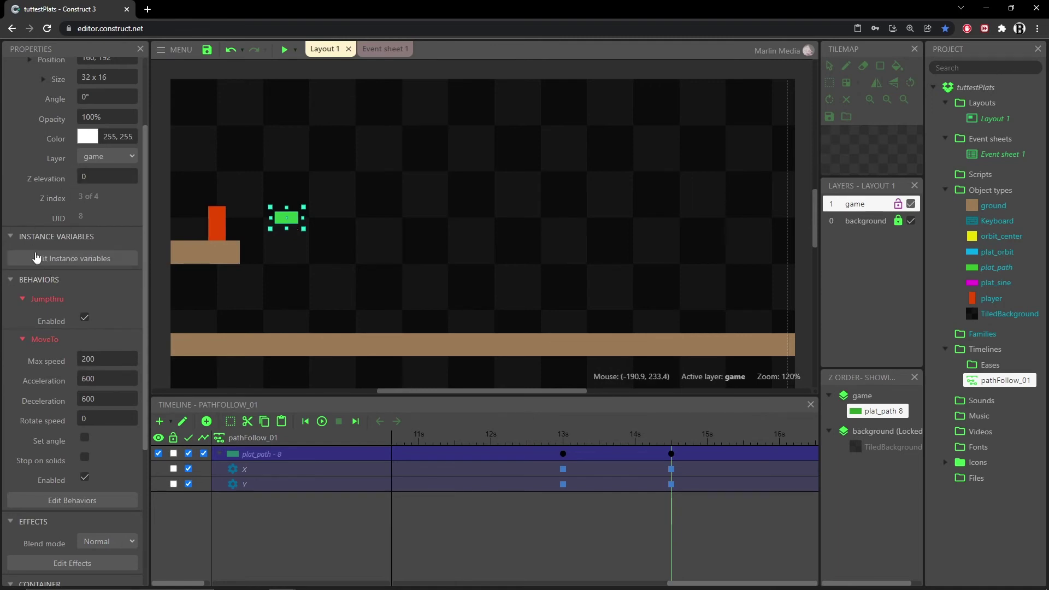
left_click(49, 265)
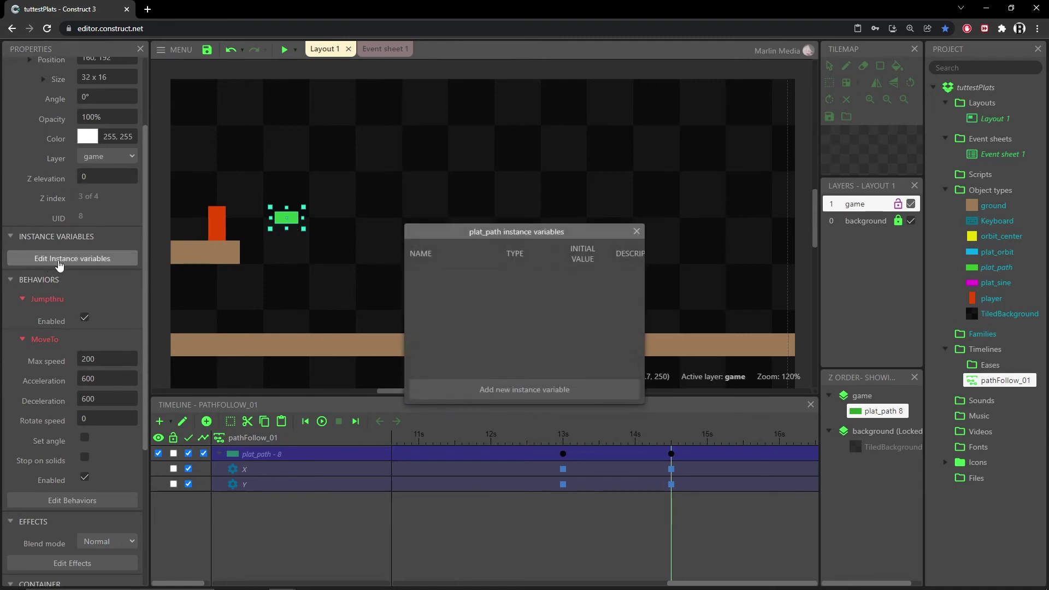
left_click(520, 389)
type("stae")
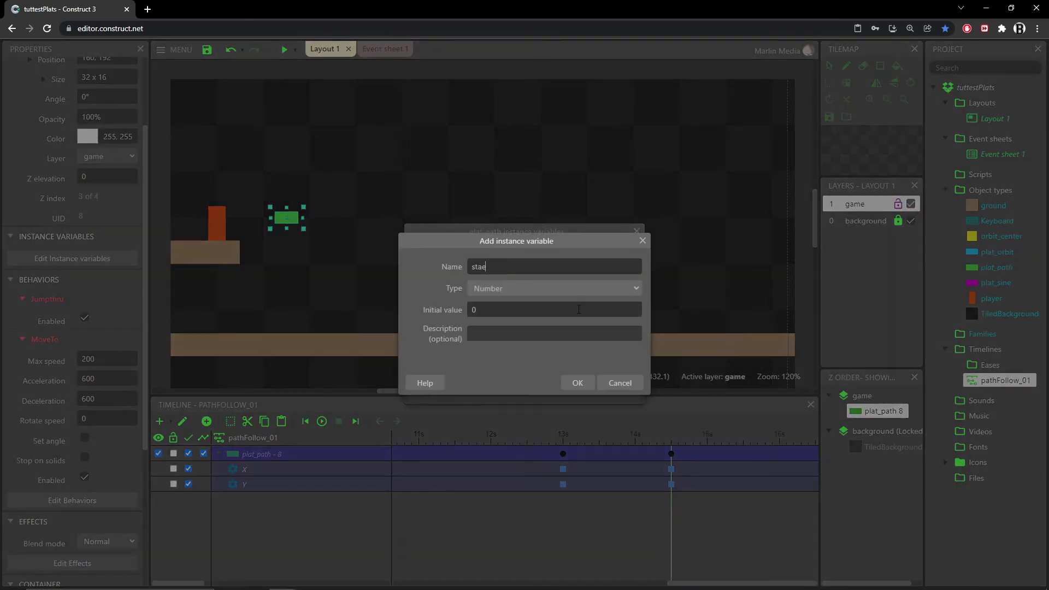
key("BackSpace")
left_click(505, 288)
left_click(492, 325)
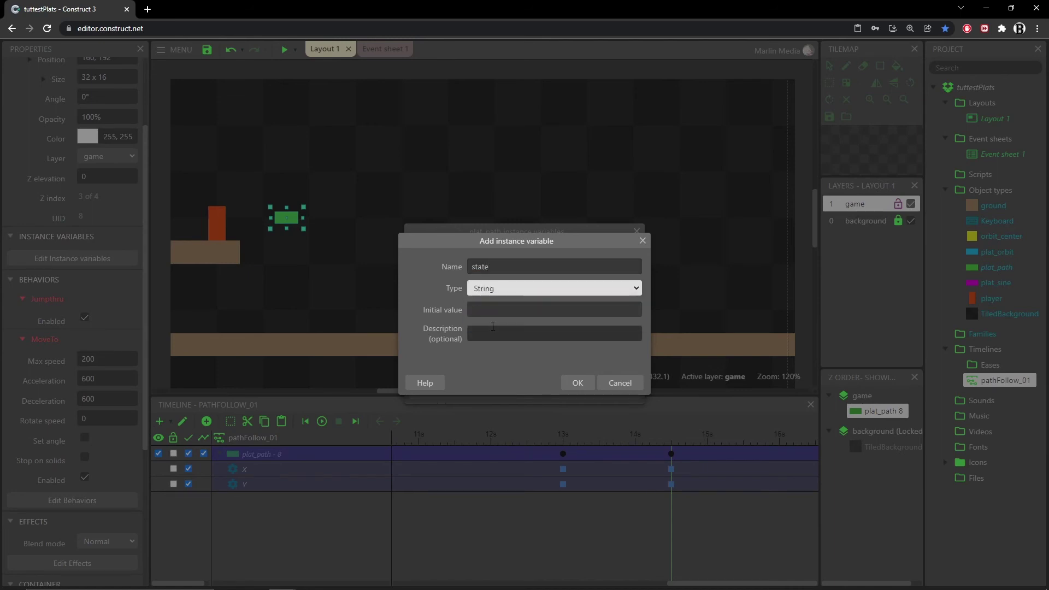
left_click(578, 384)
left_click(637, 231)
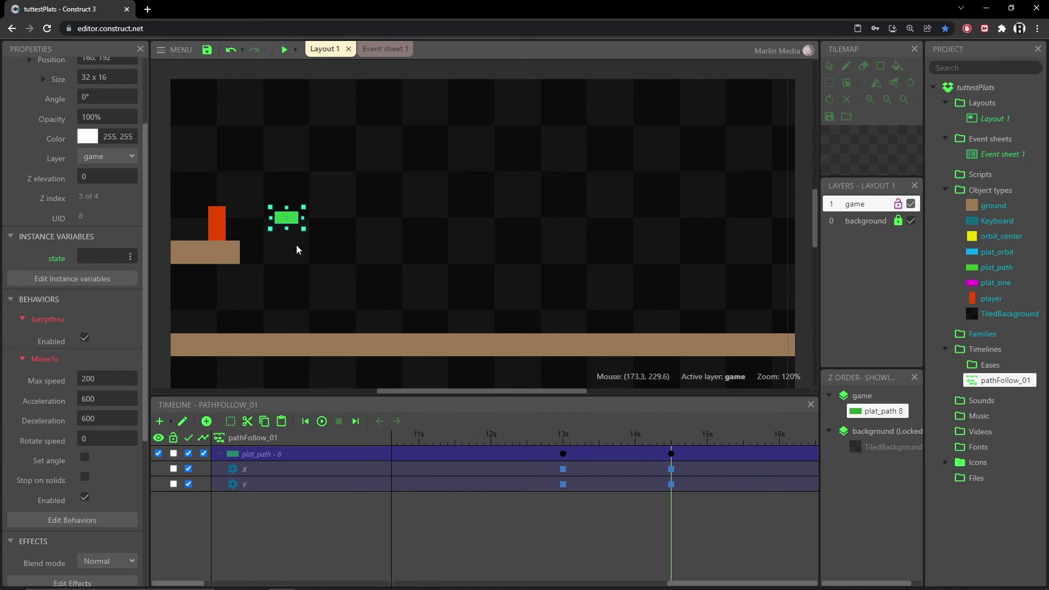
Add an event to the path group in Event sheet 1 with the condition player On collision with plat_path.
left_click(377, 49)
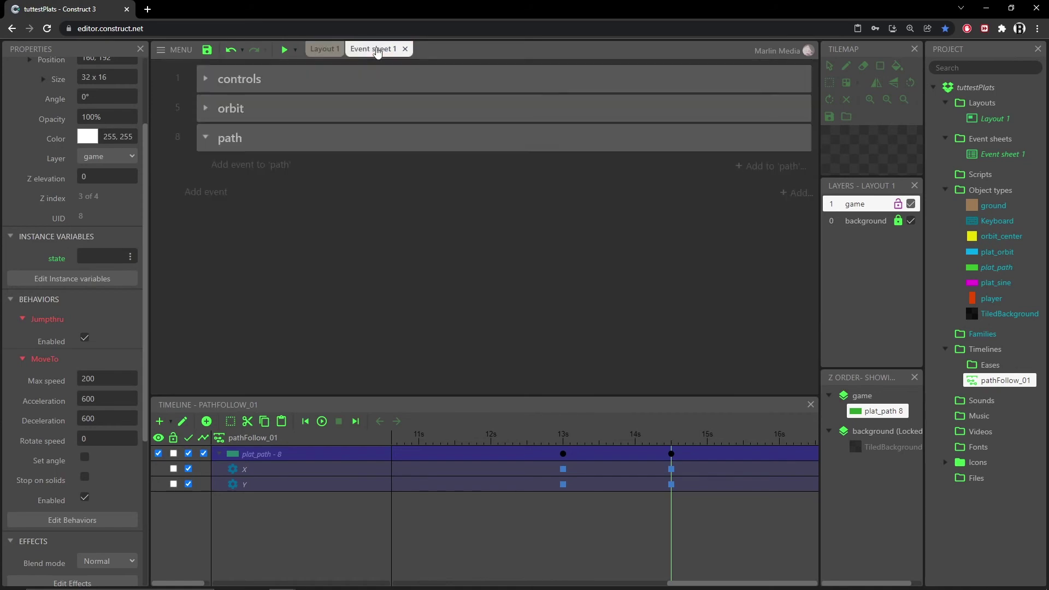
left_click(247, 164)
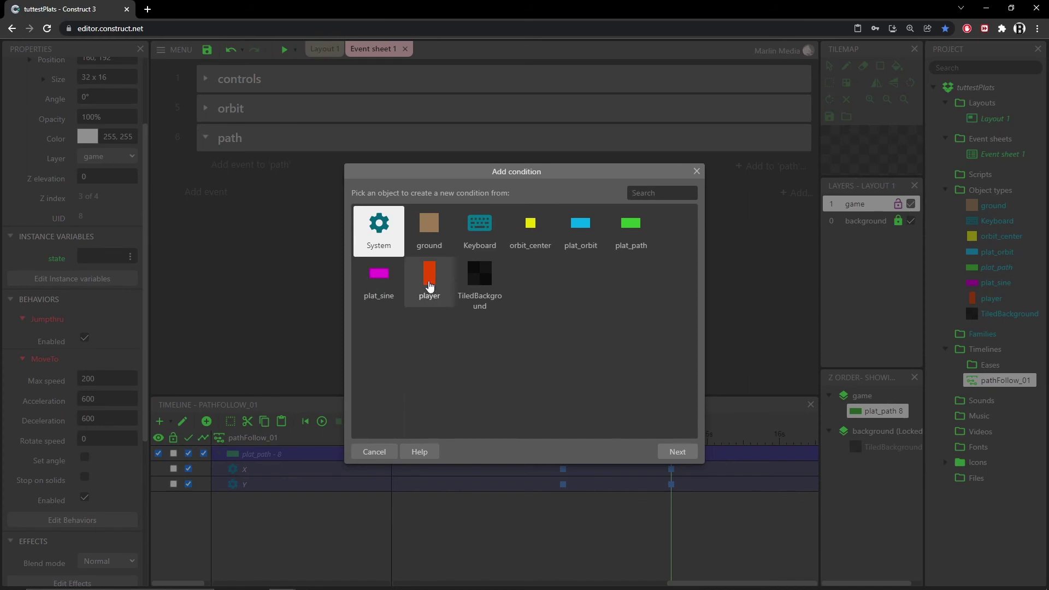
double_click(430, 286)
scroll(460, 331, "down", 3)
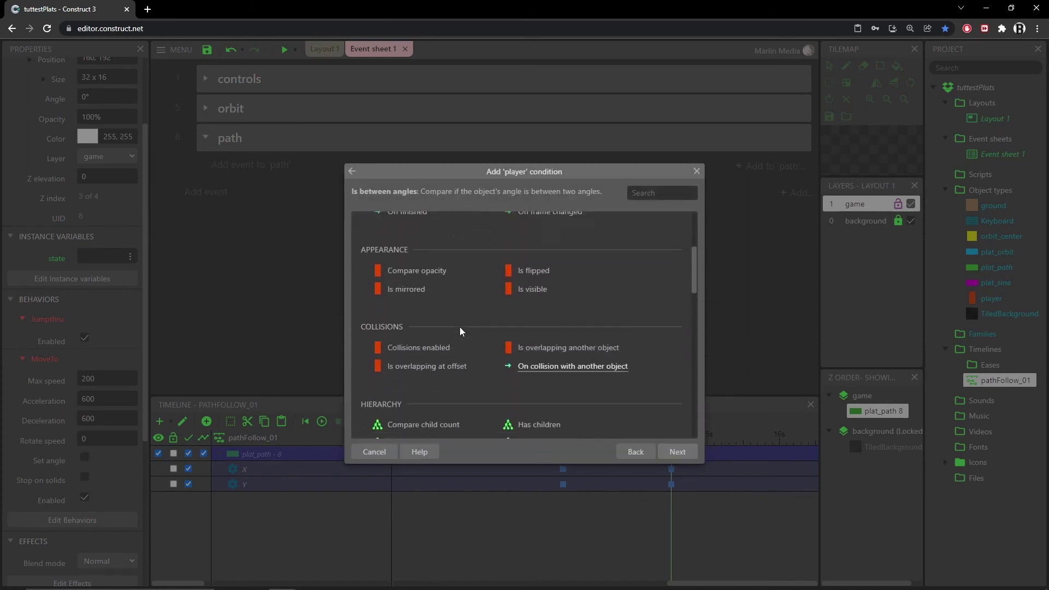
double_click(581, 360)
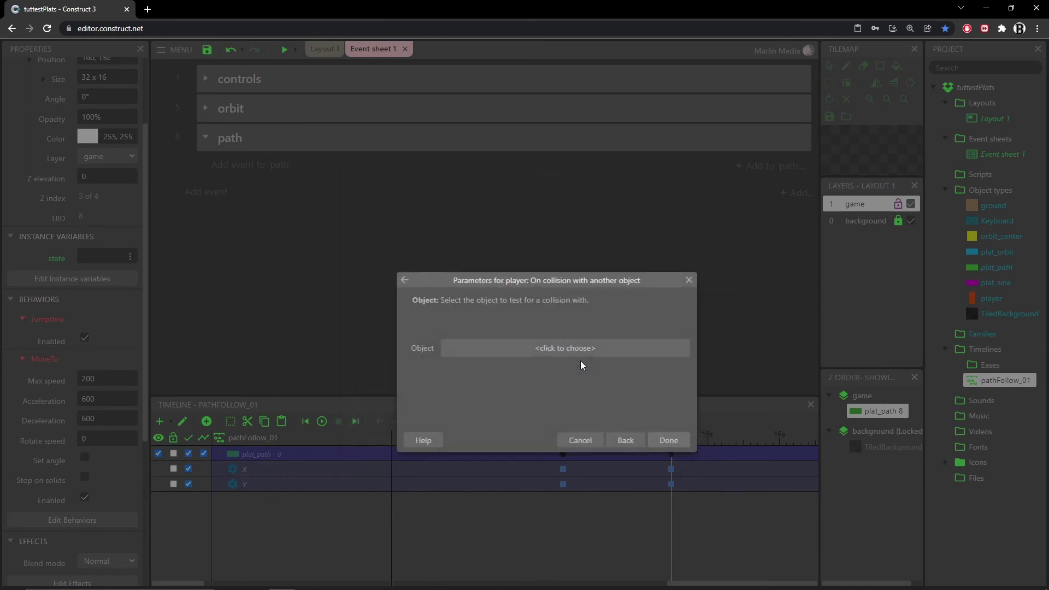
left_click(546, 348)
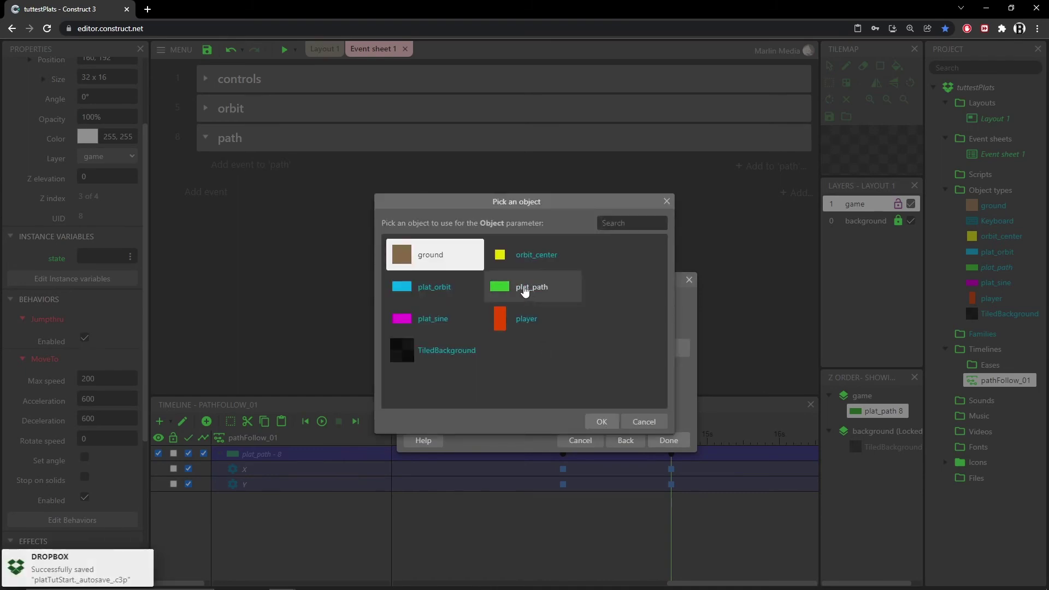
left_click(522, 290)
left_click(602, 421)
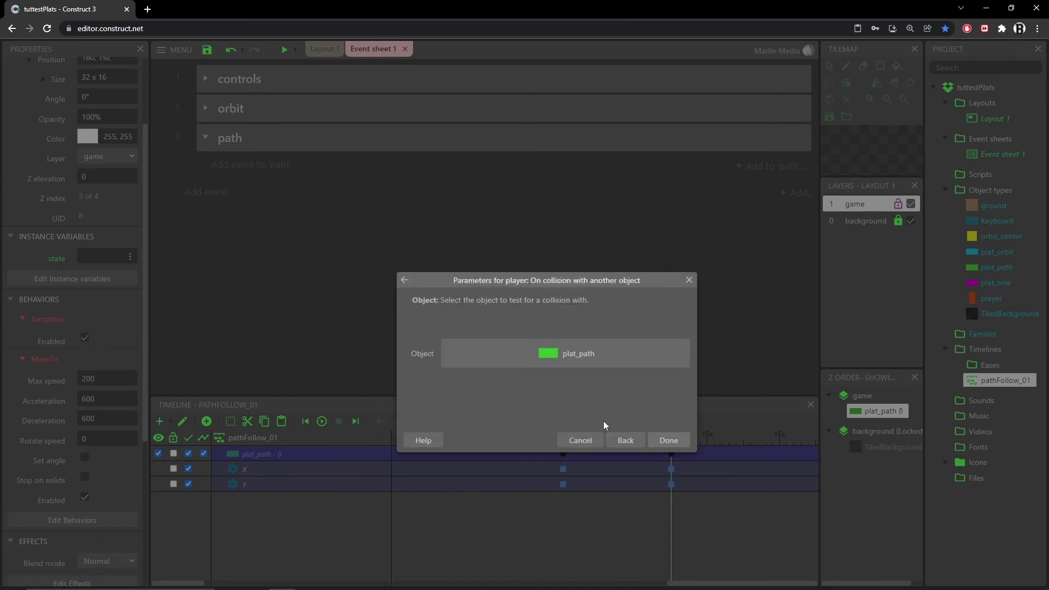
left_click(681, 444)
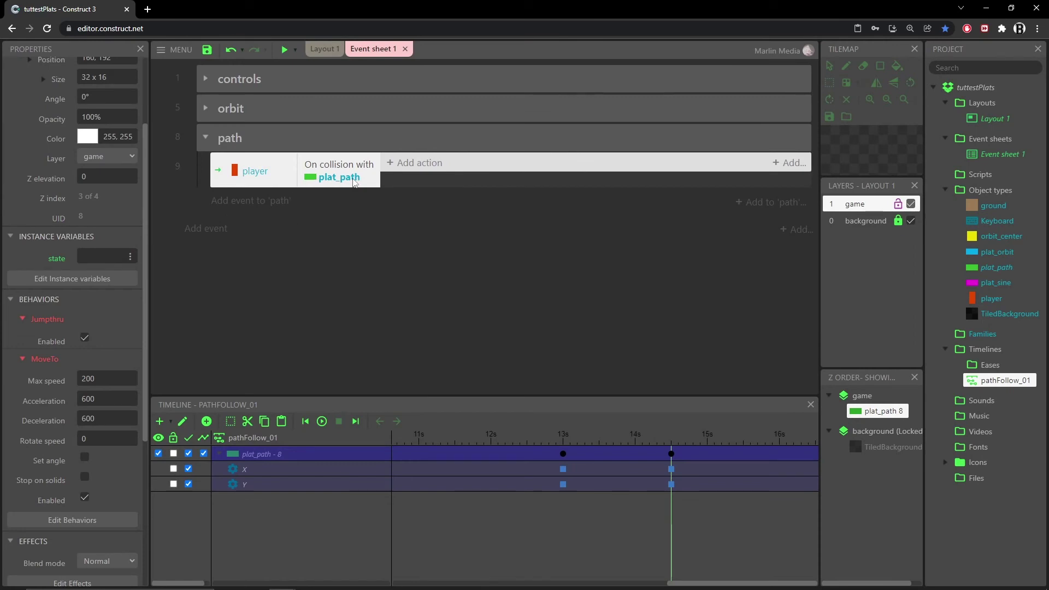
Add a plat_path action to the collision event that sets the state instance variable to "start".
left_click(421, 164)
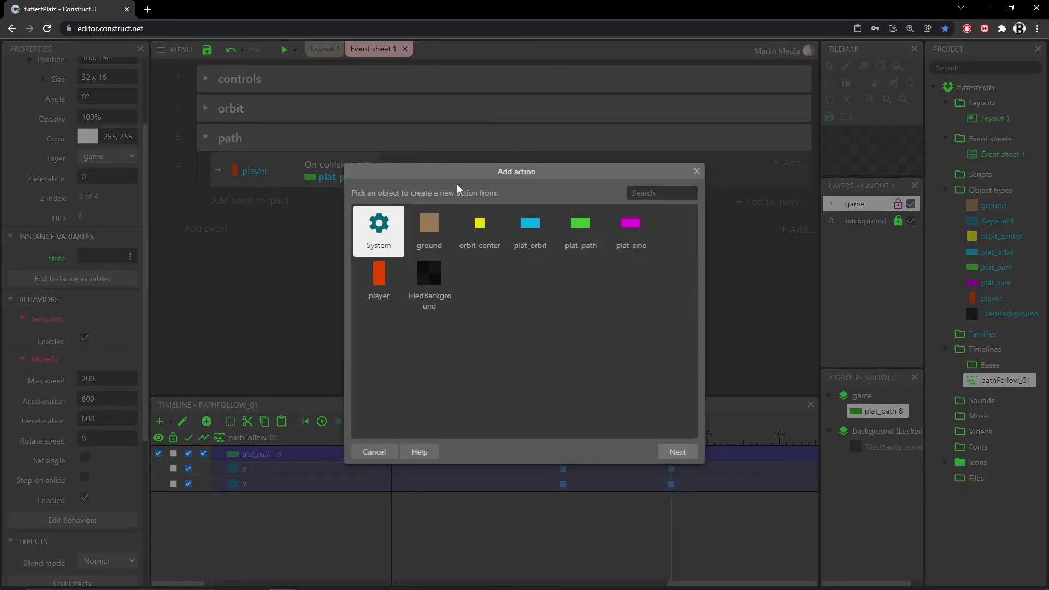
double_click(578, 227)
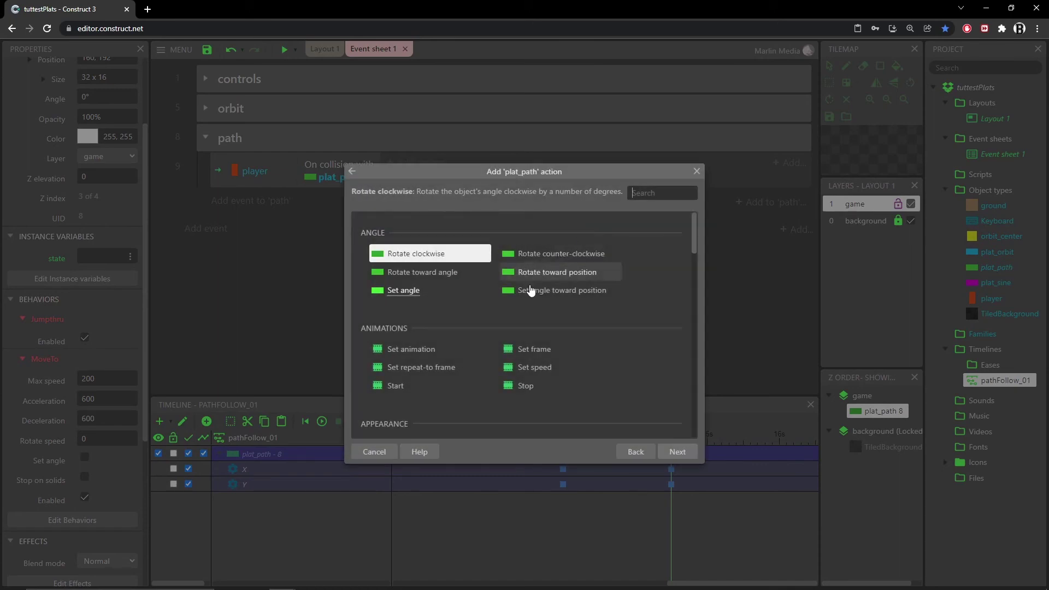
scroll(473, 325, "down", 3)
scroll(473, 328, "down", 2)
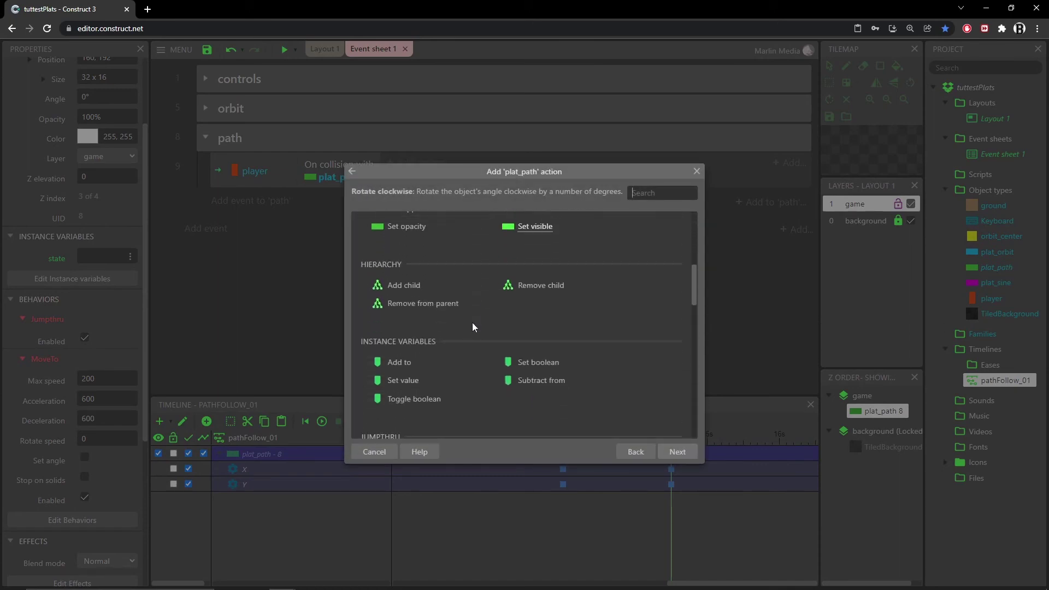
double_click(411, 380)
left_click(483, 373)
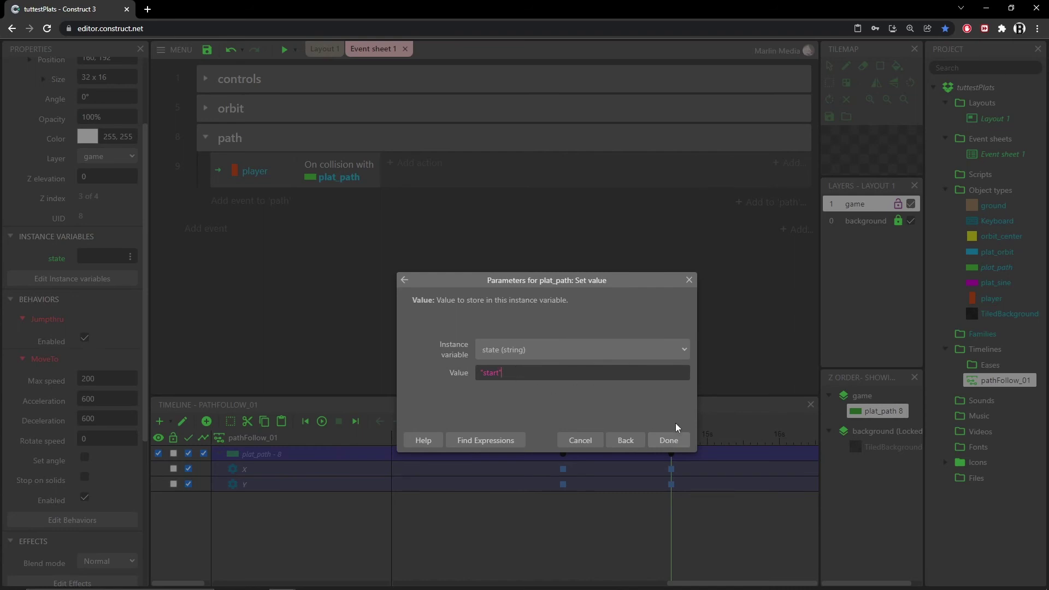
left_click(670, 440)
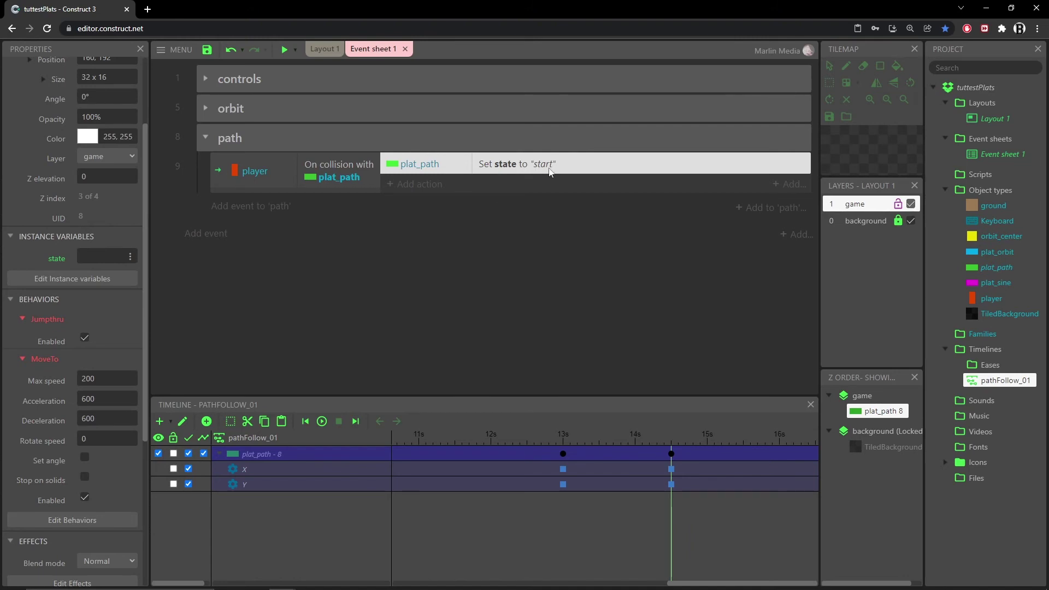
Add an event to the path group with the plat_path condition Compare instance variable, state equal to "start".
left_click(256, 206)
double_click(636, 238)
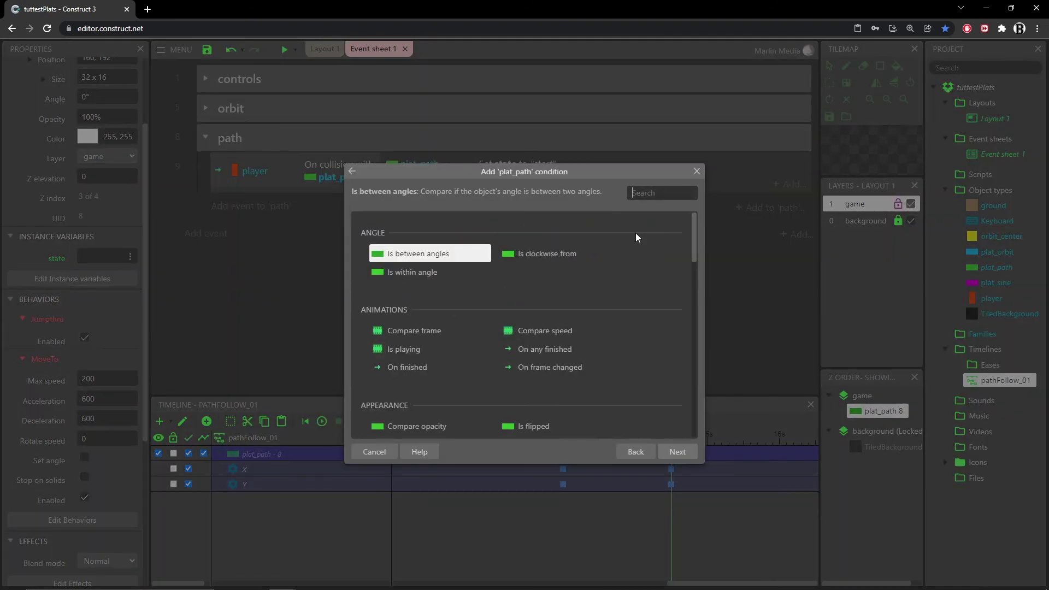
scroll(462, 361, "down", 4)
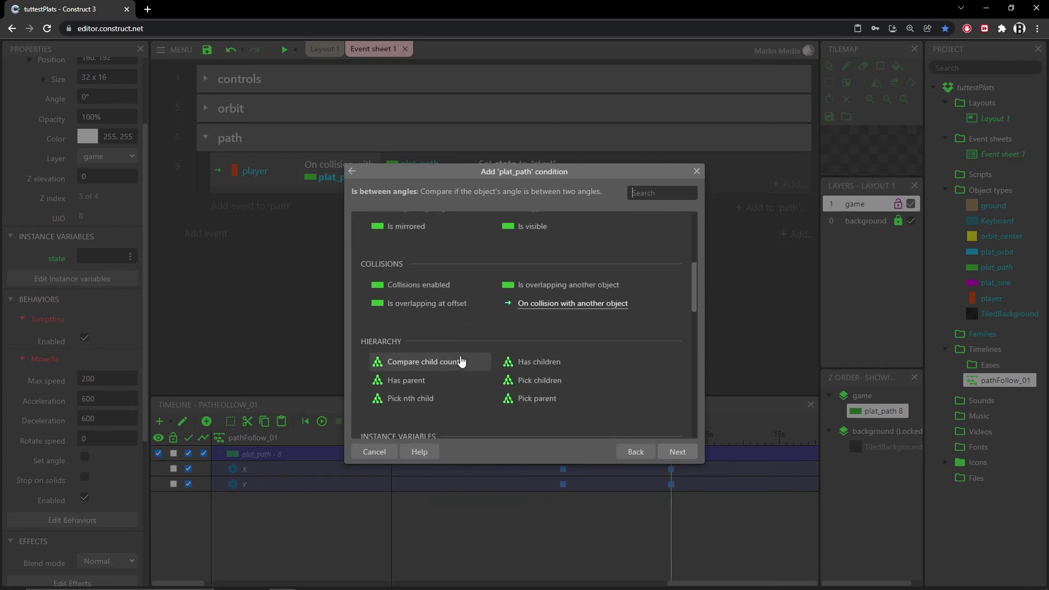
scroll(462, 362, "down", 3)
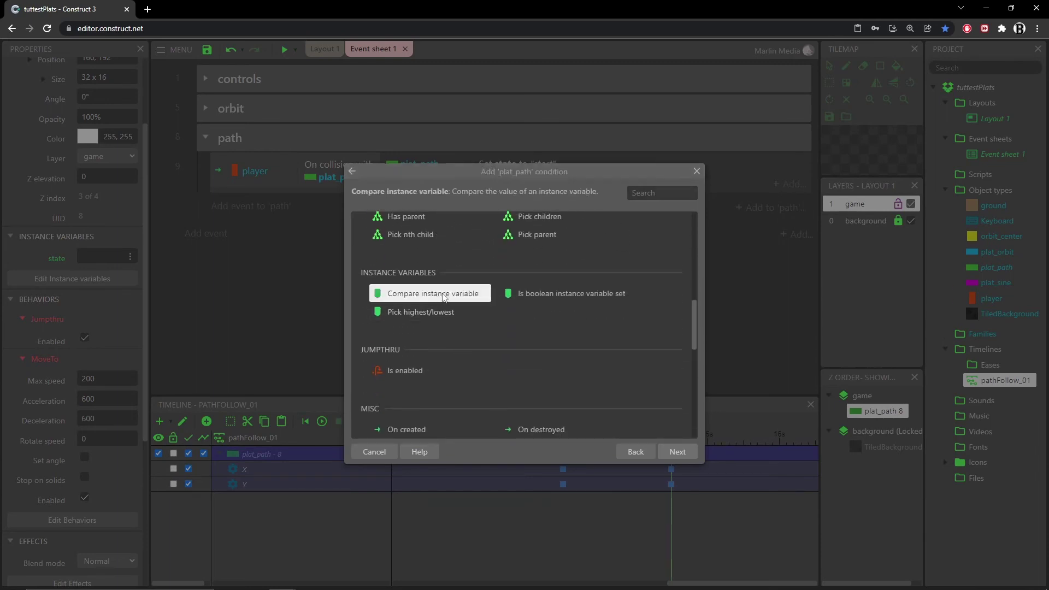
double_click(444, 295)
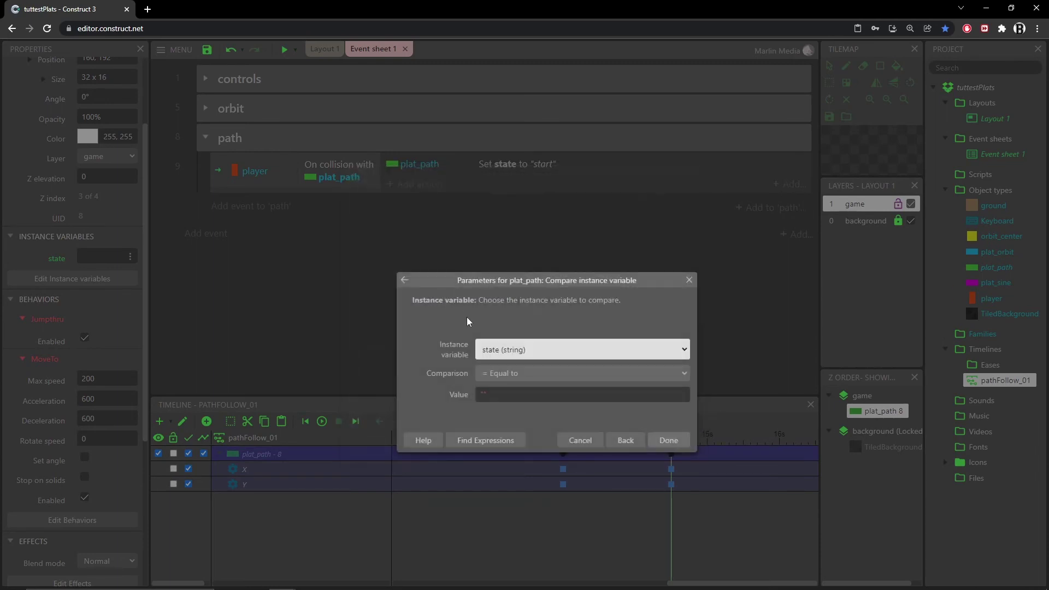
left_click(485, 394)
type("\"start\"")
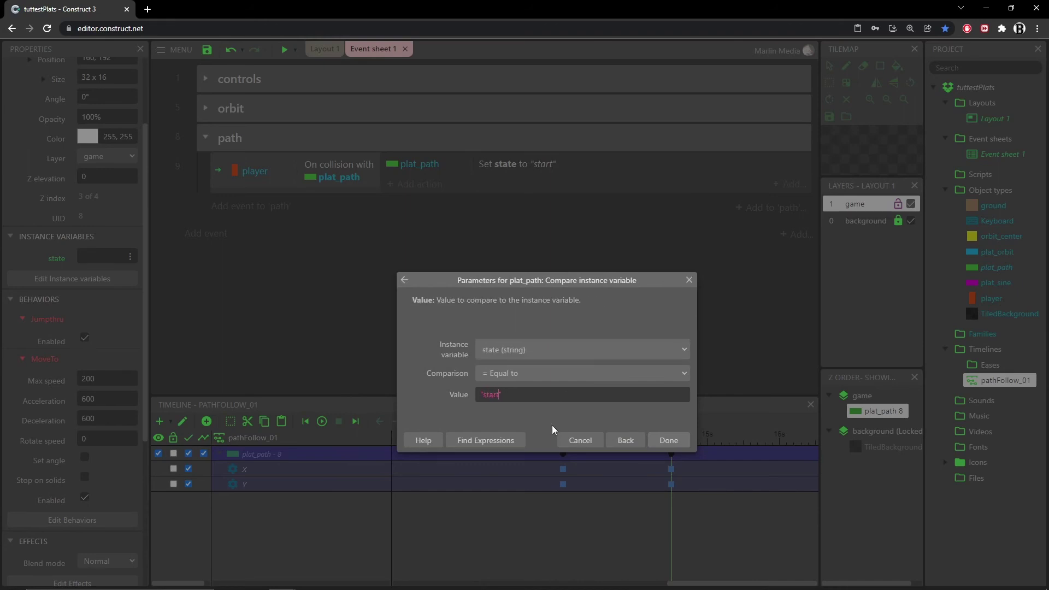
left_click(669, 440)
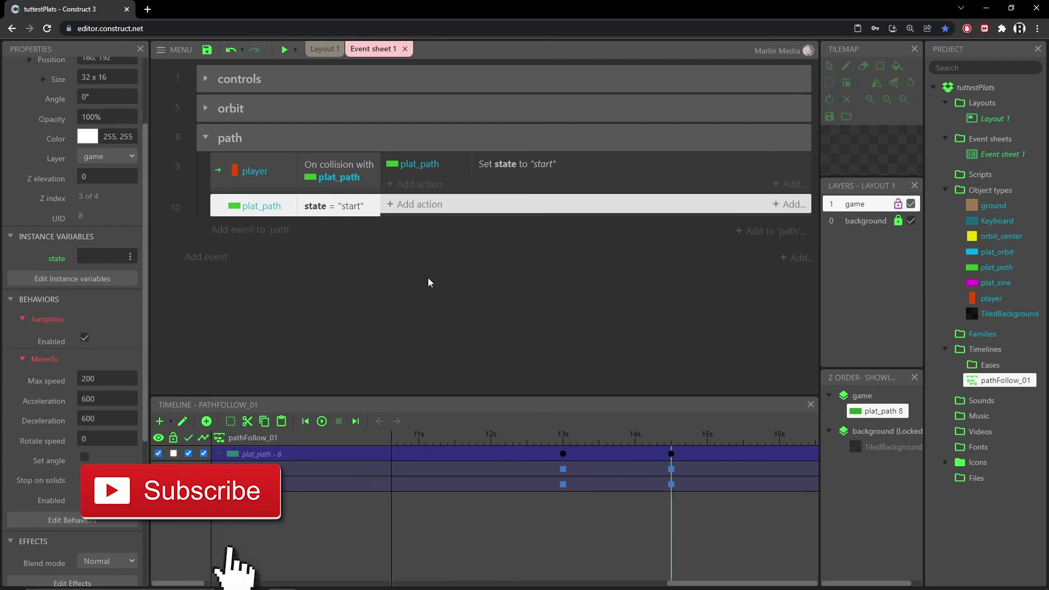
Duplicate the plat_path state = "start" event and set the copy's comparison value to "end".
key("ctrl+c")
key("ctrl+v")
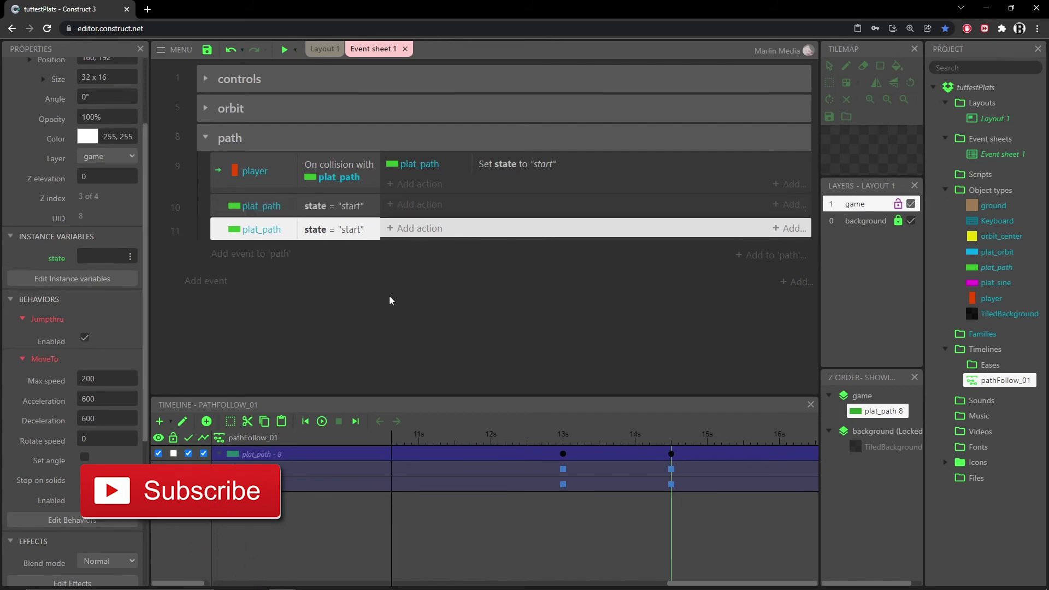
left_click(378, 233)
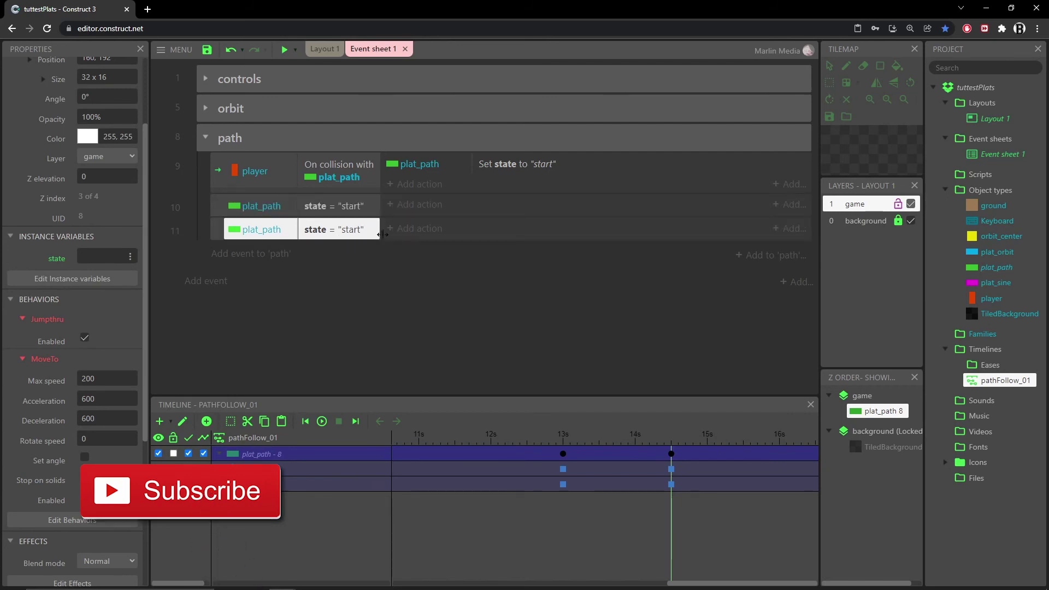
double_click(350, 234)
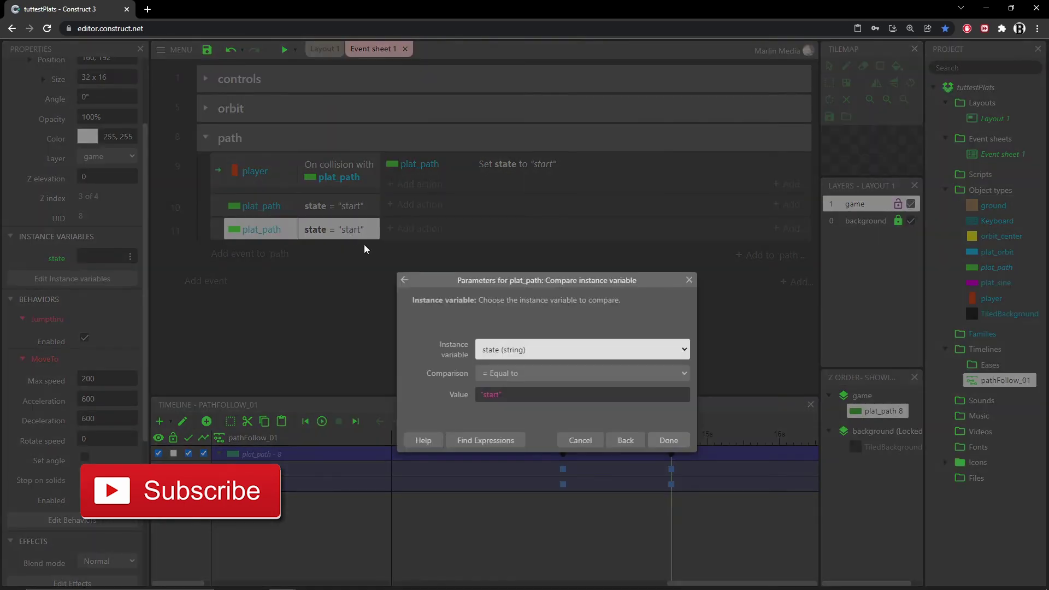
double_click(491, 395)
type("end")
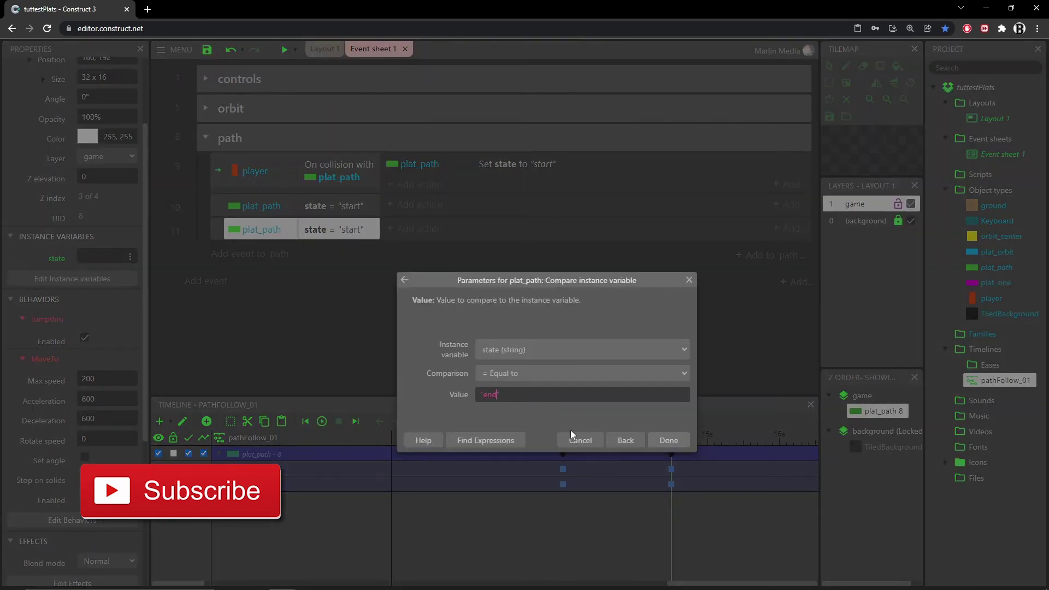
key("Return")
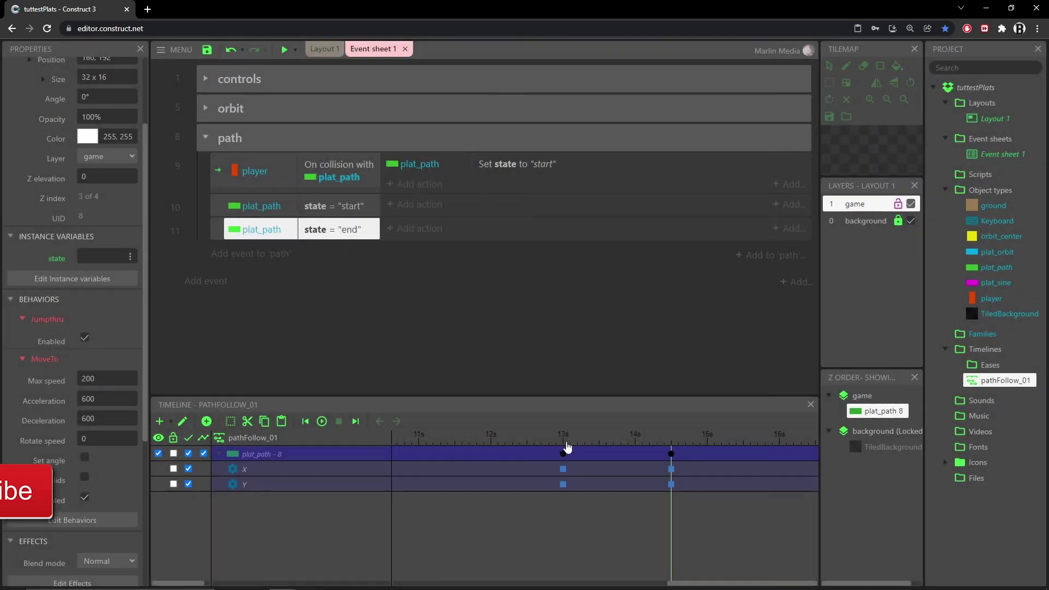
Add a plat_path MoveTo action, Move along timeline pathFollow_01 in Direct mode, to the state = "start" event.
left_click(338, 207)
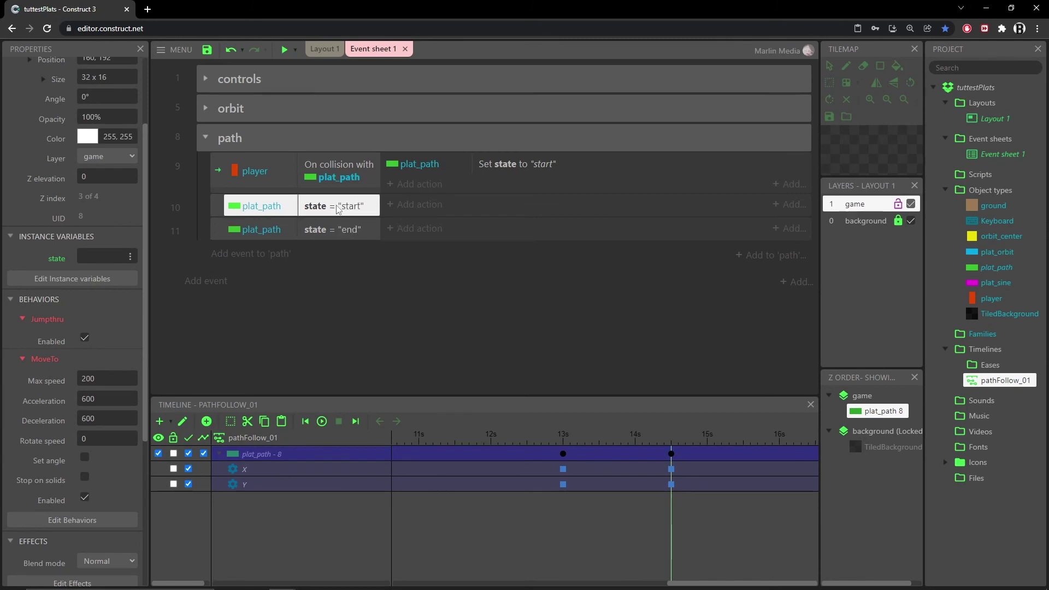
left_click(427, 204)
double_click(589, 248)
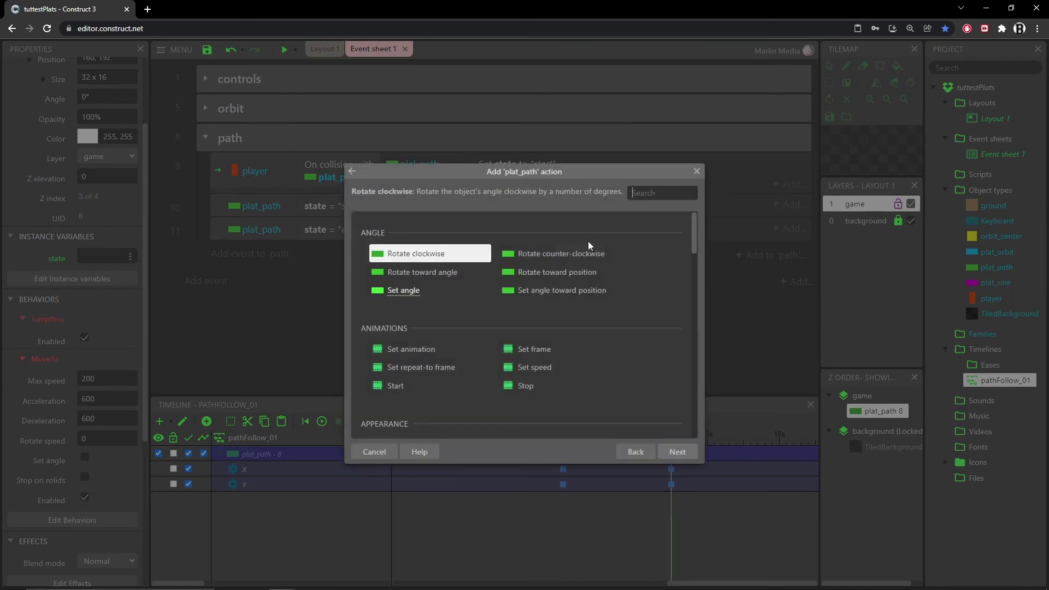
scroll(481, 341, "down", 5)
scroll(481, 341, "down", 7)
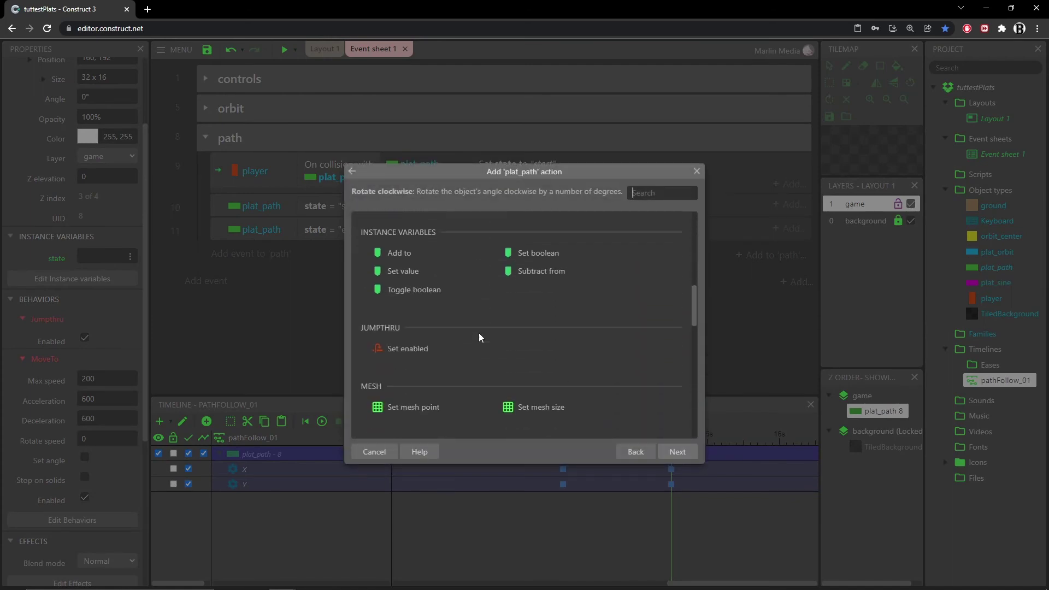
scroll(481, 328, "down", 1)
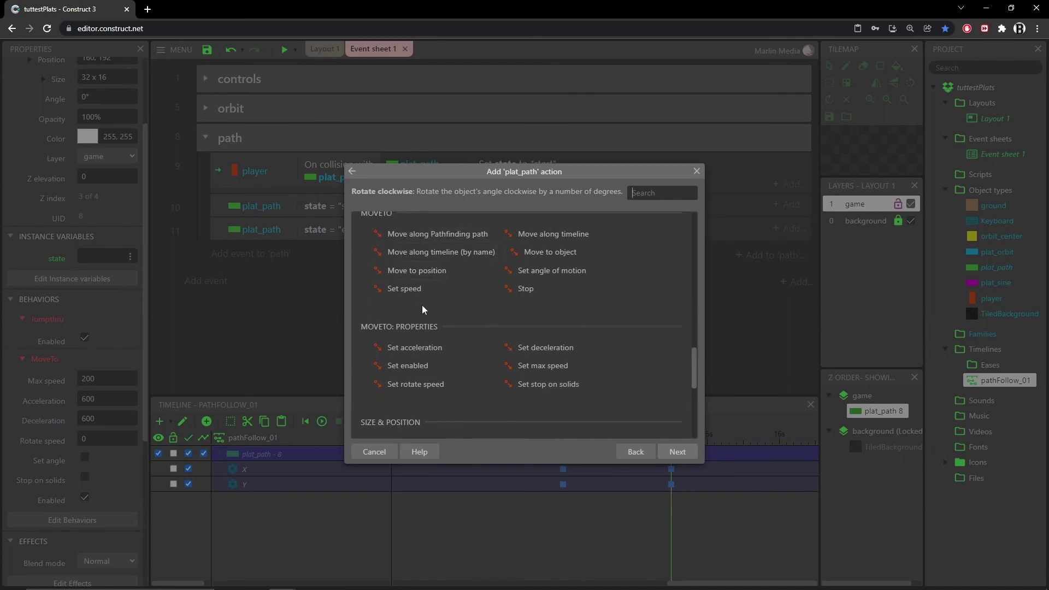
scroll(543, 365, "up", 1)
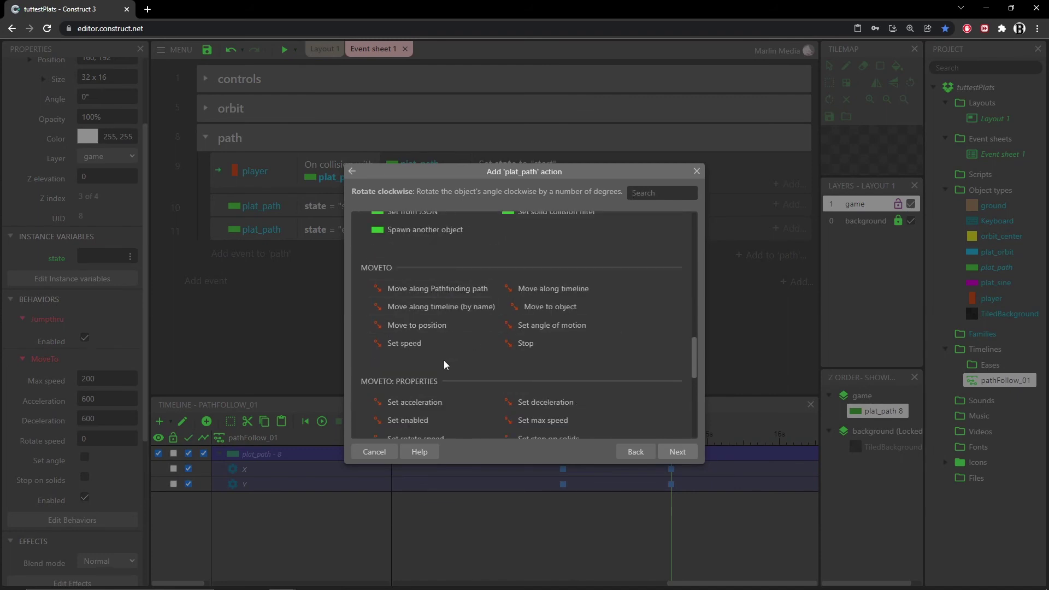
left_click(592, 294)
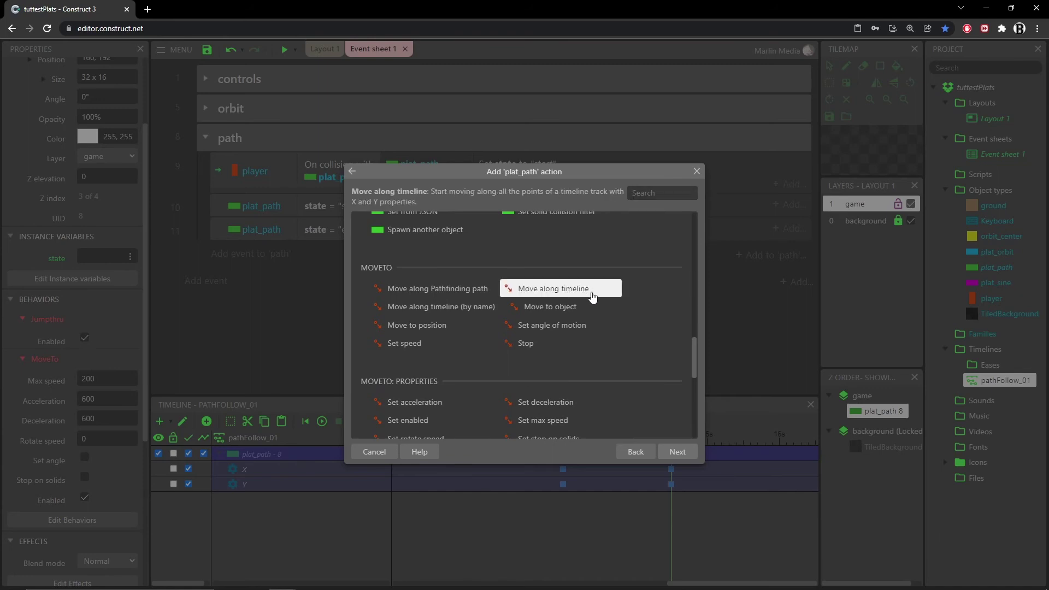
left_click(690, 455)
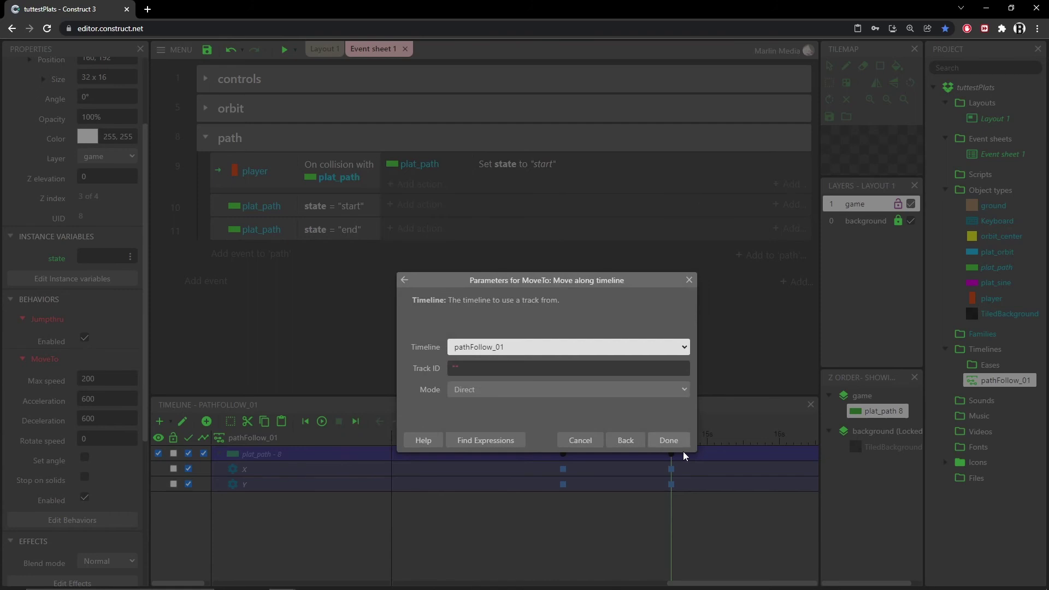
left_click(499, 351)
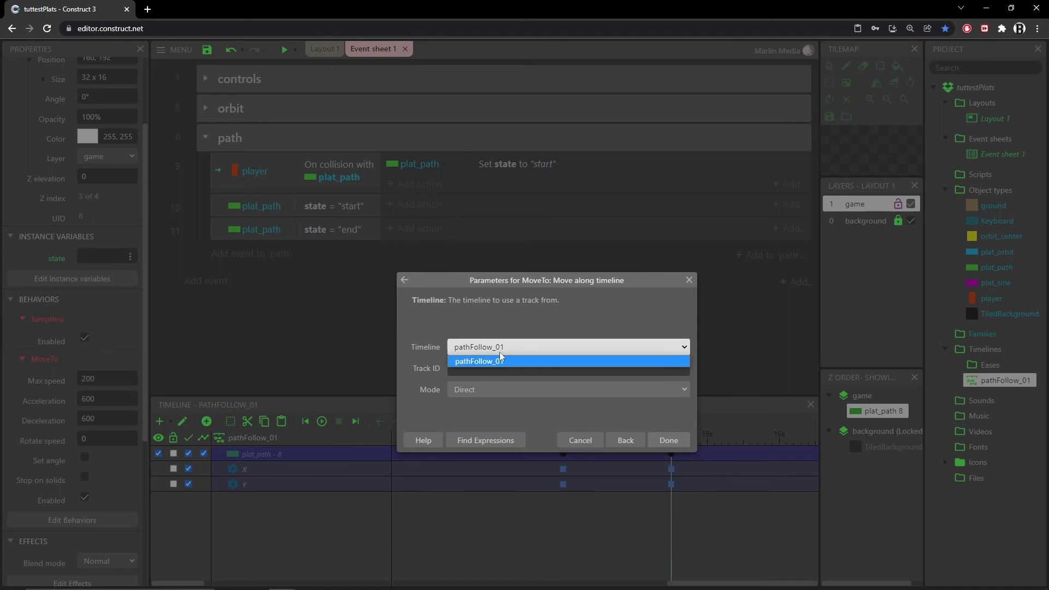
left_click(537, 350)
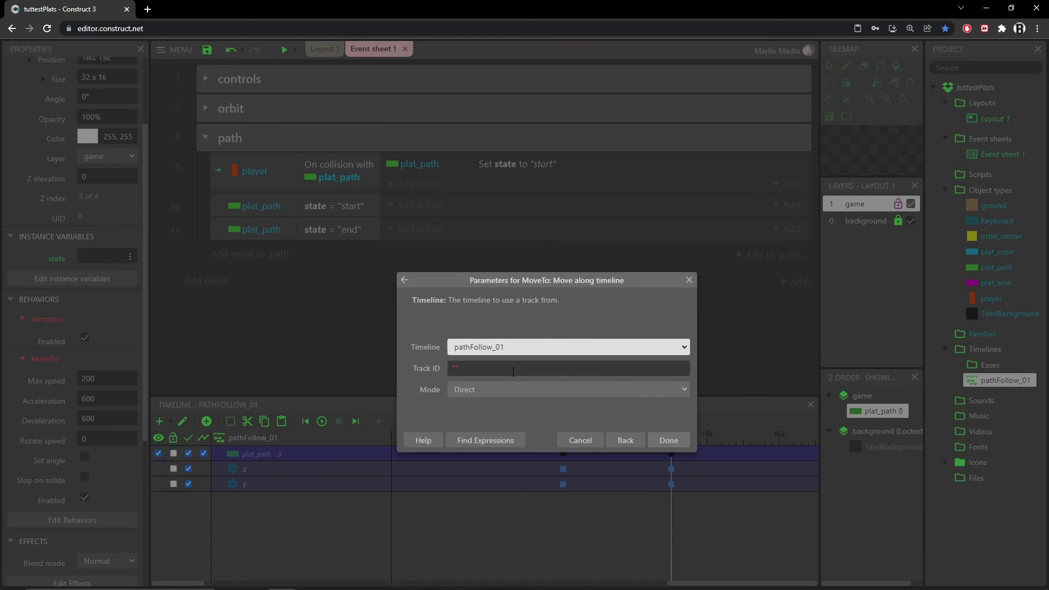
left_click(669, 440)
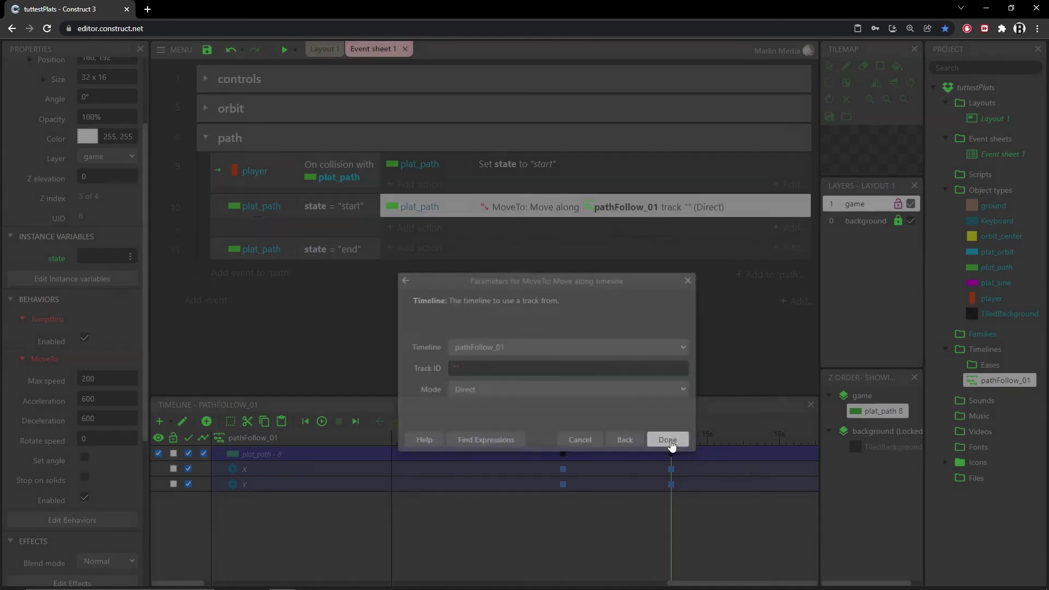
Preview the layout, make the player jump onto the green plat_path platform, and close the preview.
left_click(284, 50)
key("Right")
key("Up")
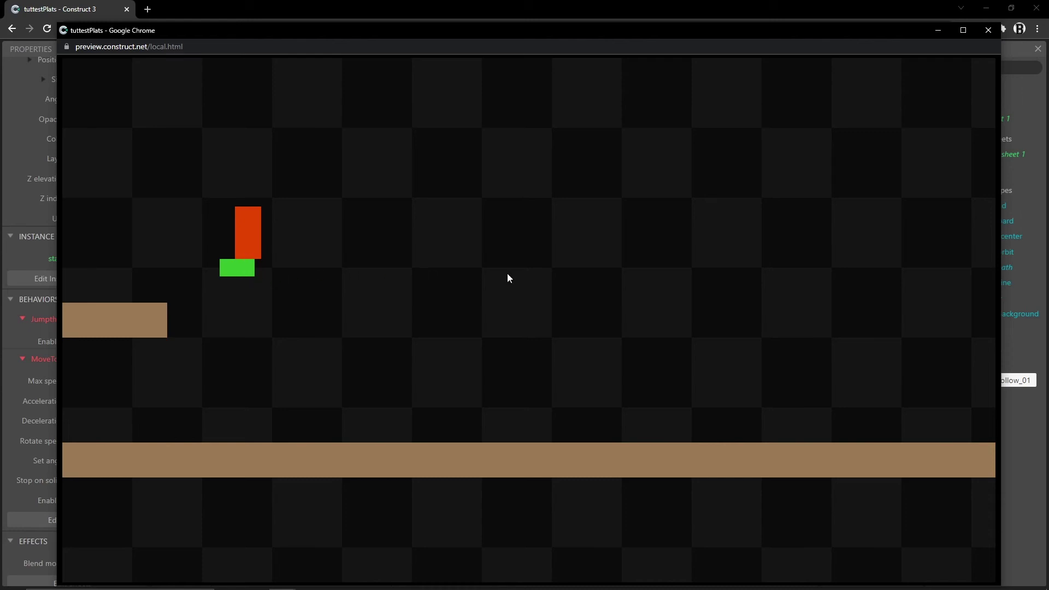
left_click(989, 30)
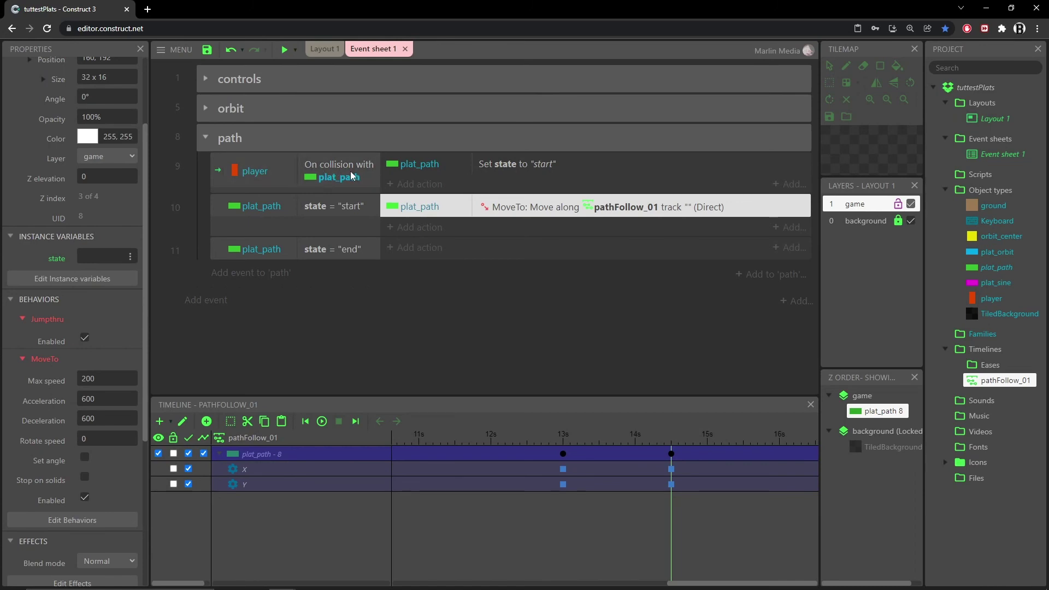
left_click(520, 162)
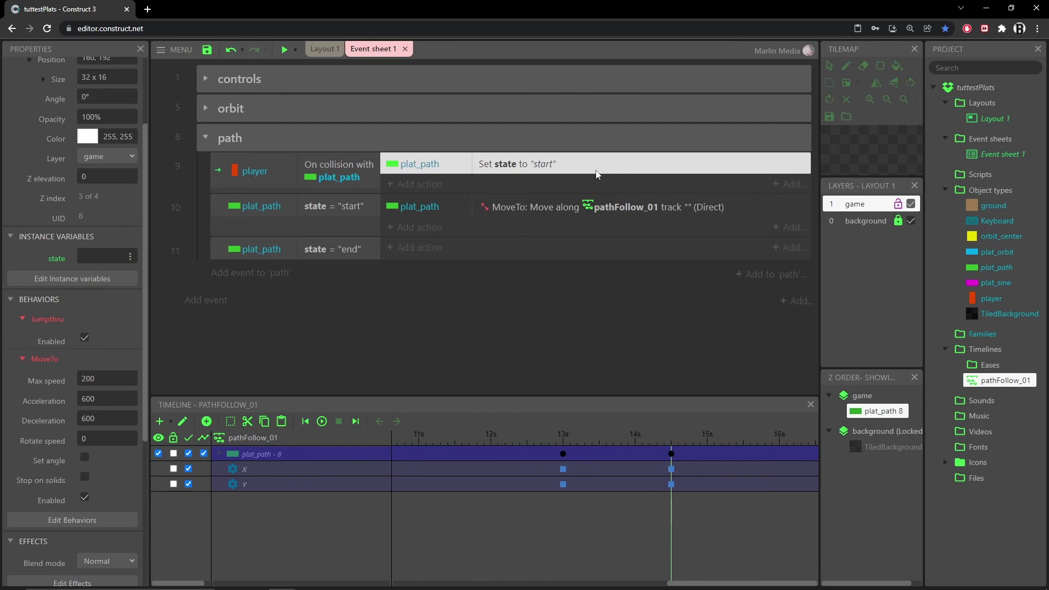
left_click(320, 208)
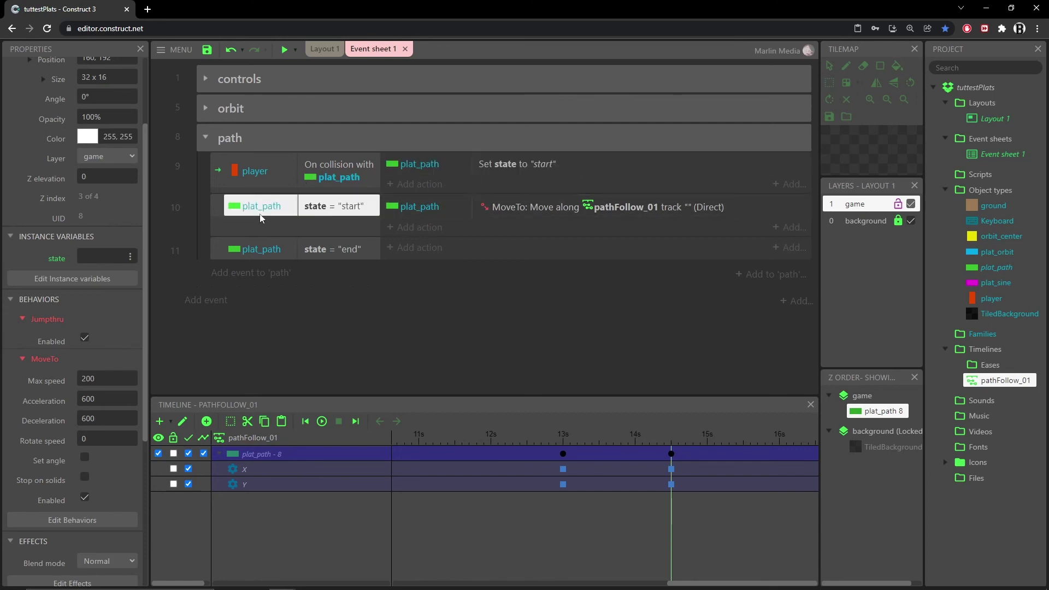
left_click(333, 224)
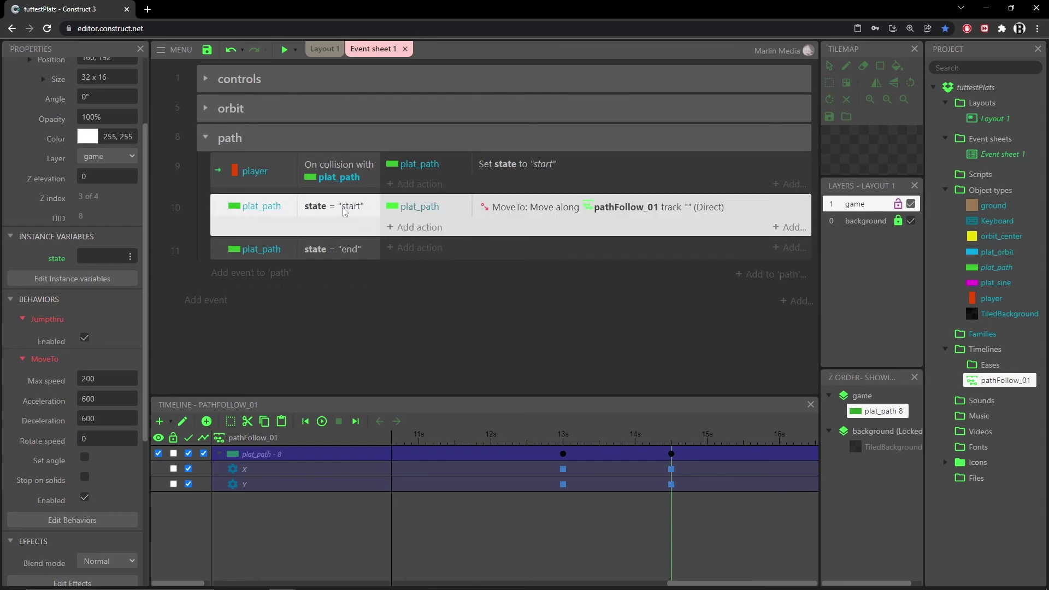
left_click(577, 208)
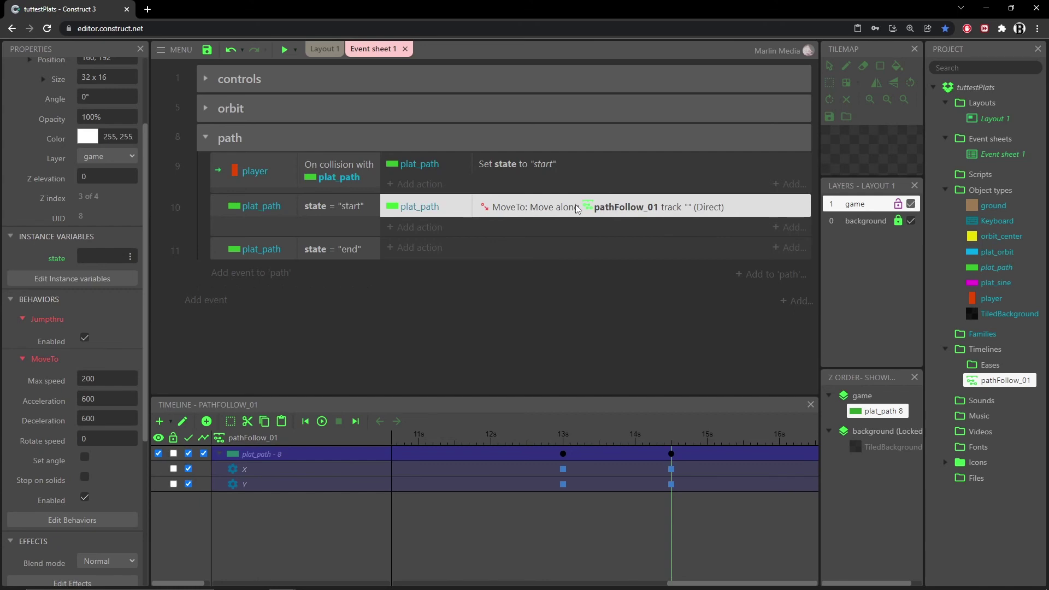
left_click(317, 207)
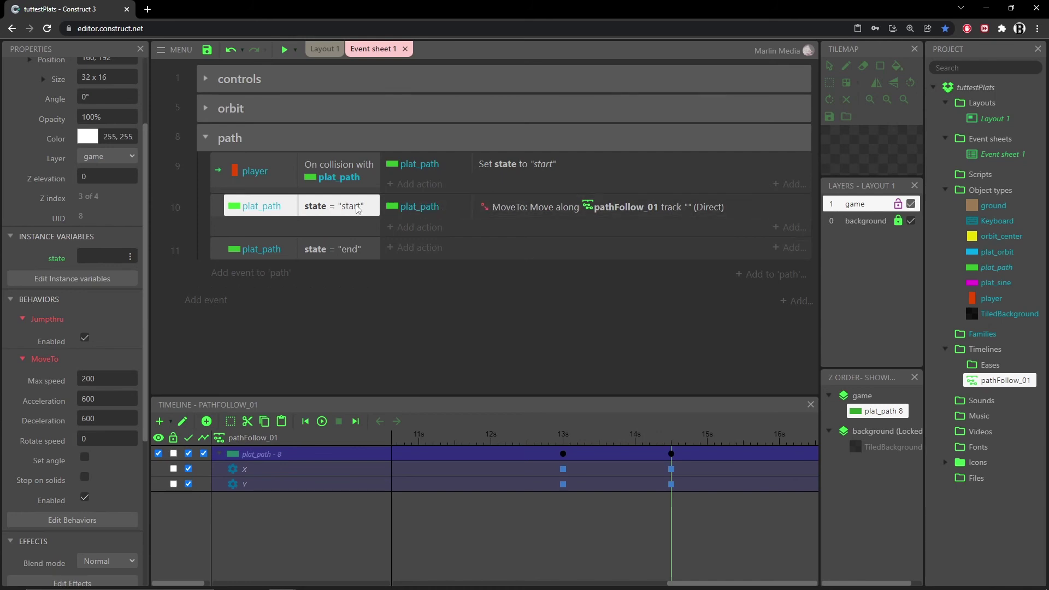
left_click(492, 208)
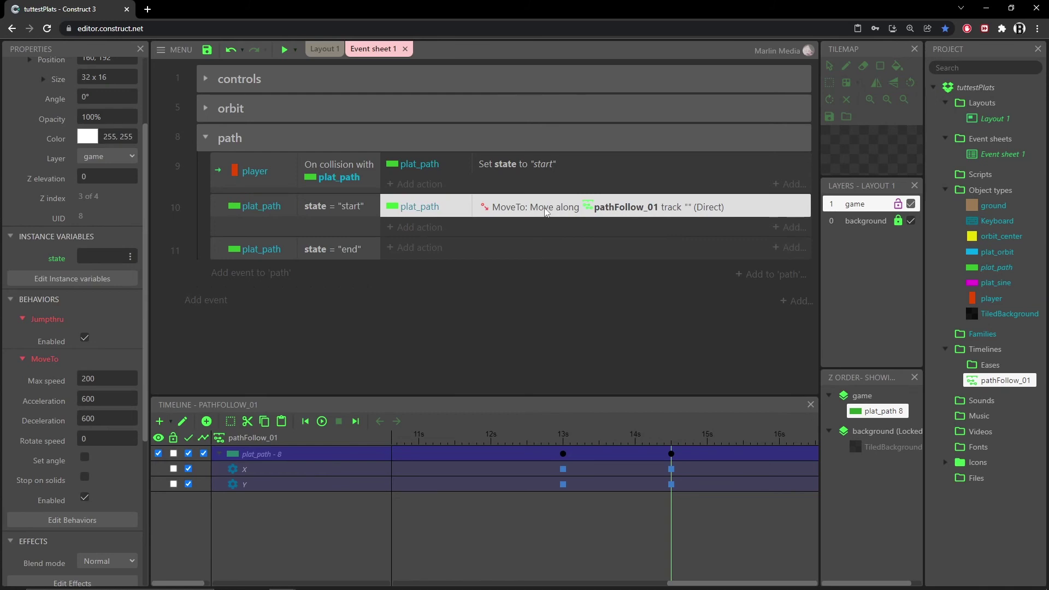
Add a System Trigger once while true sub-event under the state = "start" event and move the MoveTo timeline action into it.
left_click(243, 231)
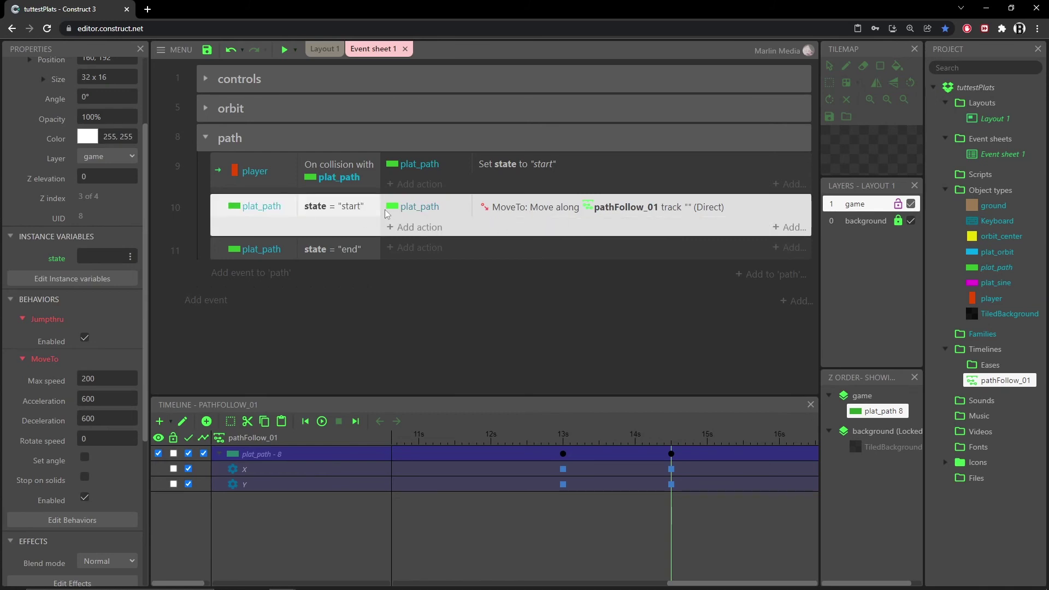
key("b")
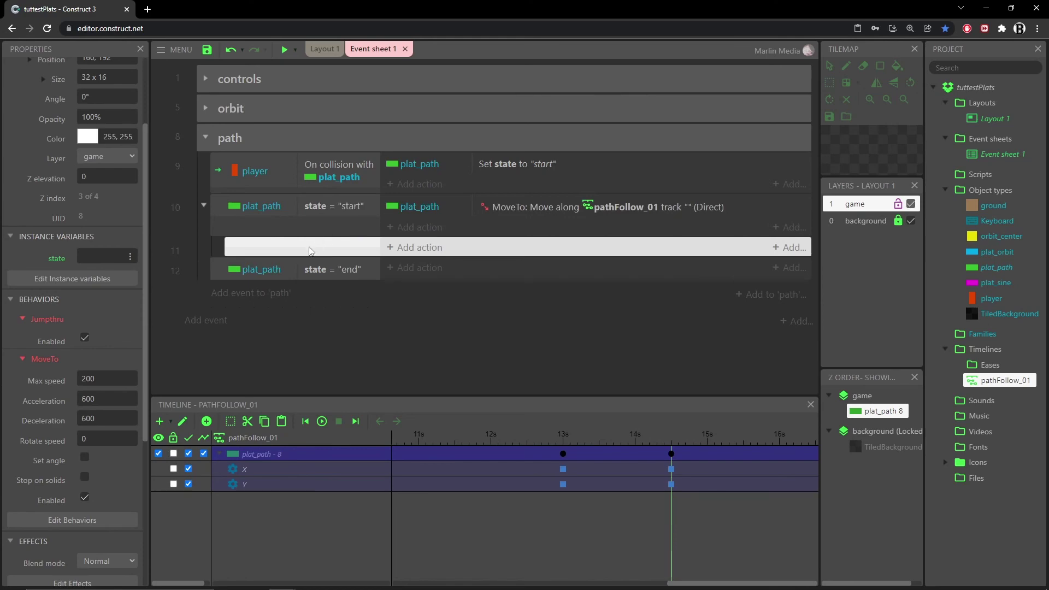
double_click(282, 252)
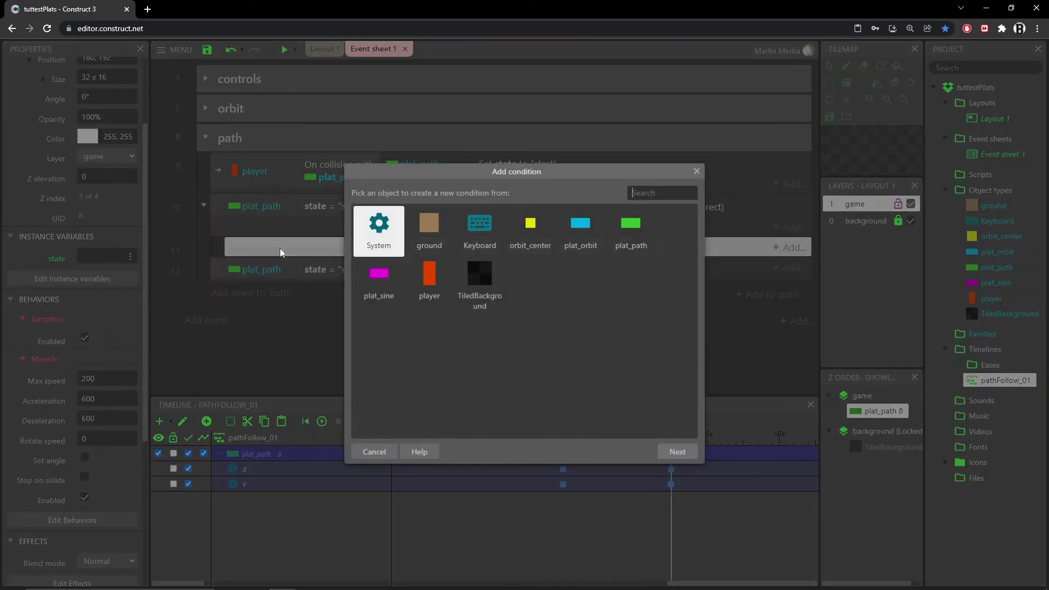
double_click(381, 232)
type("tri")
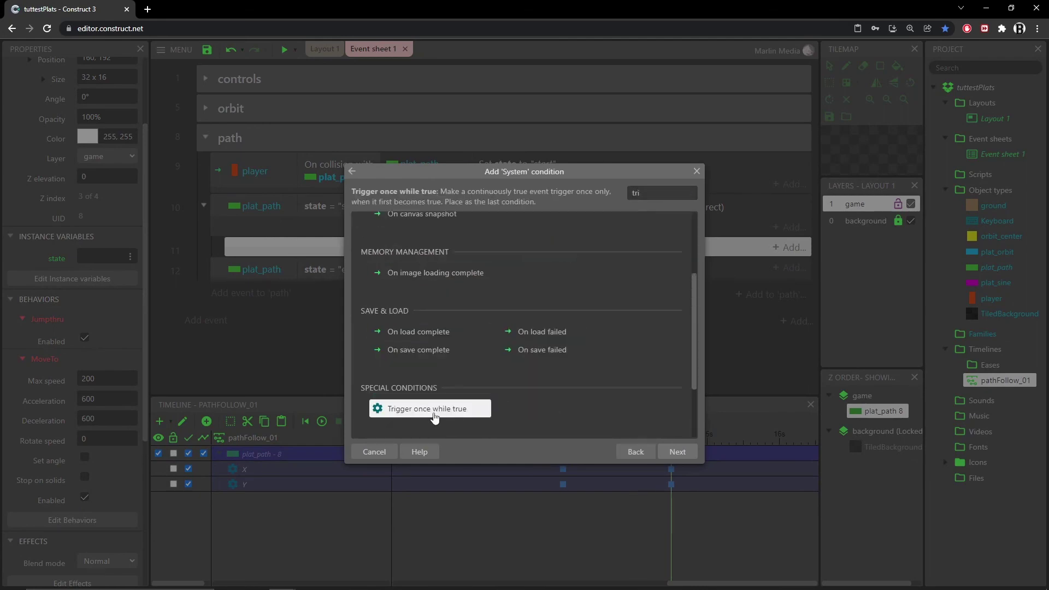
double_click(435, 416)
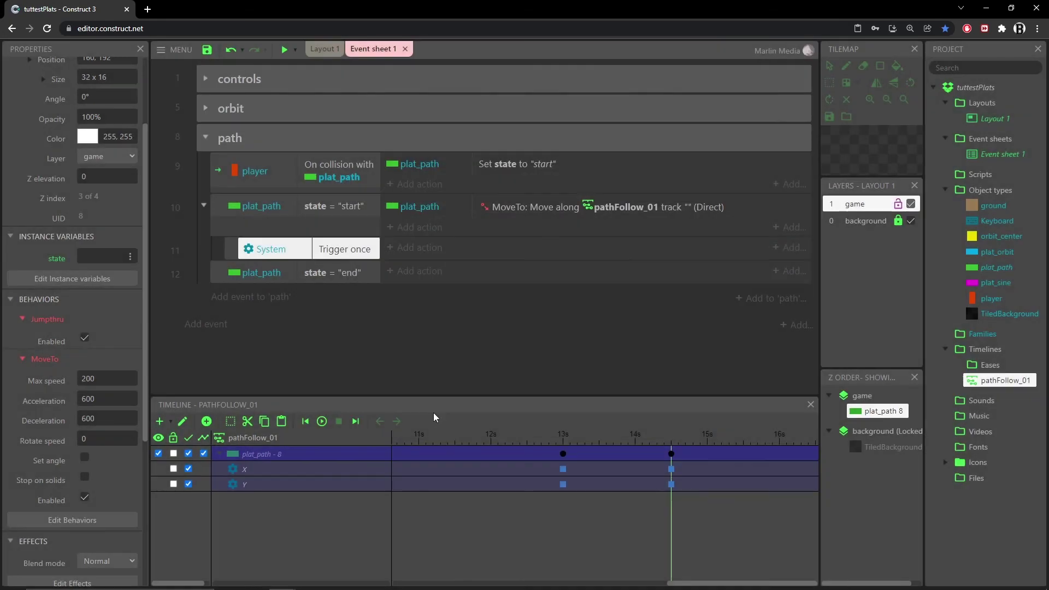
left_click_drag(510, 208, 510, 245)
Preview the layout, ride the plat_path platform with the player until it stops, jump off it, and close the preview.
left_click(285, 49)
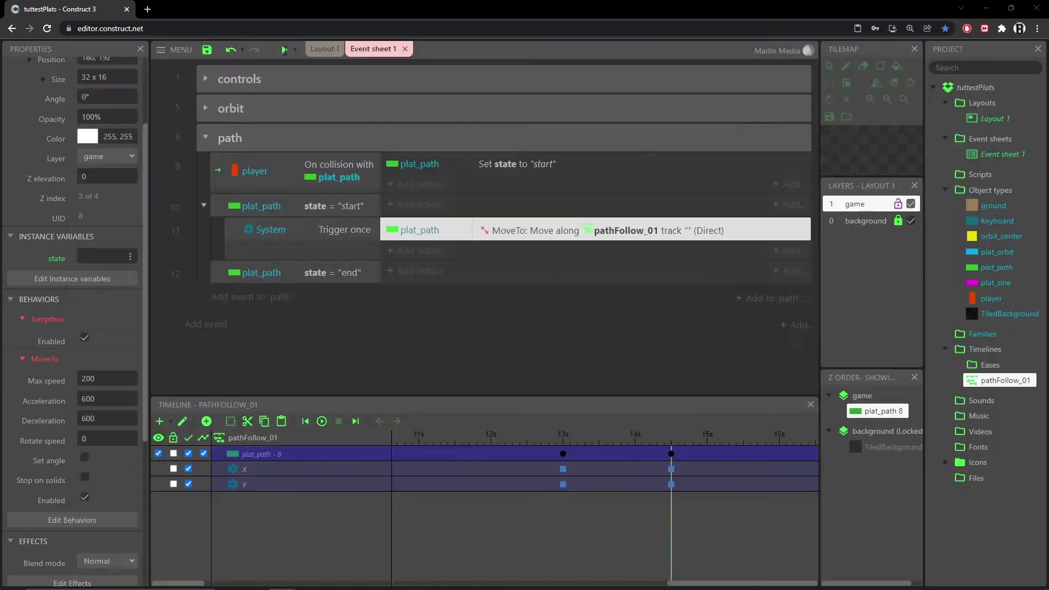
key("Up")
key("Right")
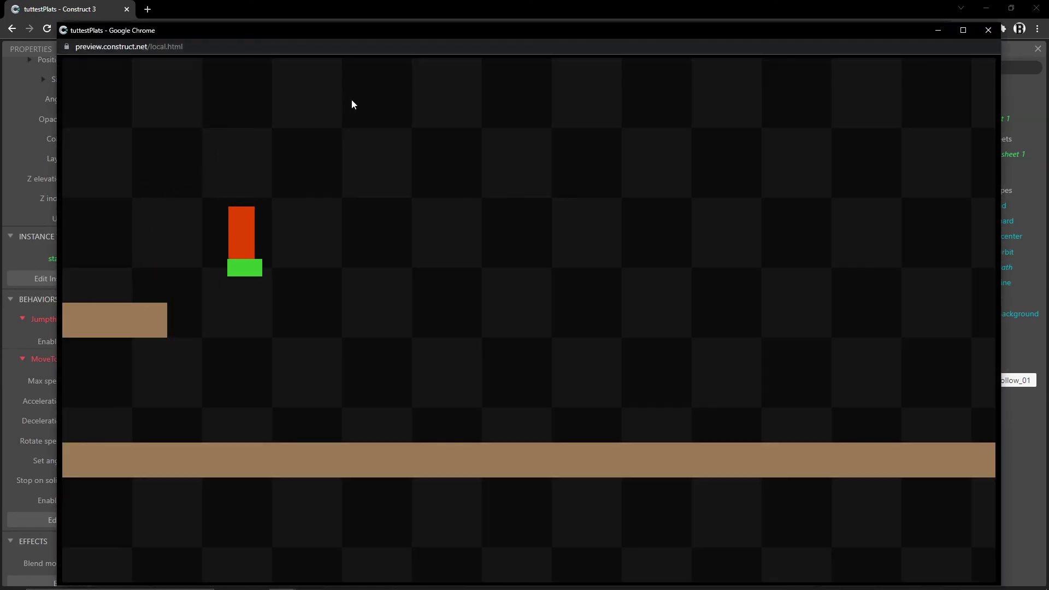
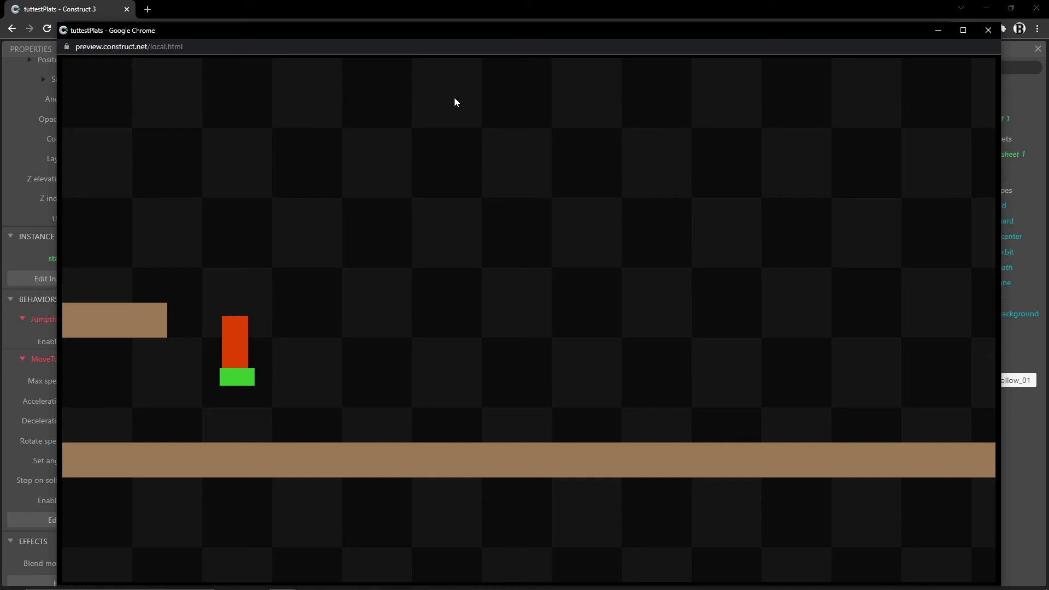
key("Up")
key("Left")
key("Right")
key("Up")
key("Right")
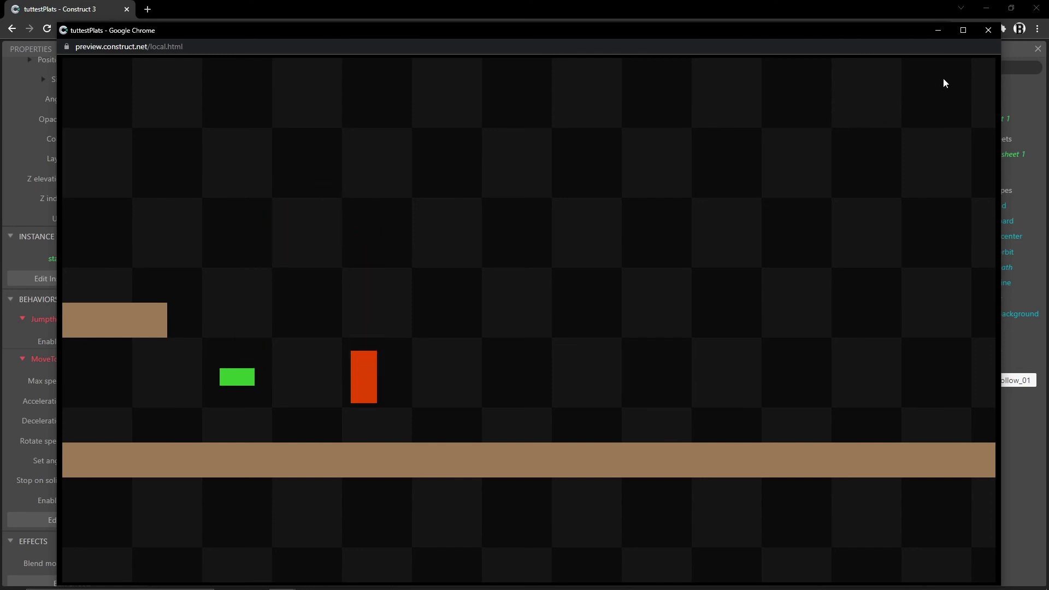
left_click(990, 32)
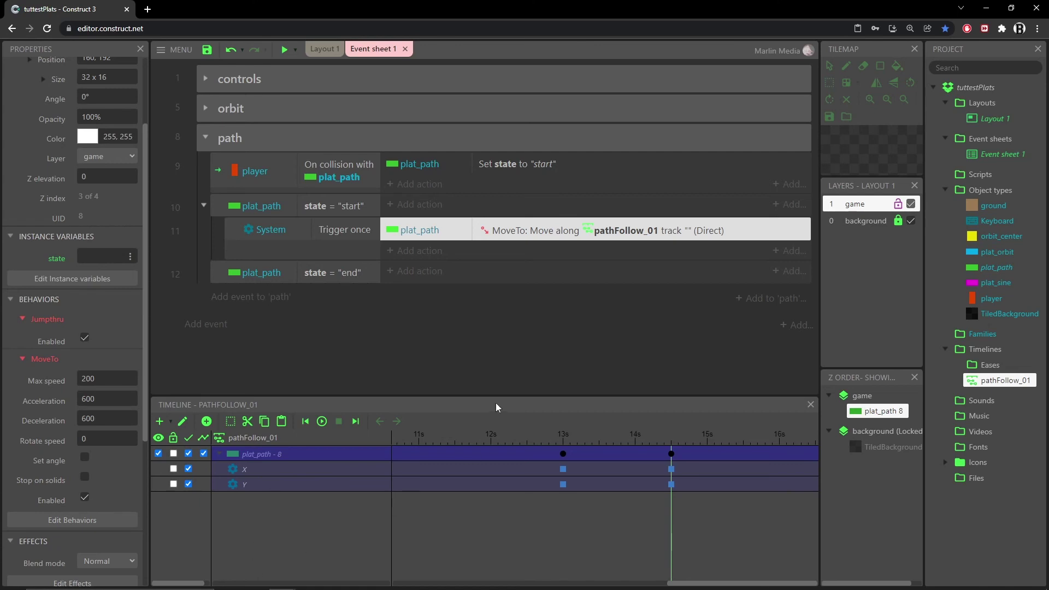
left_click(332, 277)
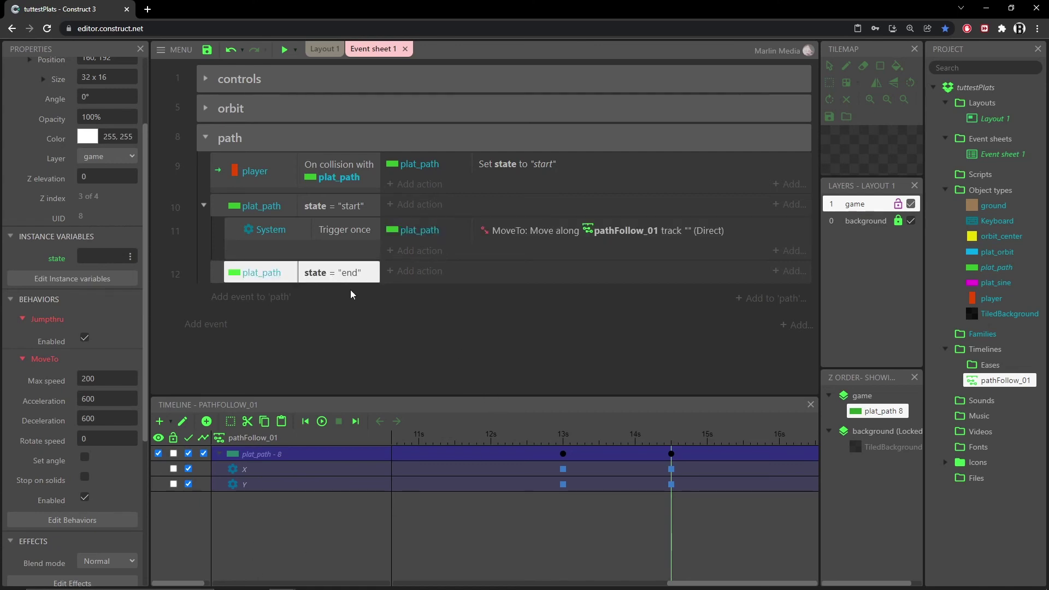
left_click(511, 235)
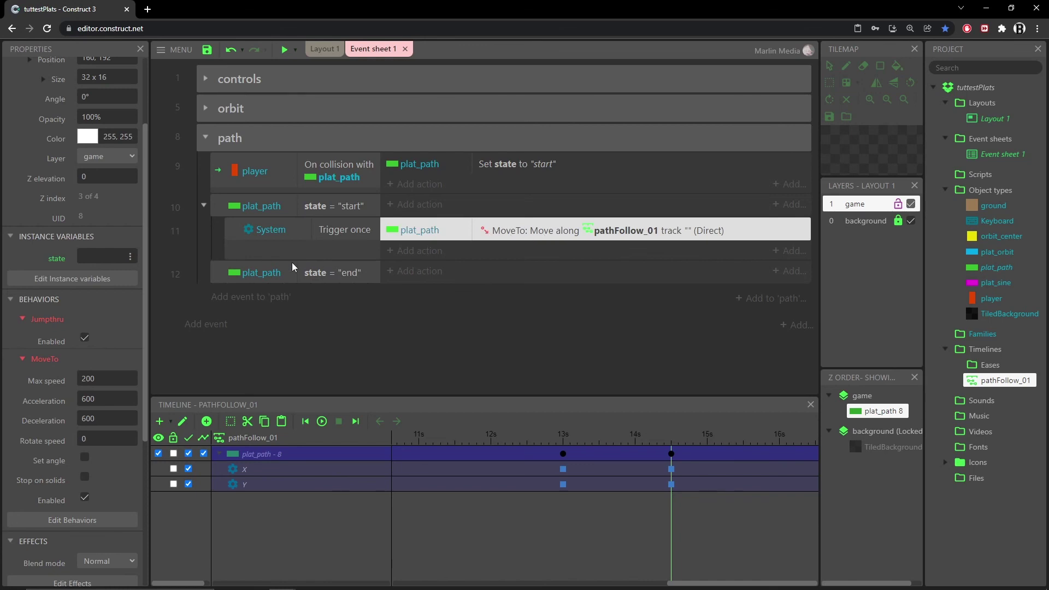
key("Escape")
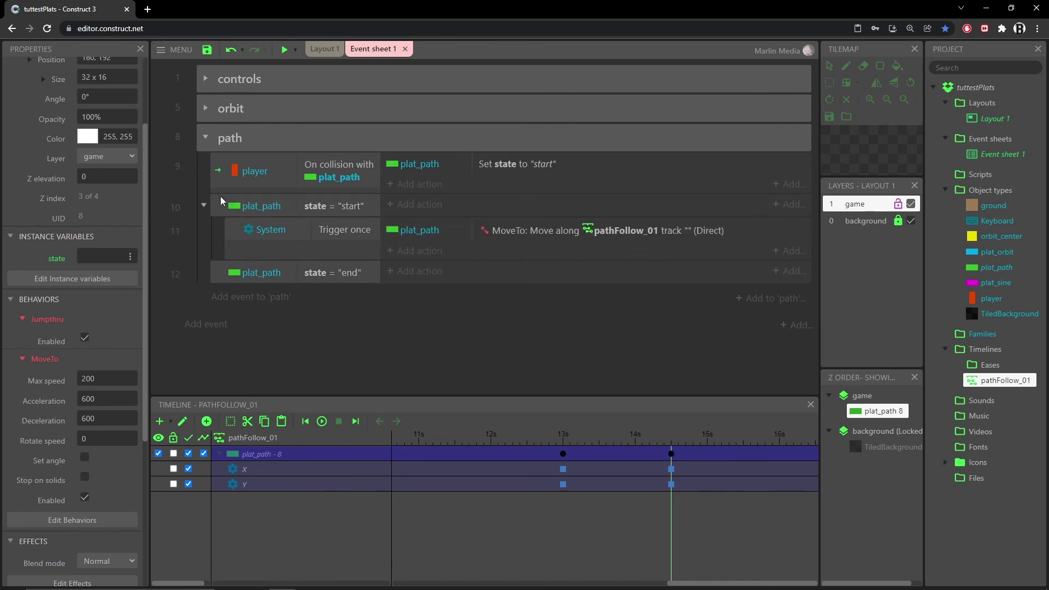
Add a sub-event under the state = "start" event with an inverted plat_path MoveTo Is moving condition.
left_click(216, 203)
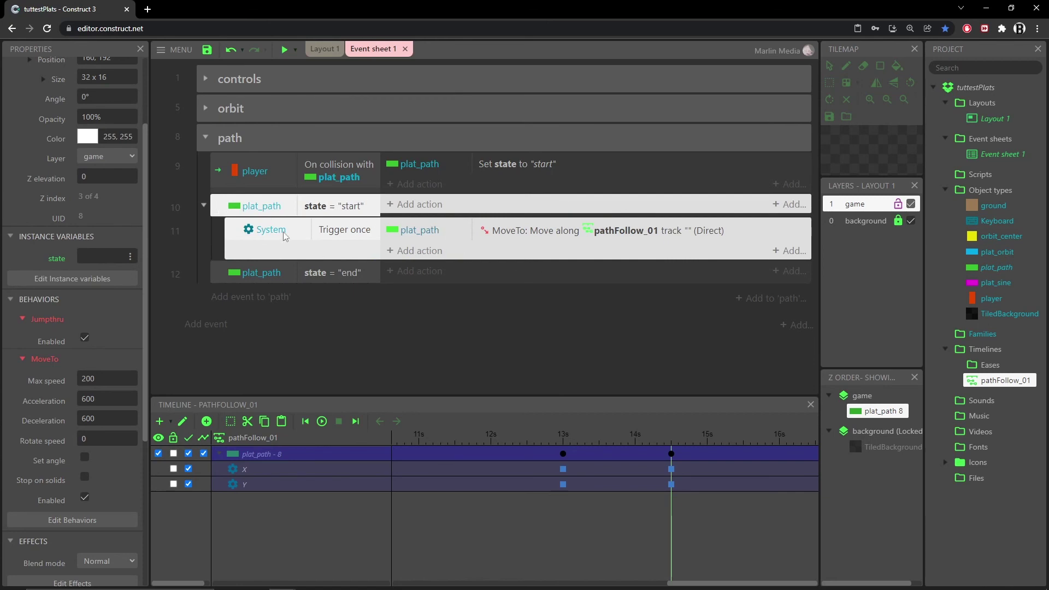
key("b")
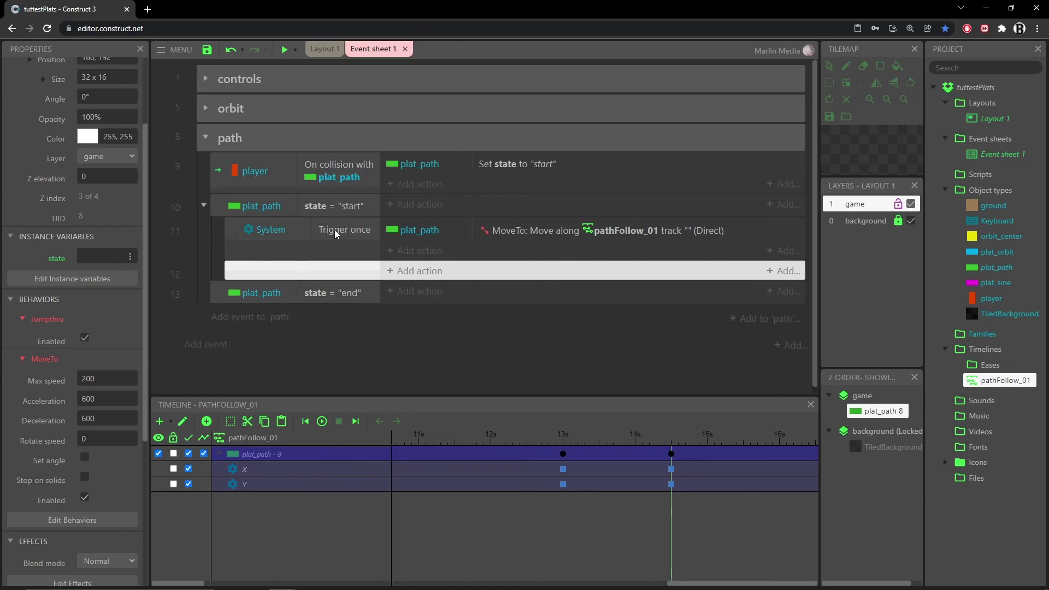
double_click(268, 275)
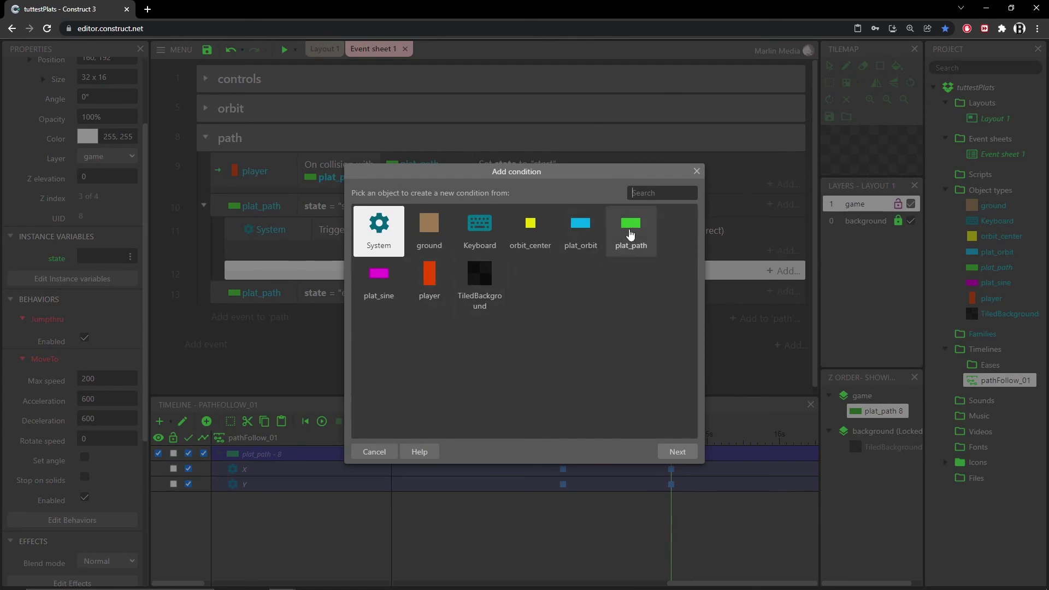
double_click(630, 230)
scroll(454, 307, "down", 10)
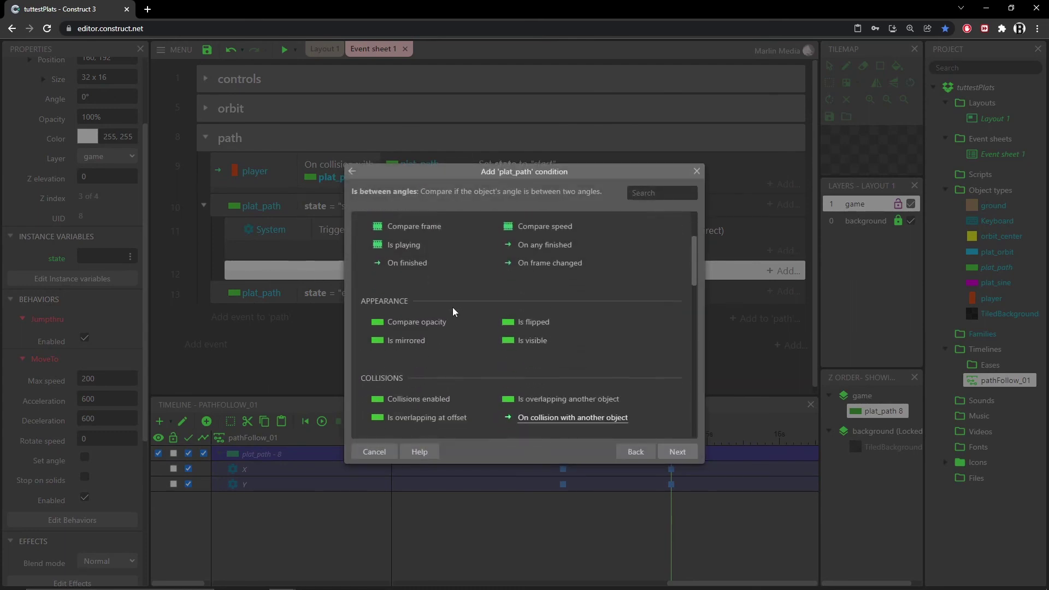
scroll(447, 306, "down", 2)
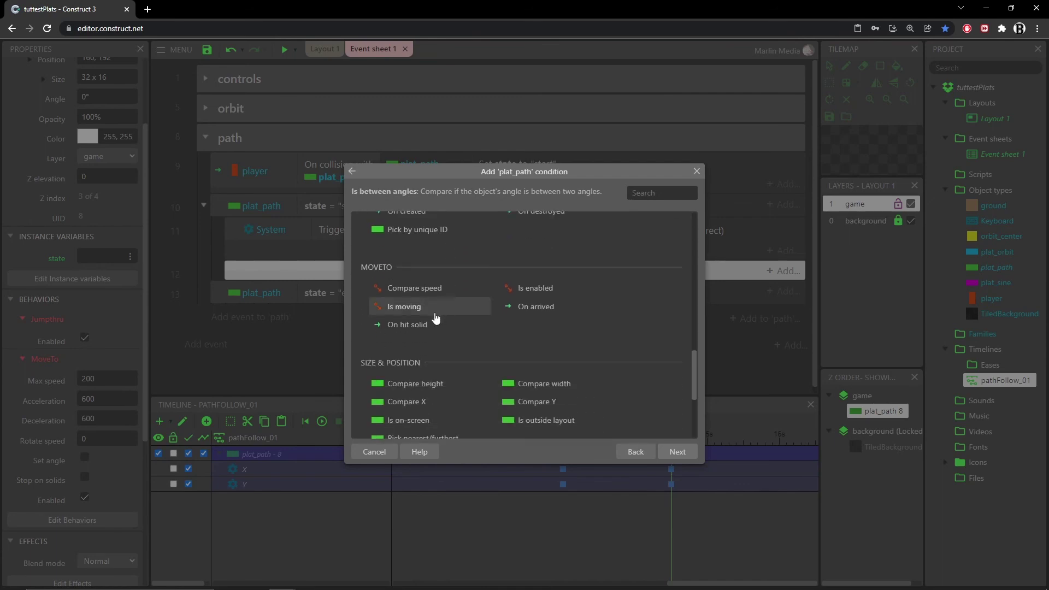
left_click(405, 308)
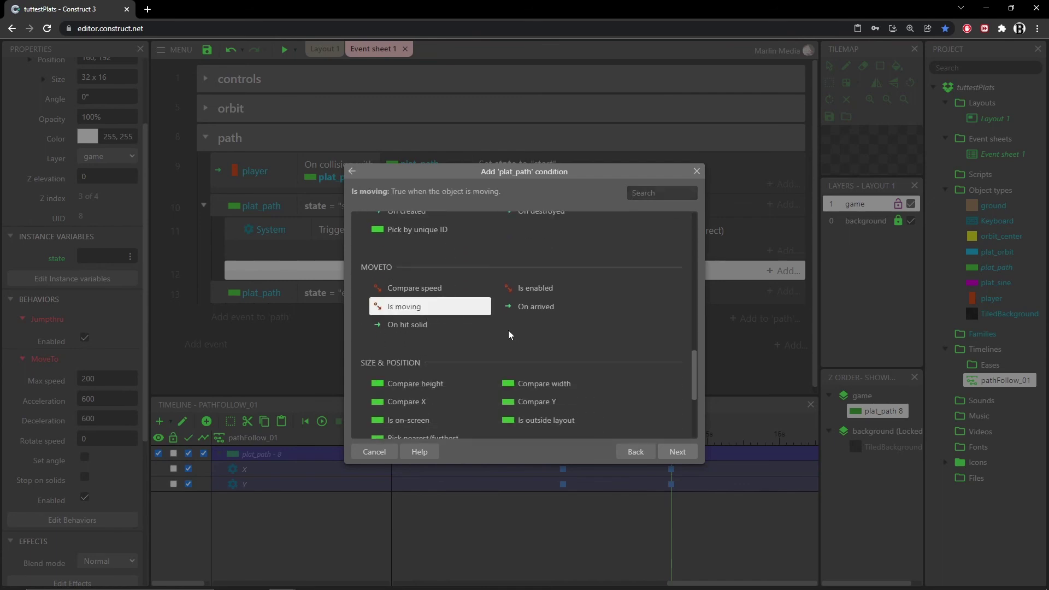
left_click(681, 452)
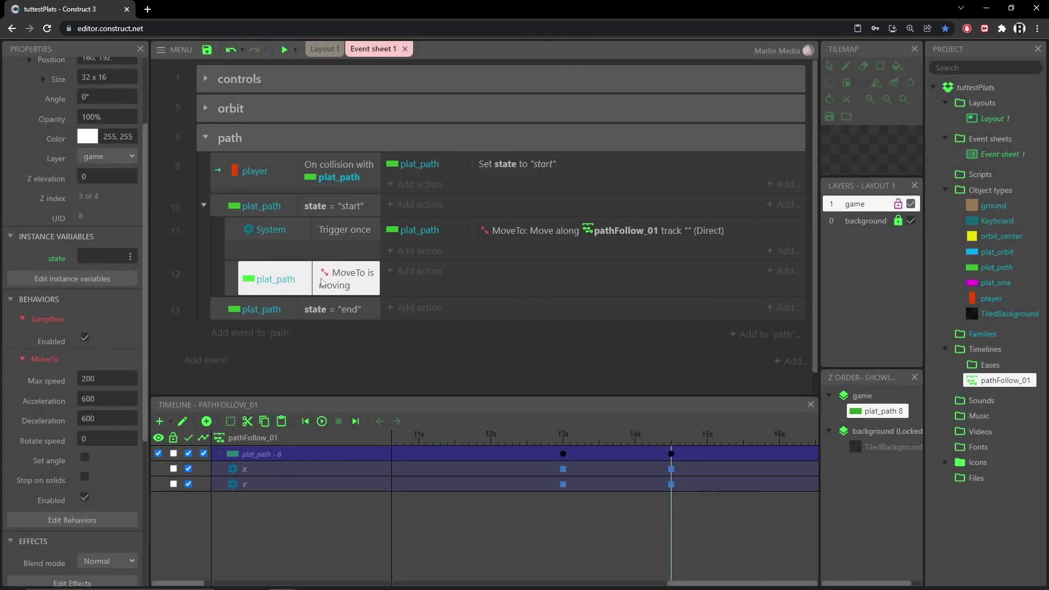
key("i")
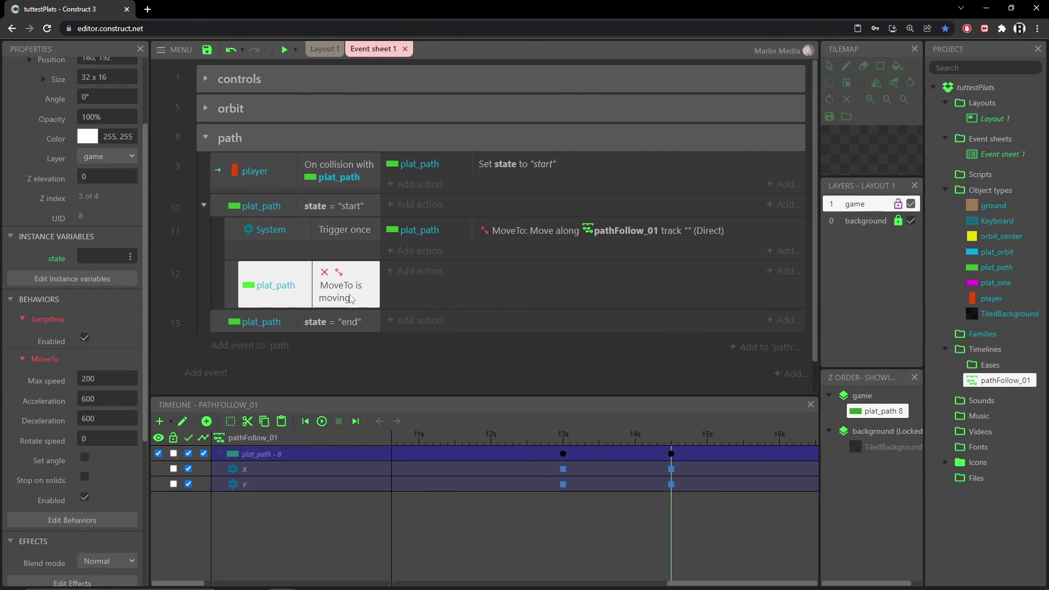
left_click(531, 166)
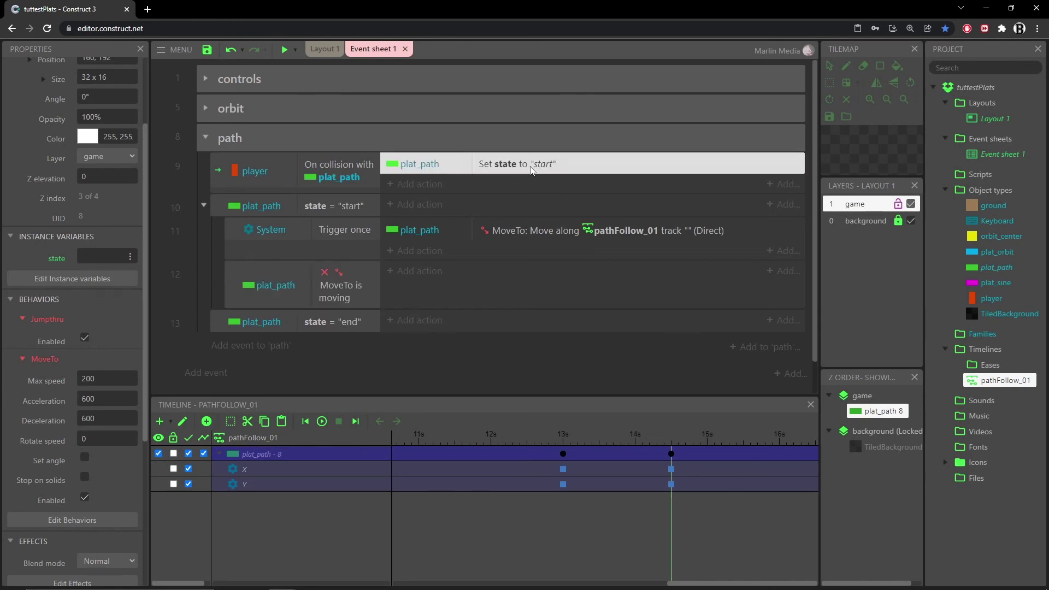
left_click(334, 213)
left_click(553, 235)
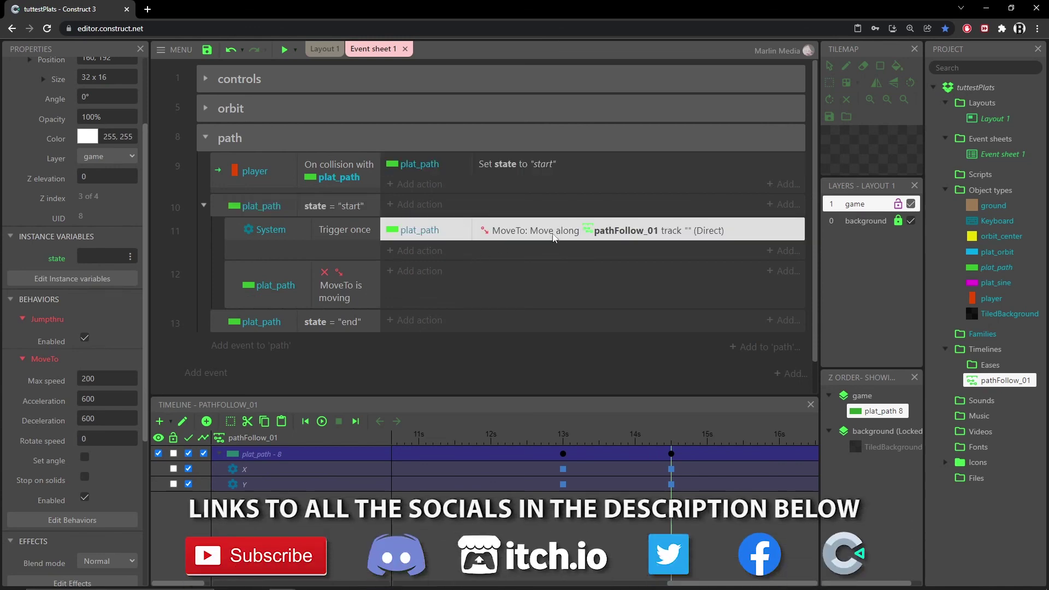
left_click(336, 298)
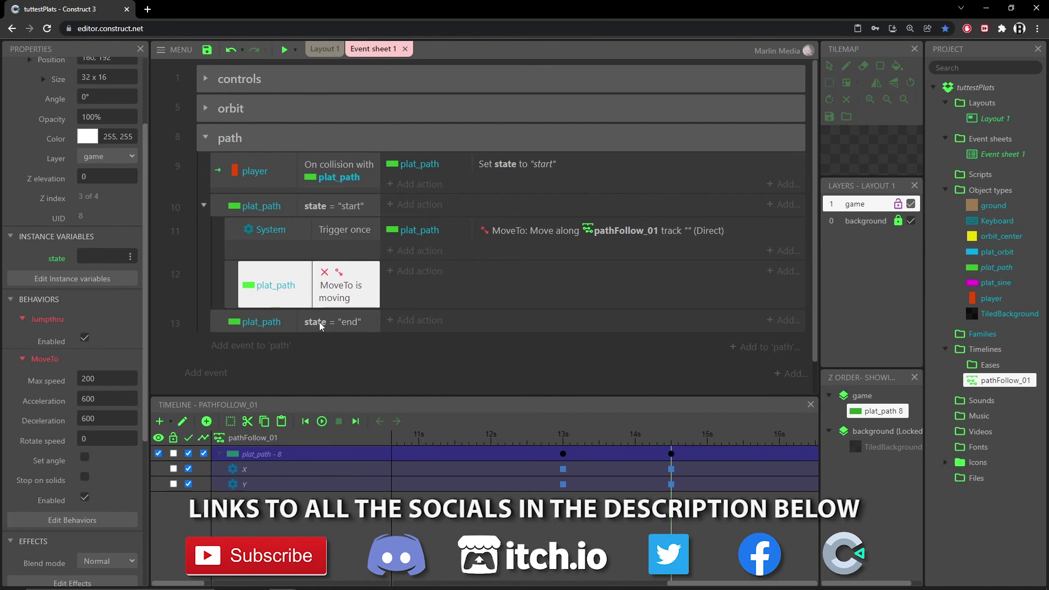
Add a plat_path Set value action that sets state to "end" in the inverted MoveTo Is moving sub-event.
left_click(430, 272)
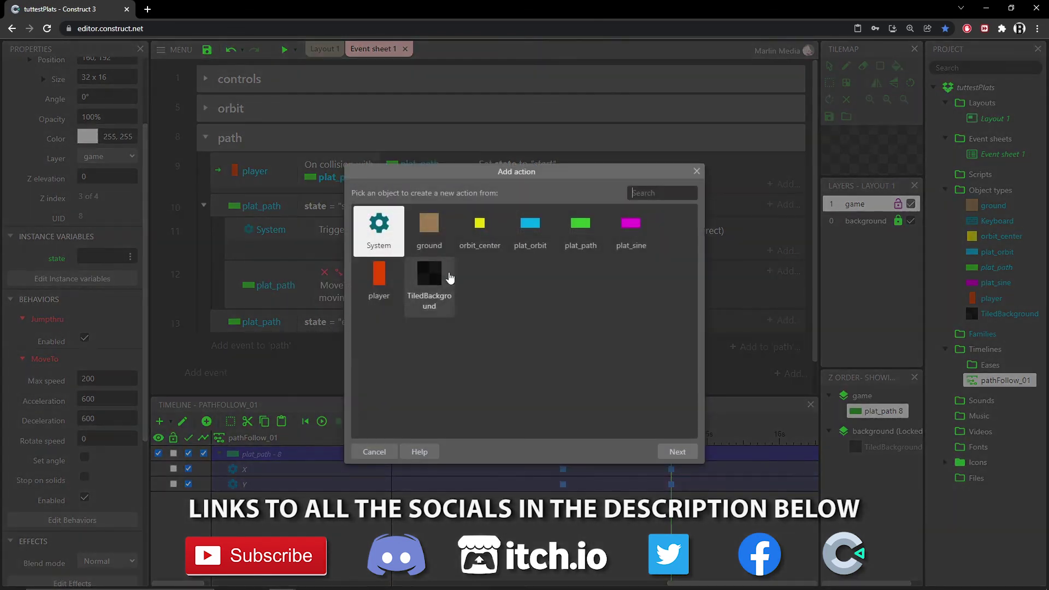
double_click(578, 228)
scroll(484, 325, "down", 8)
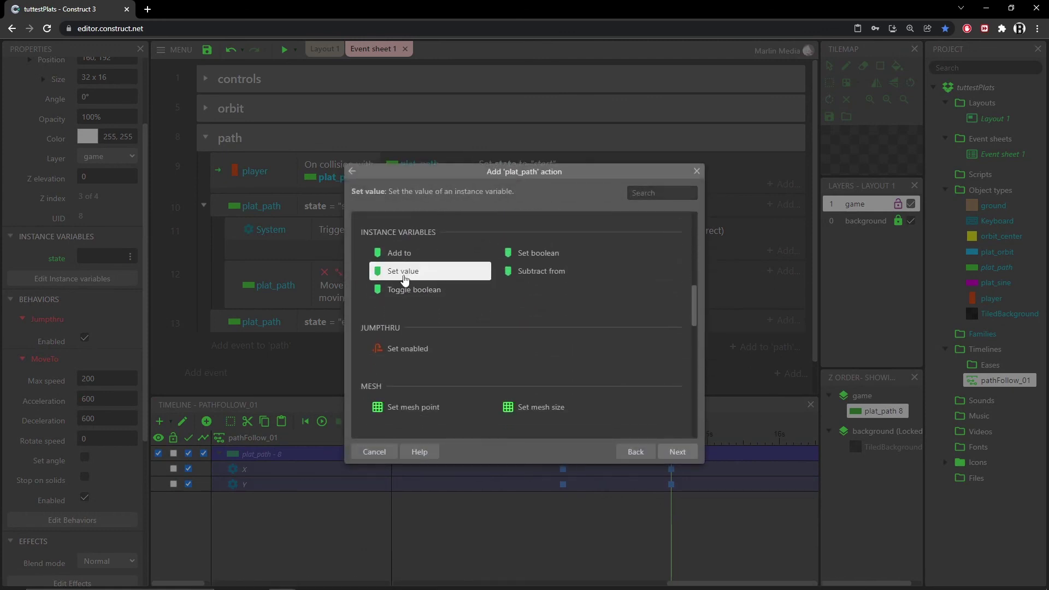
double_click(396, 269)
left_click(549, 372)
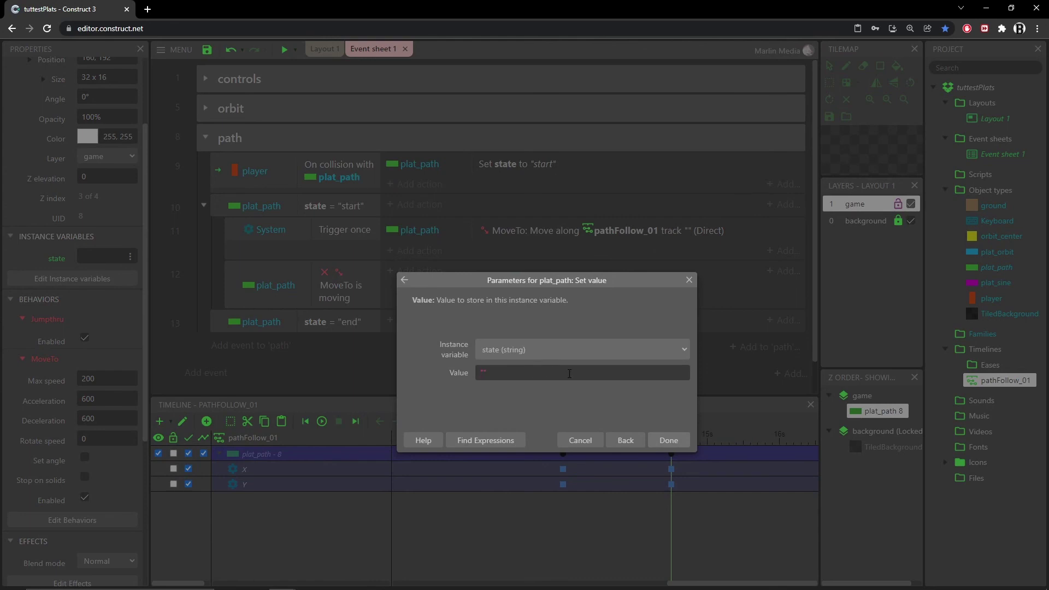
type("\"end")
key("Return")
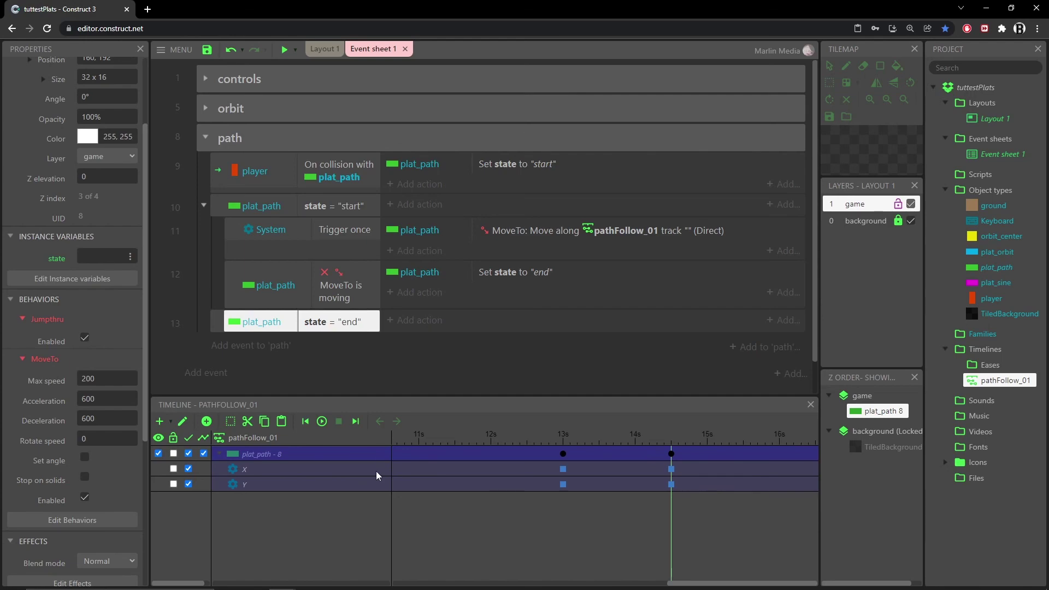
Start a plat_path MoveTo Move to position action in the state = "end" event.
left_click(420, 320)
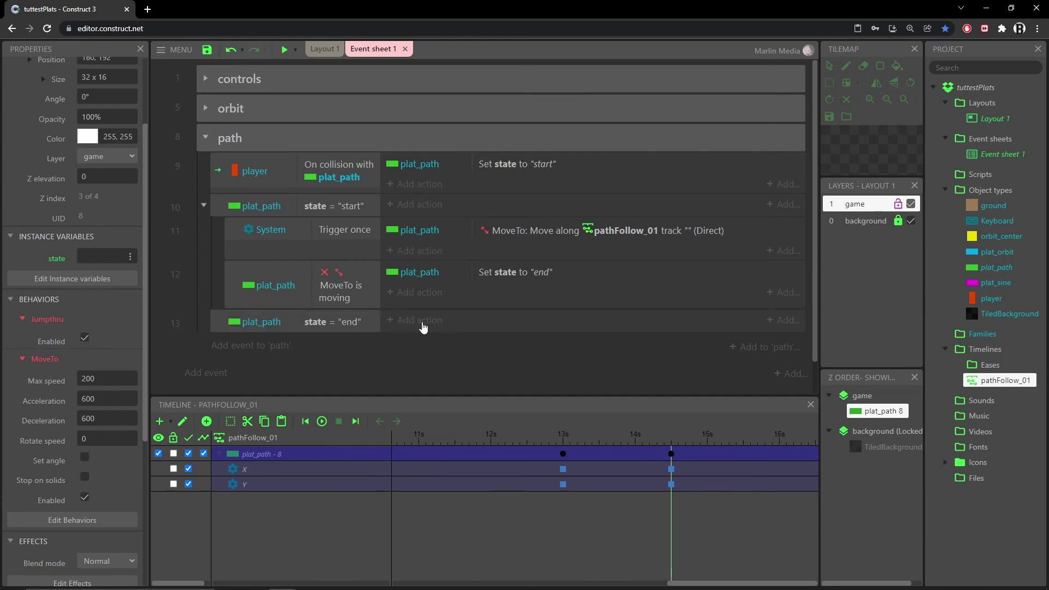
double_click(581, 232)
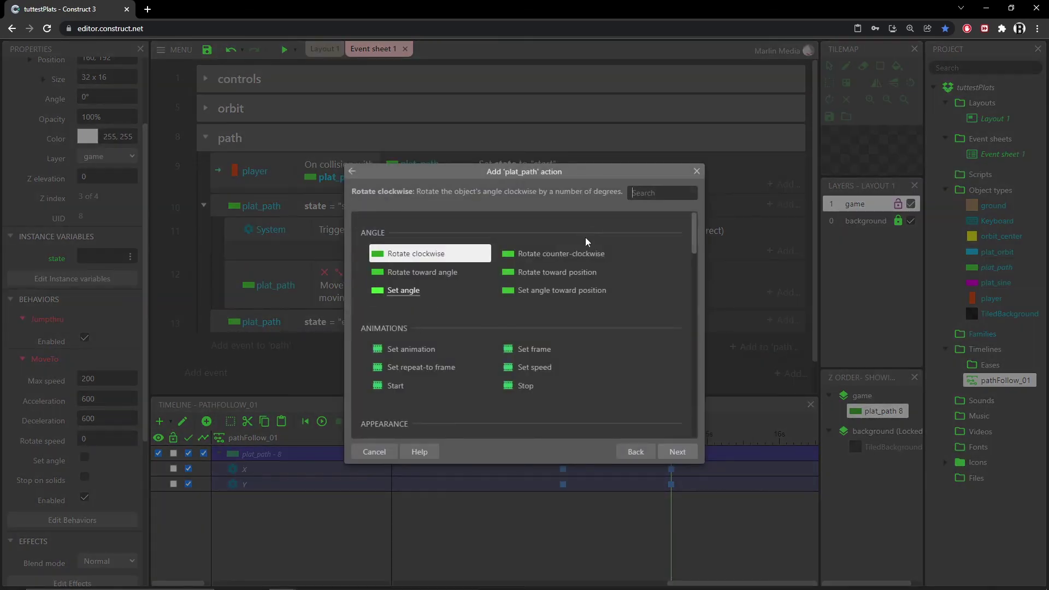
scroll(539, 340, "down", 10)
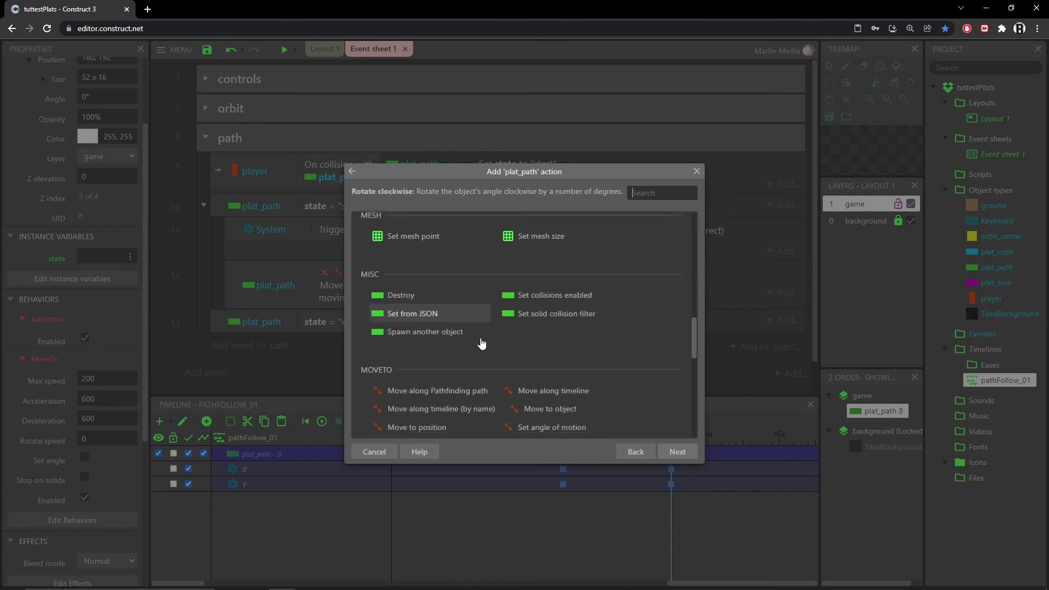
scroll(481, 342, "down", 1)
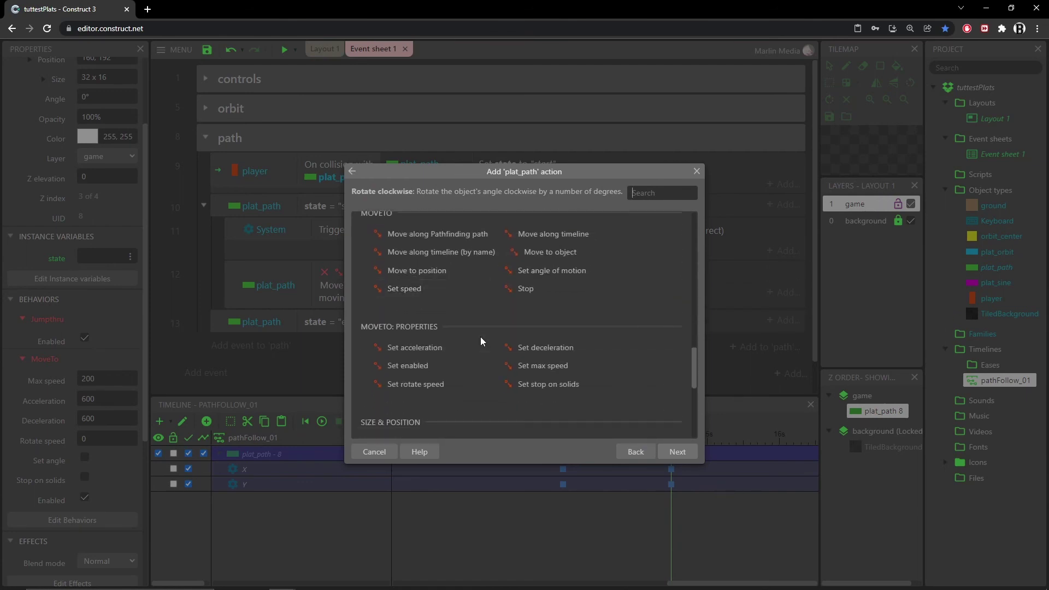
left_click(429, 272)
double_click(438, 273)
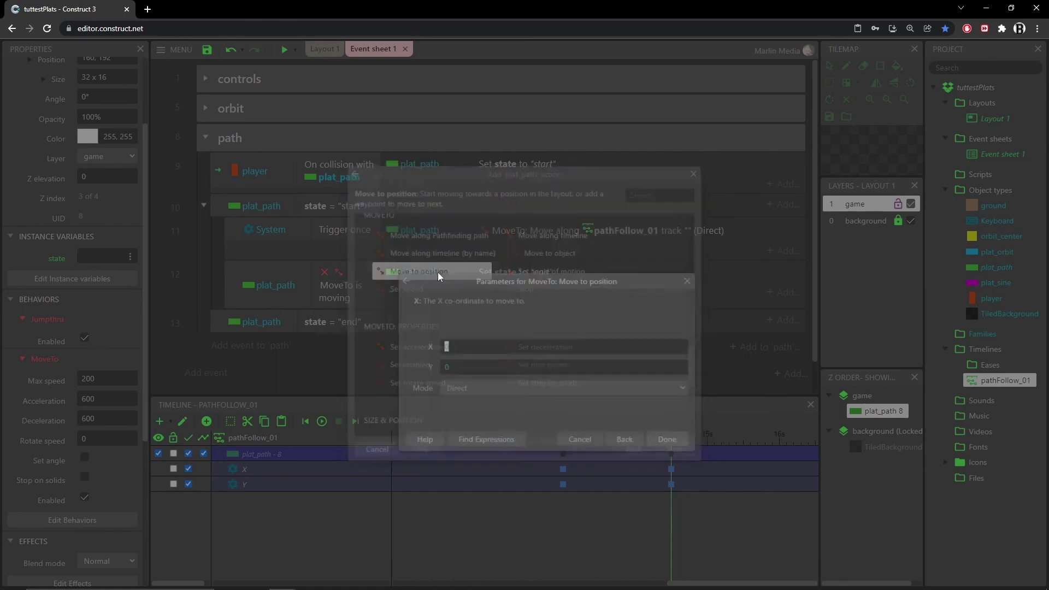
left_click_drag(455, 282, 459, 213)
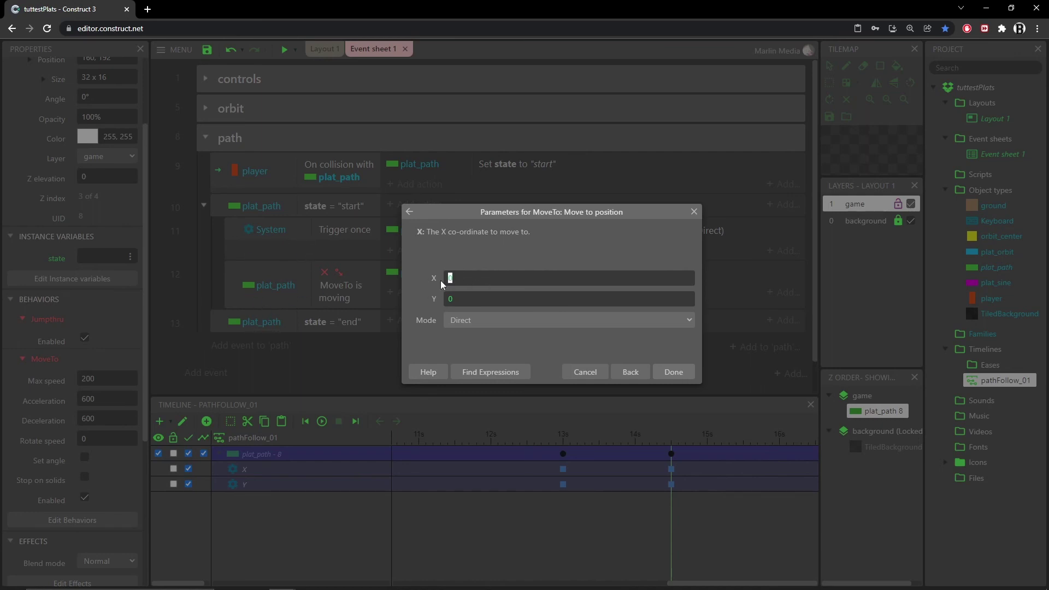
Set the plat_path Move to position action's X to Self.X and Y to Self.Y + 500, and confirm the action.
type("self")
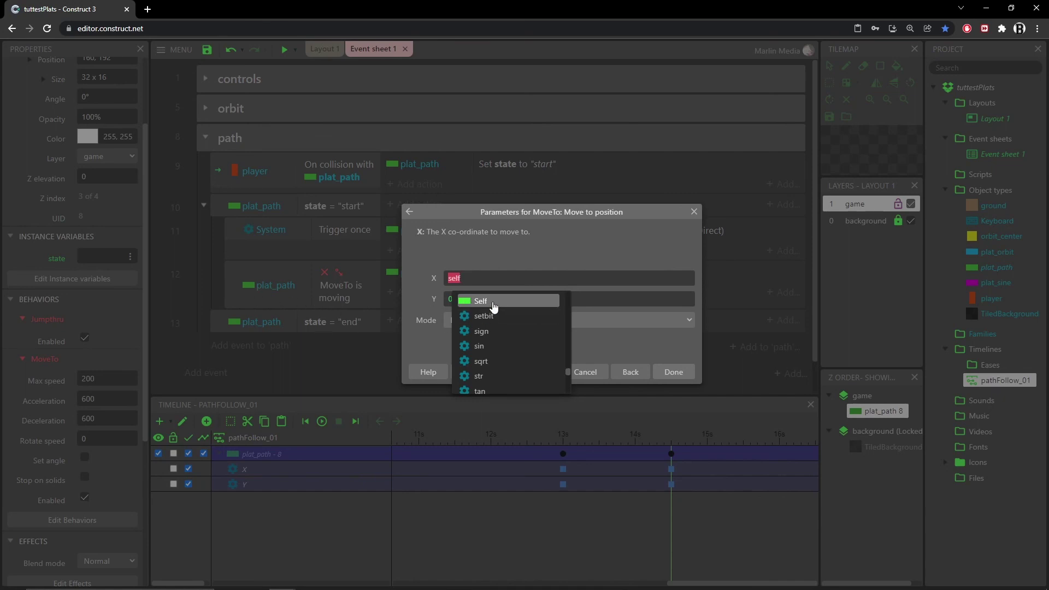
type(".x")
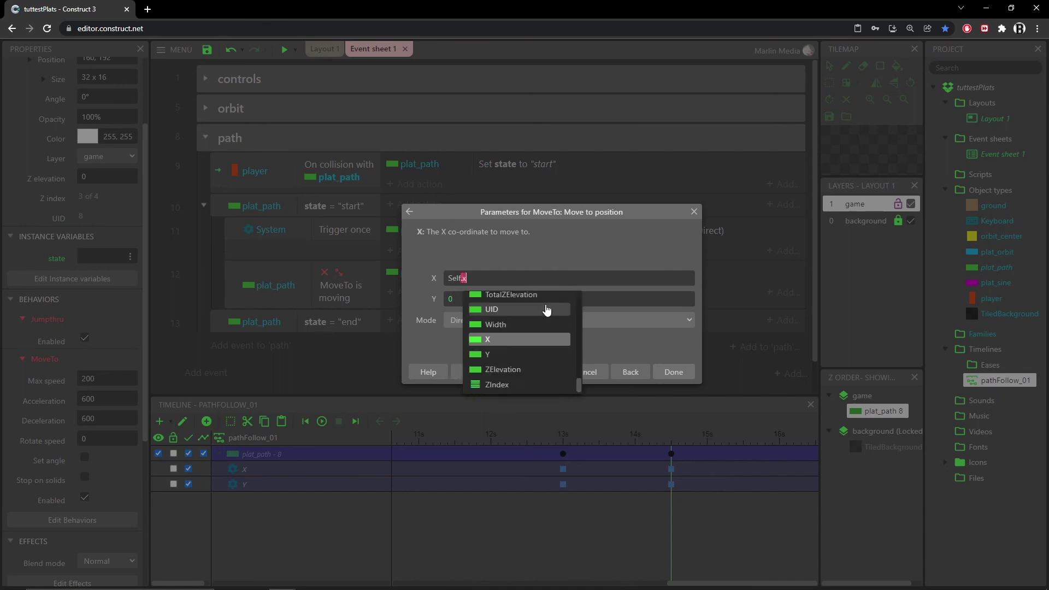
key("Return")
left_click_drag(475, 300, 436, 305)
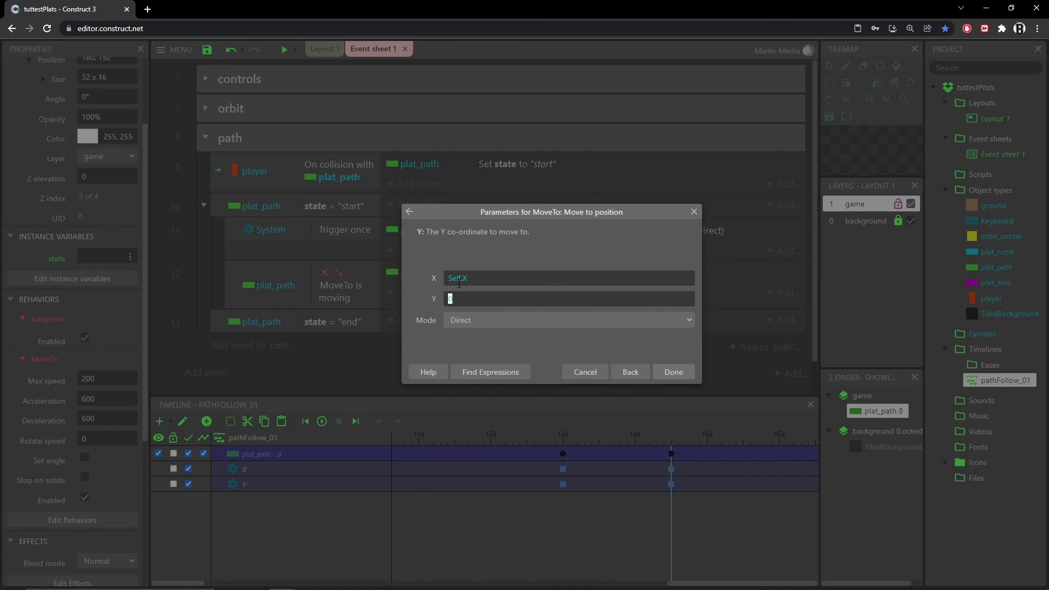
type("self")
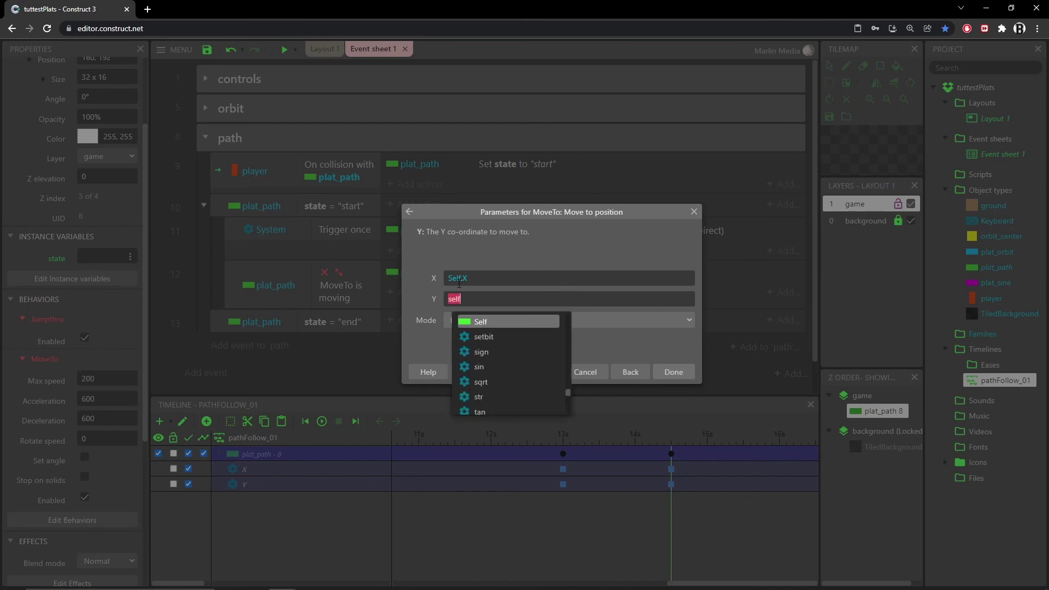
type(".y")
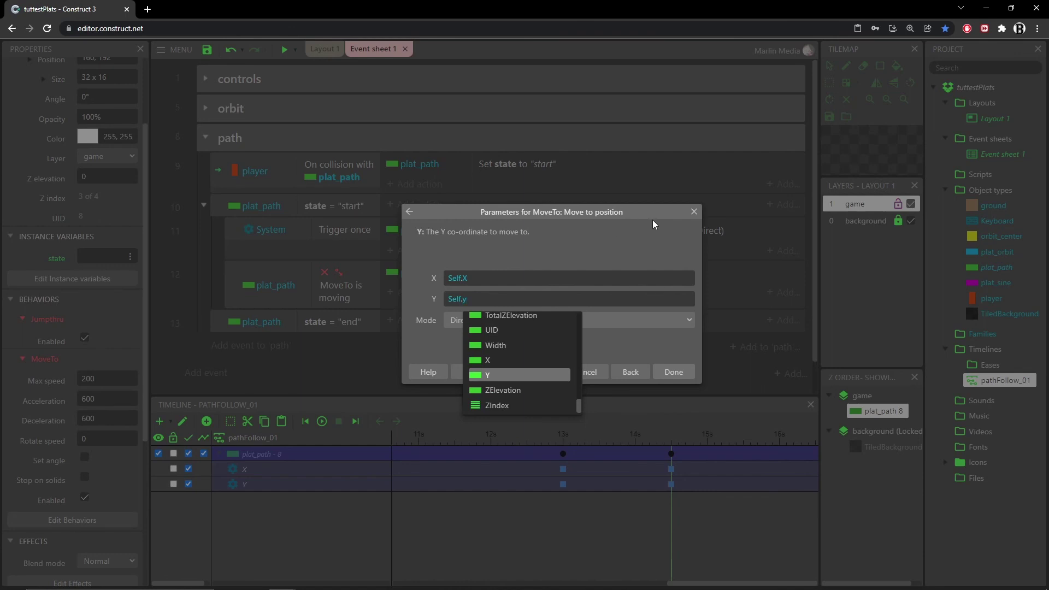
key("Return")
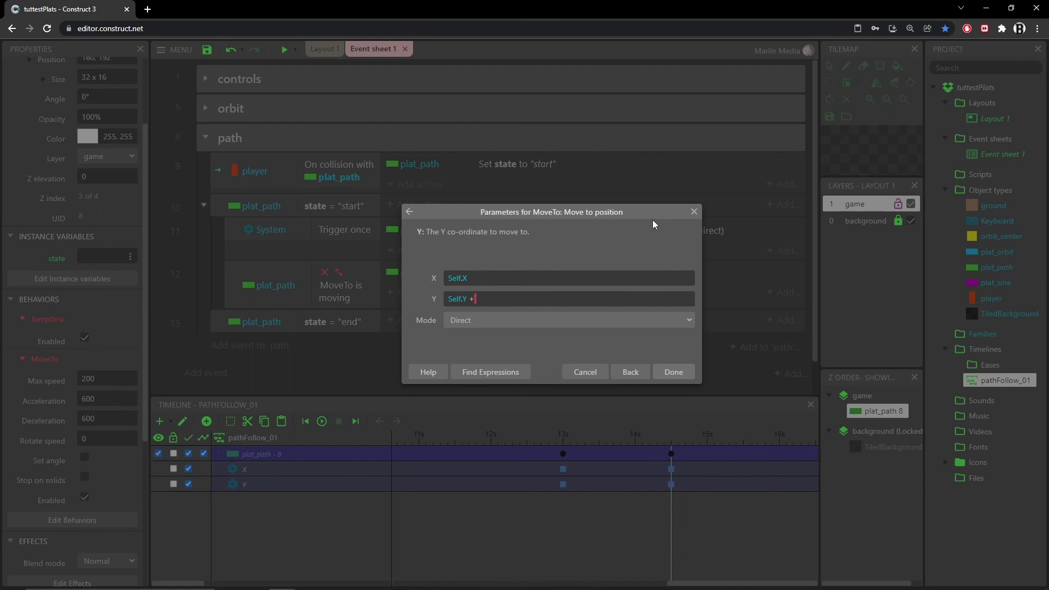
type("500")
key("Return")
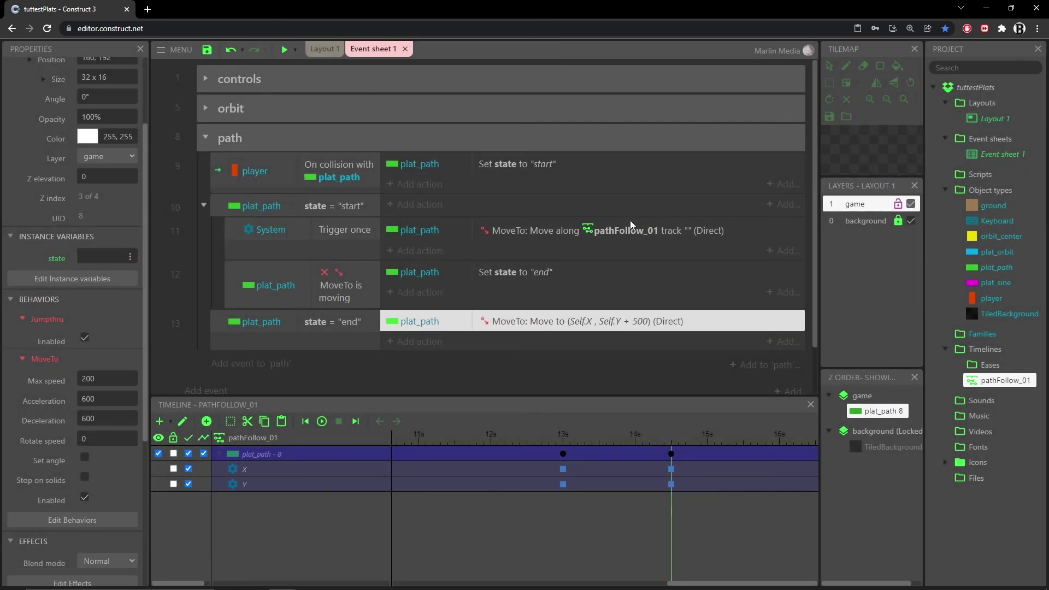
Preview the layout, move the player onto the plat_path platform to test its end-state movement, and close the preview.
left_click(283, 50)
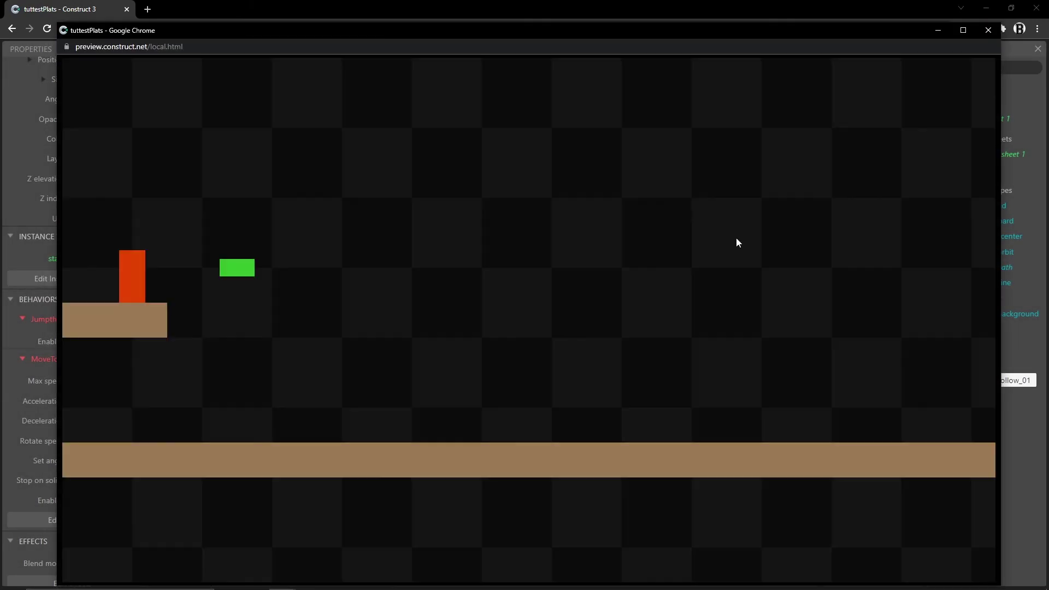
key("Left")
key("Right")
key("Up")
key("Right")
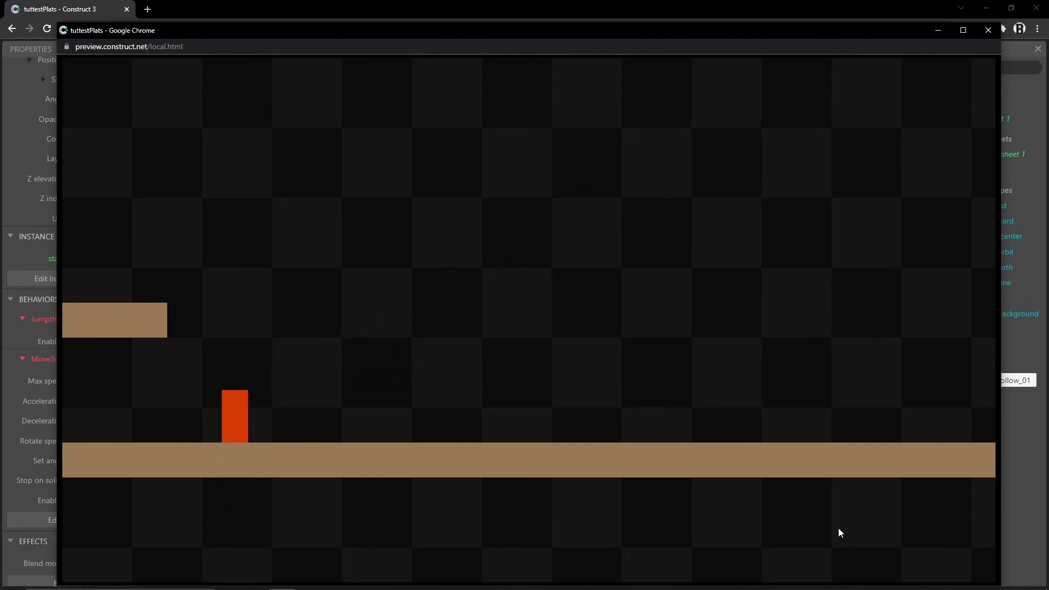
key("Right")
left_click(989, 31)
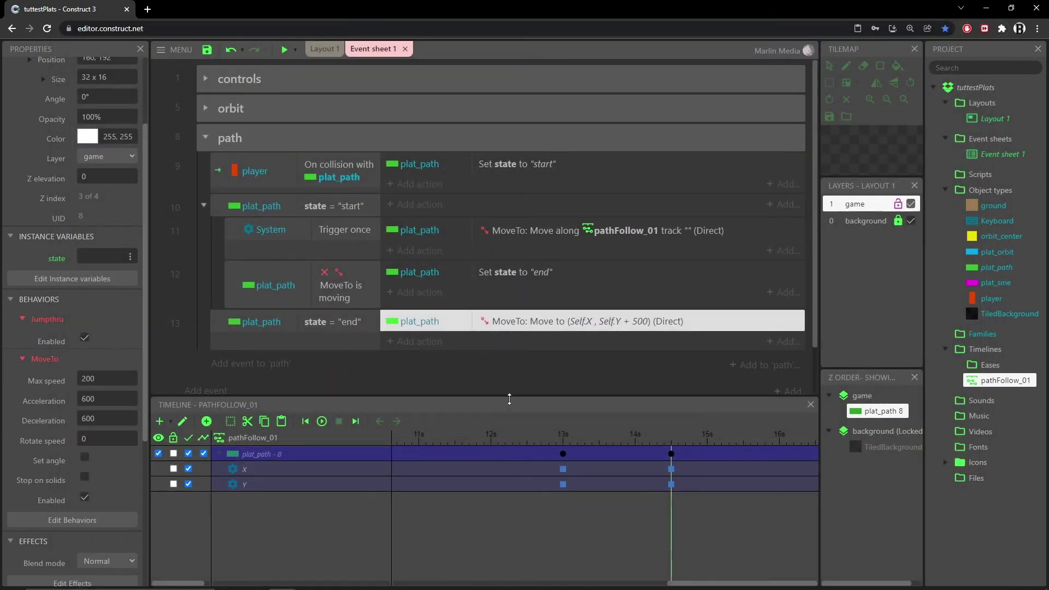
Reduce the height of the pathFollow_01 timeline pane to give the event sheet more room.
left_click_drag(509, 399, 510, 416)
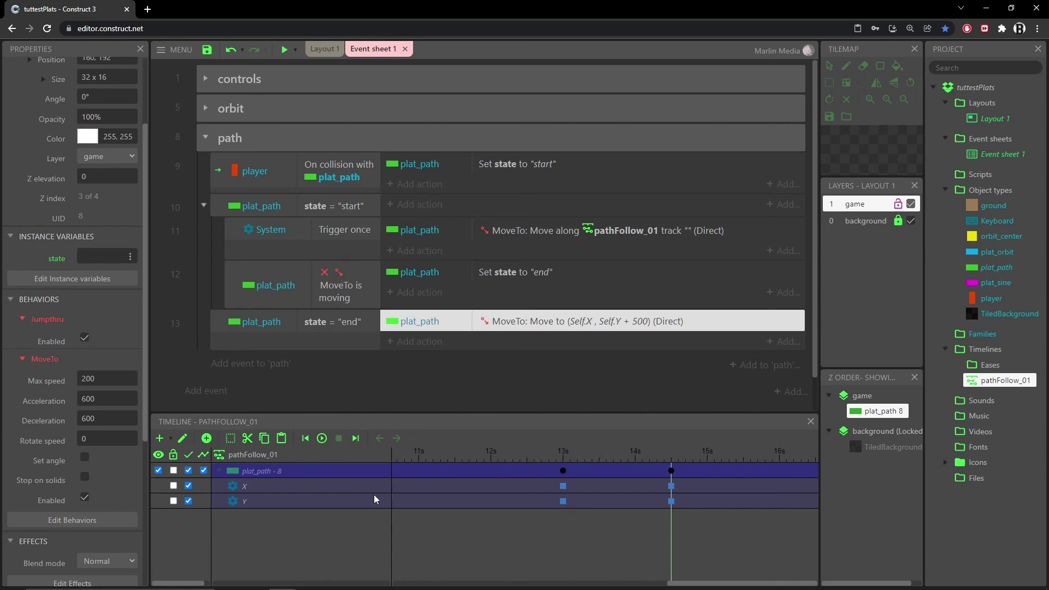
left_click_drag(350, 416, 351, 423)
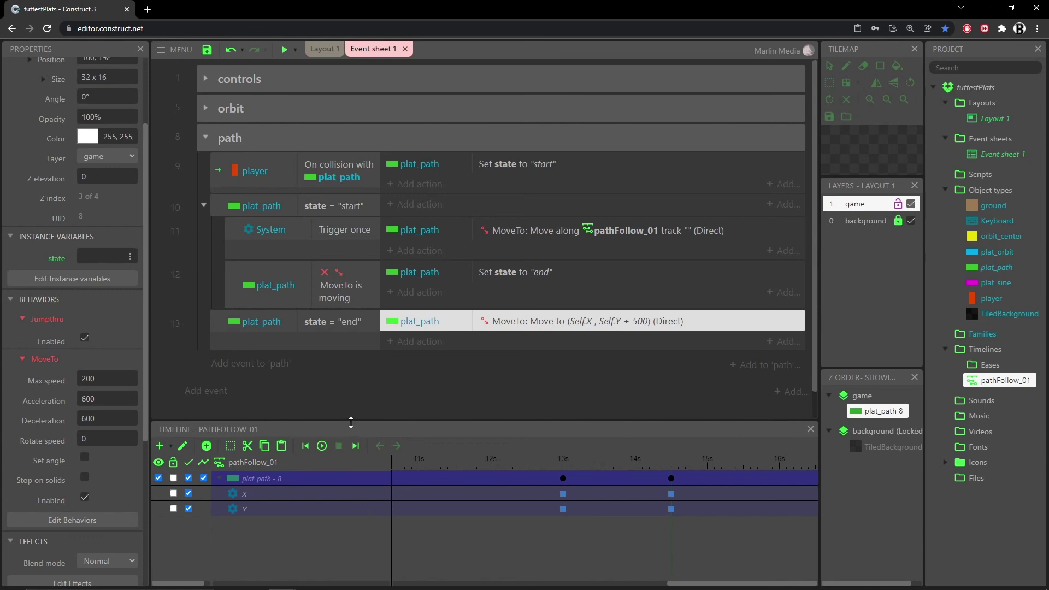